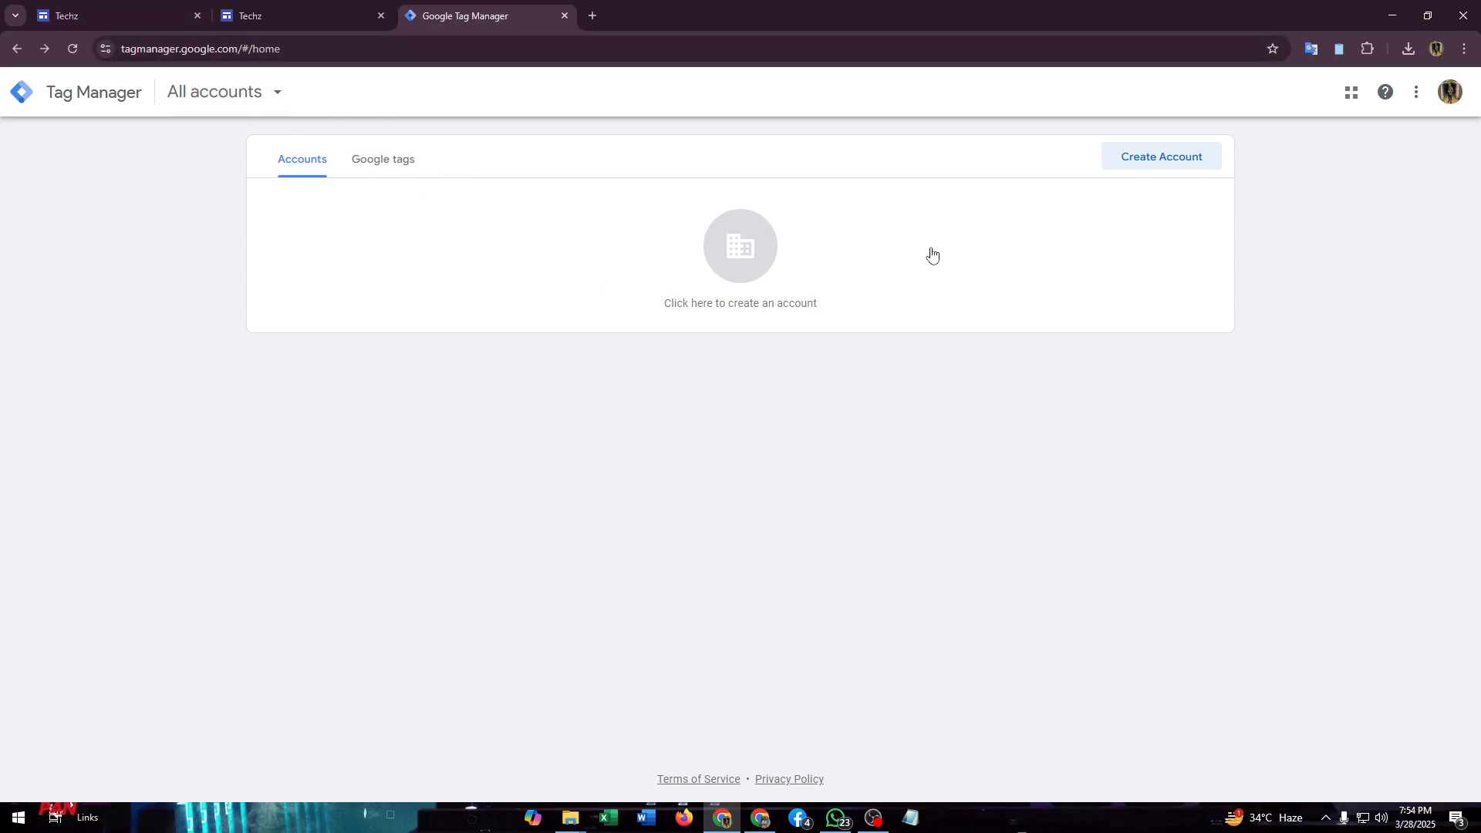
Start creating a new Tag Manager account and set the account name to Techz
left_click(1156, 159)
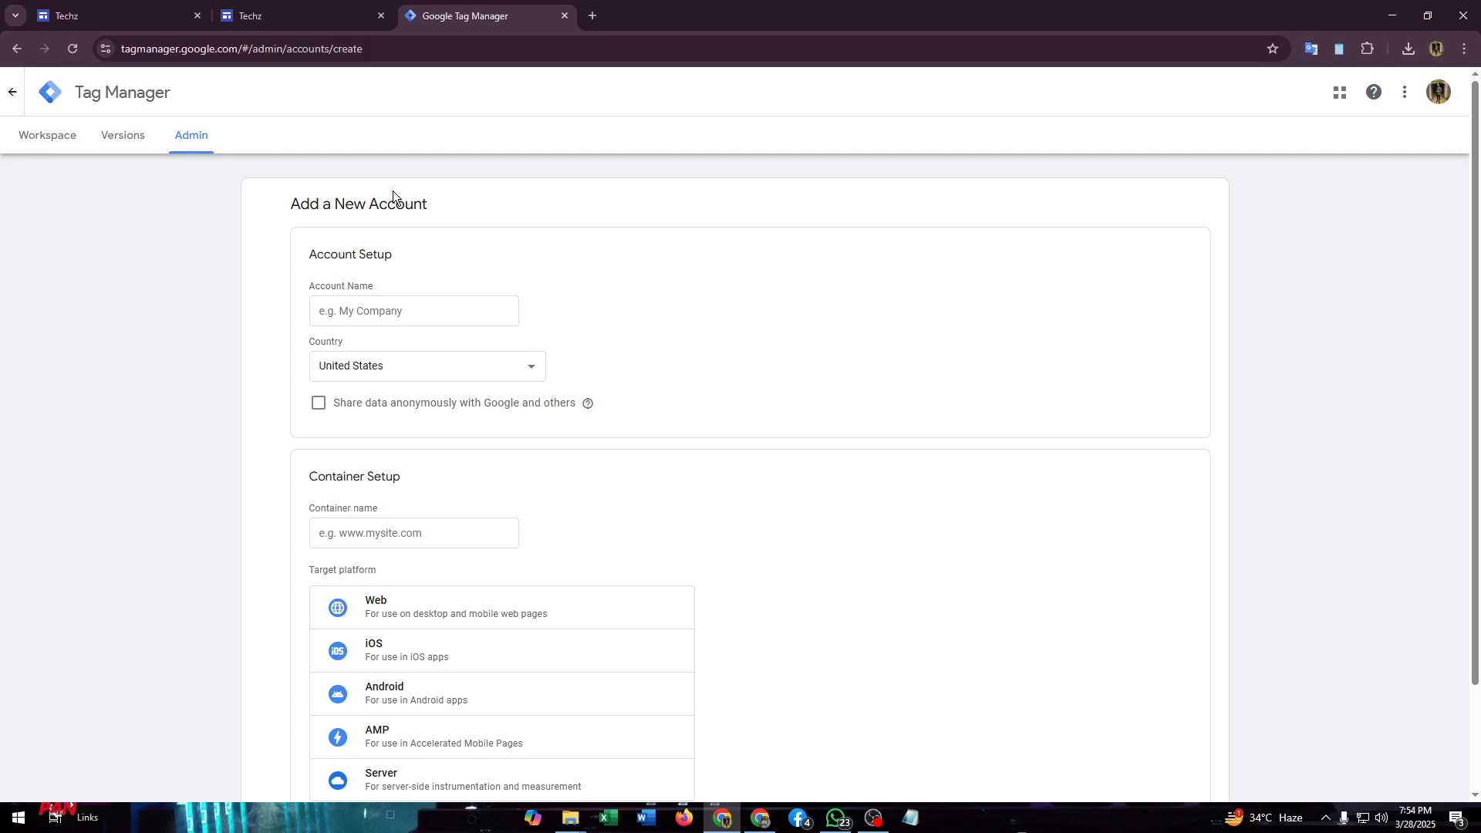
scroll(371, 197, "down", 2)
scroll(341, 232, "up", 2)
left_click(343, 314)
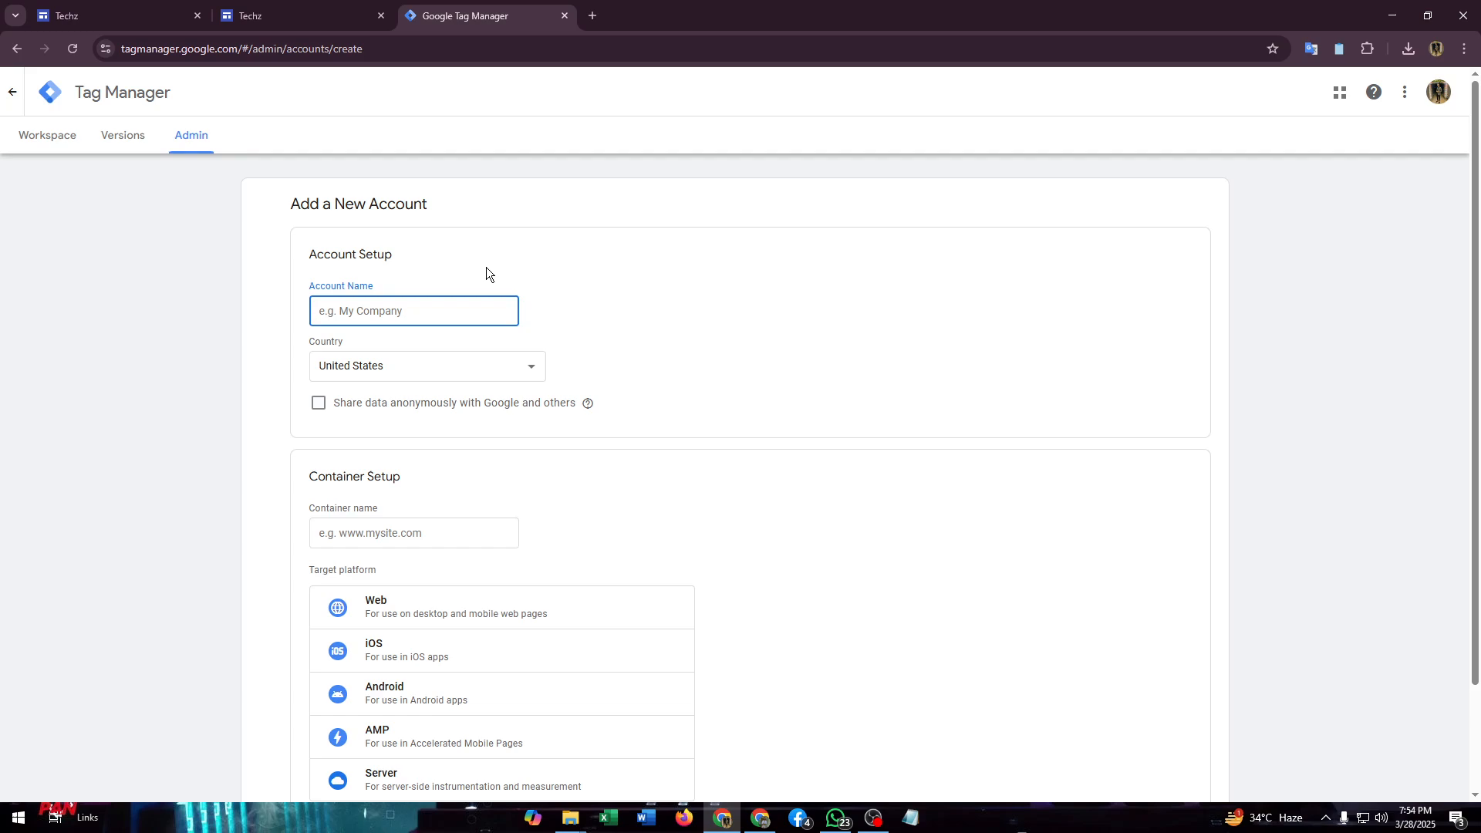
type("Techz")
key("ctrl+a")
left_click(455, 365)
left_click(573, 377)
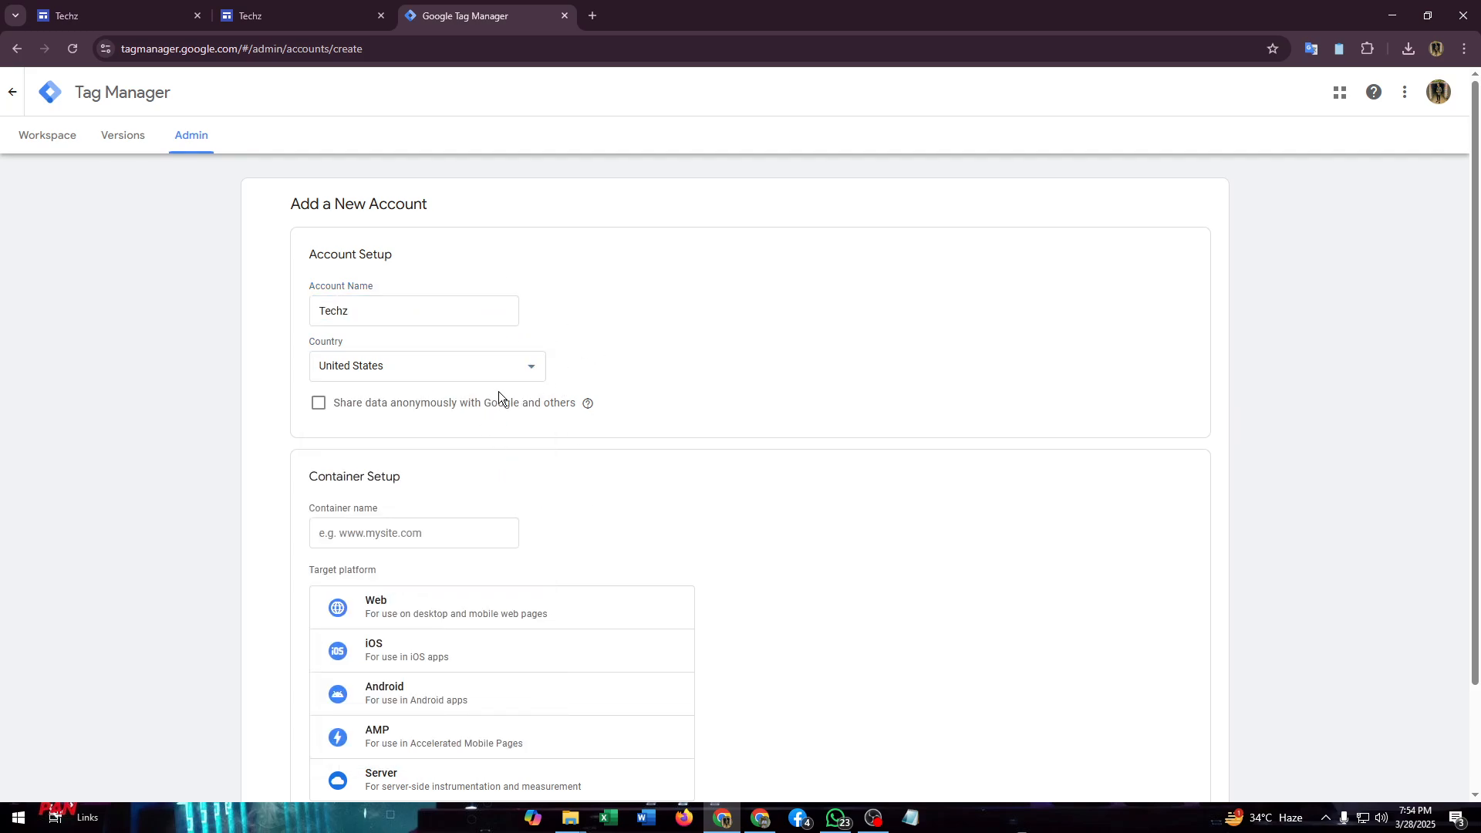
left_click(498, 367)
left_click(572, 379)
scroll(265, 413, "down", 1)
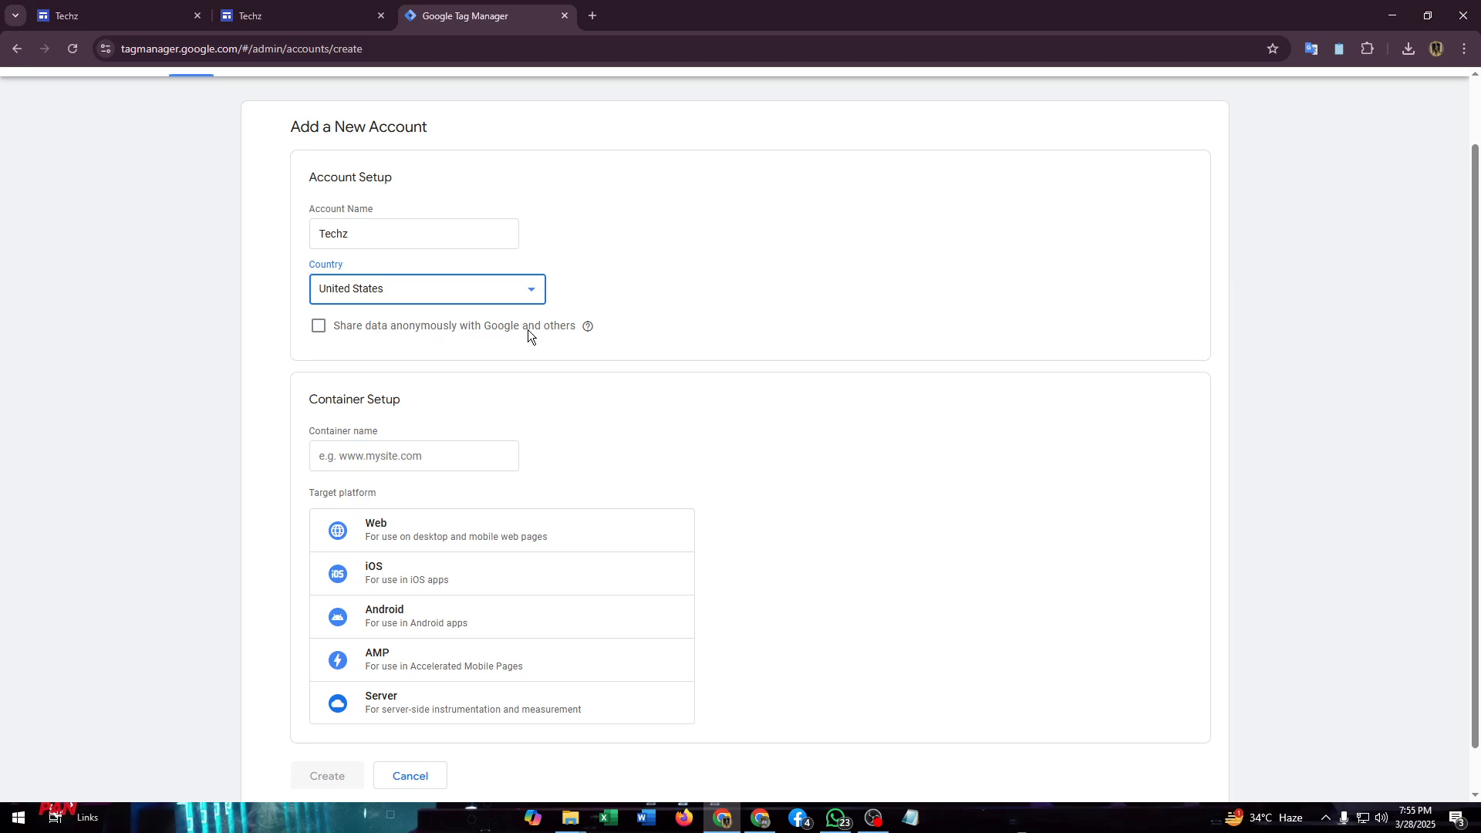
left_click(318, 329)
left_click(318, 328)
scroll(613, 336, "down", 1)
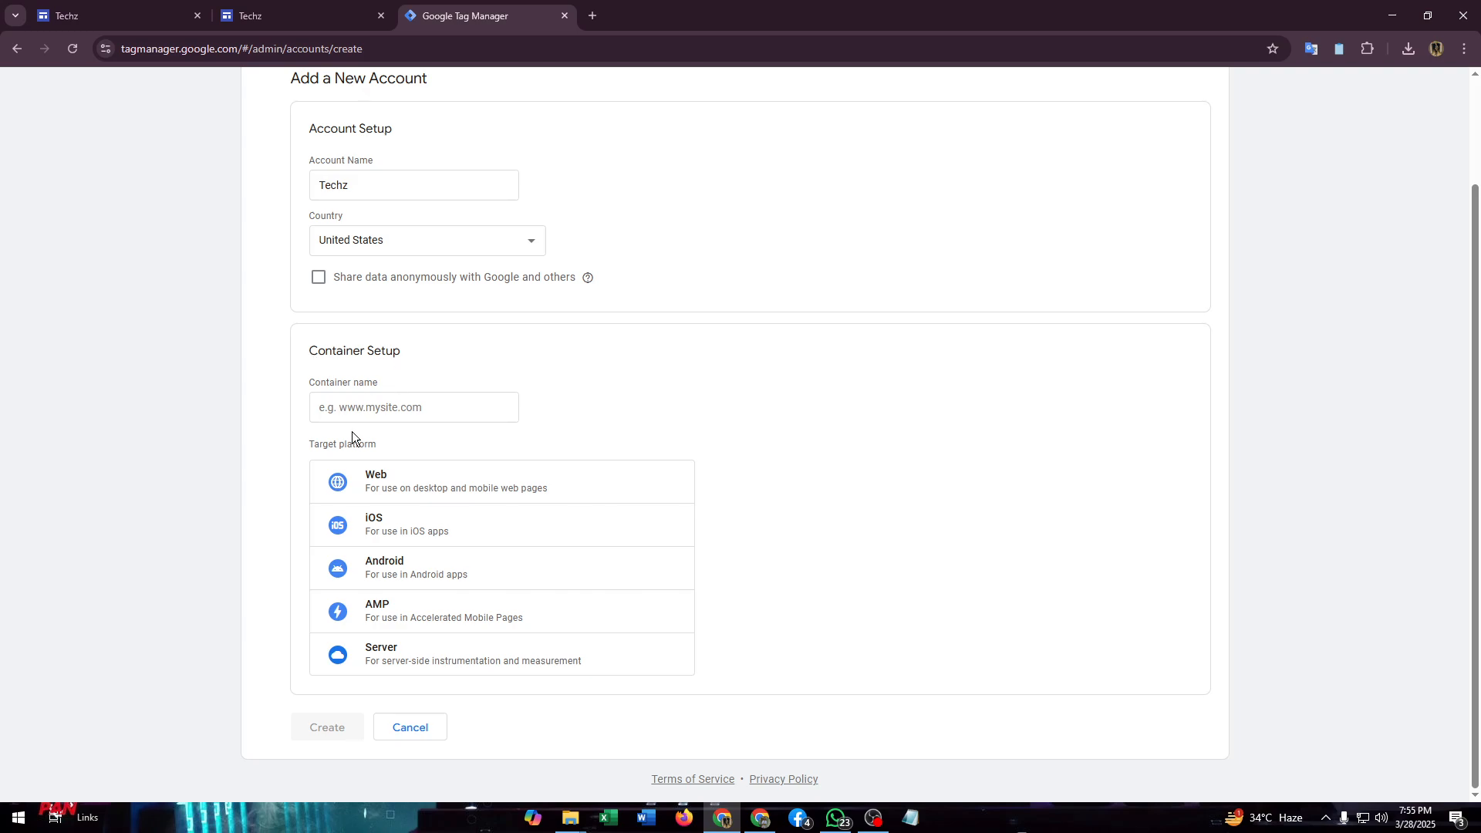
left_click(100, 14)
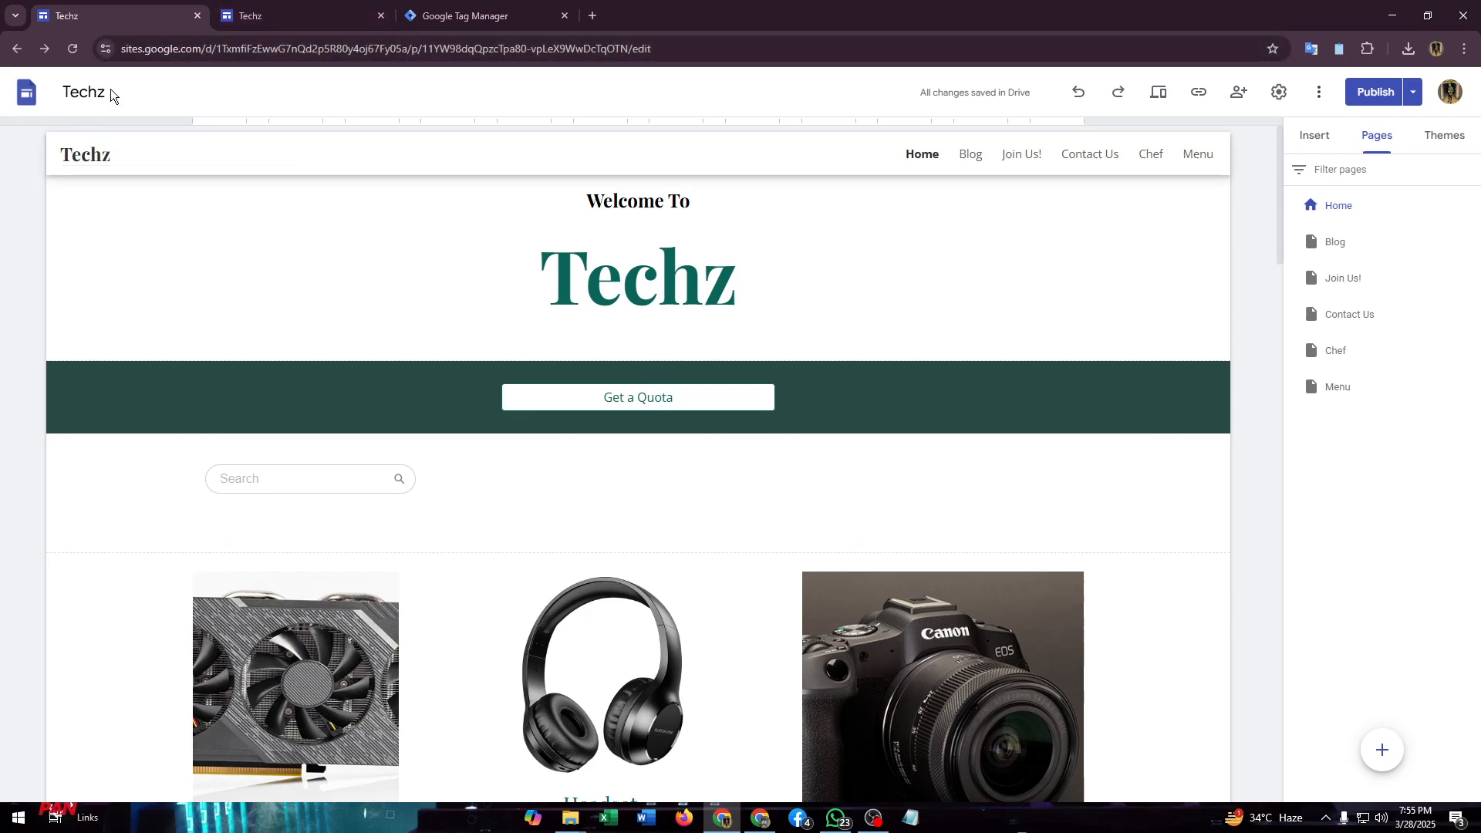
left_click(250, 17)
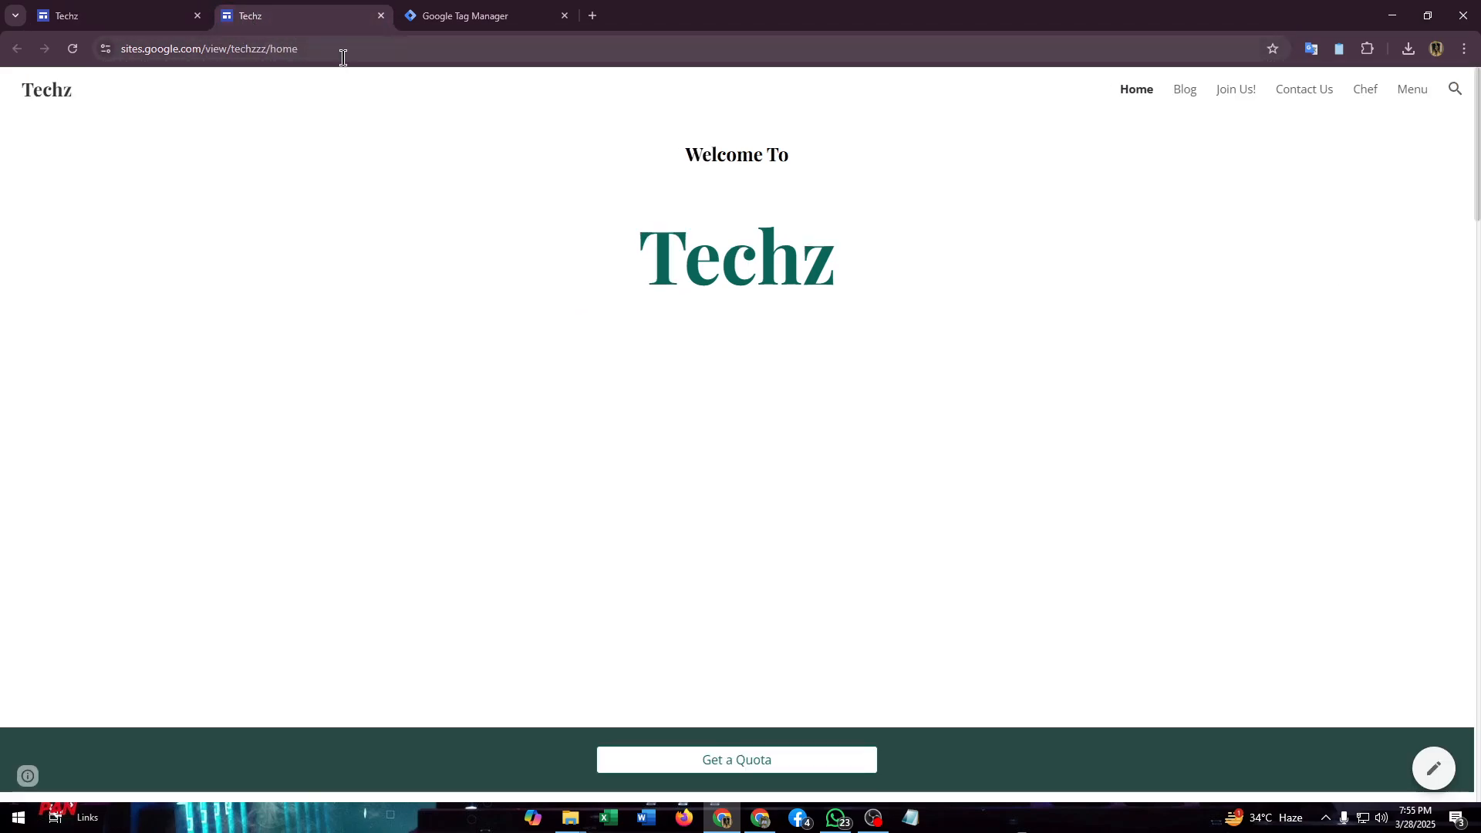
left_click(342, 54)
left_click(148, 16)
left_click(253, 12)
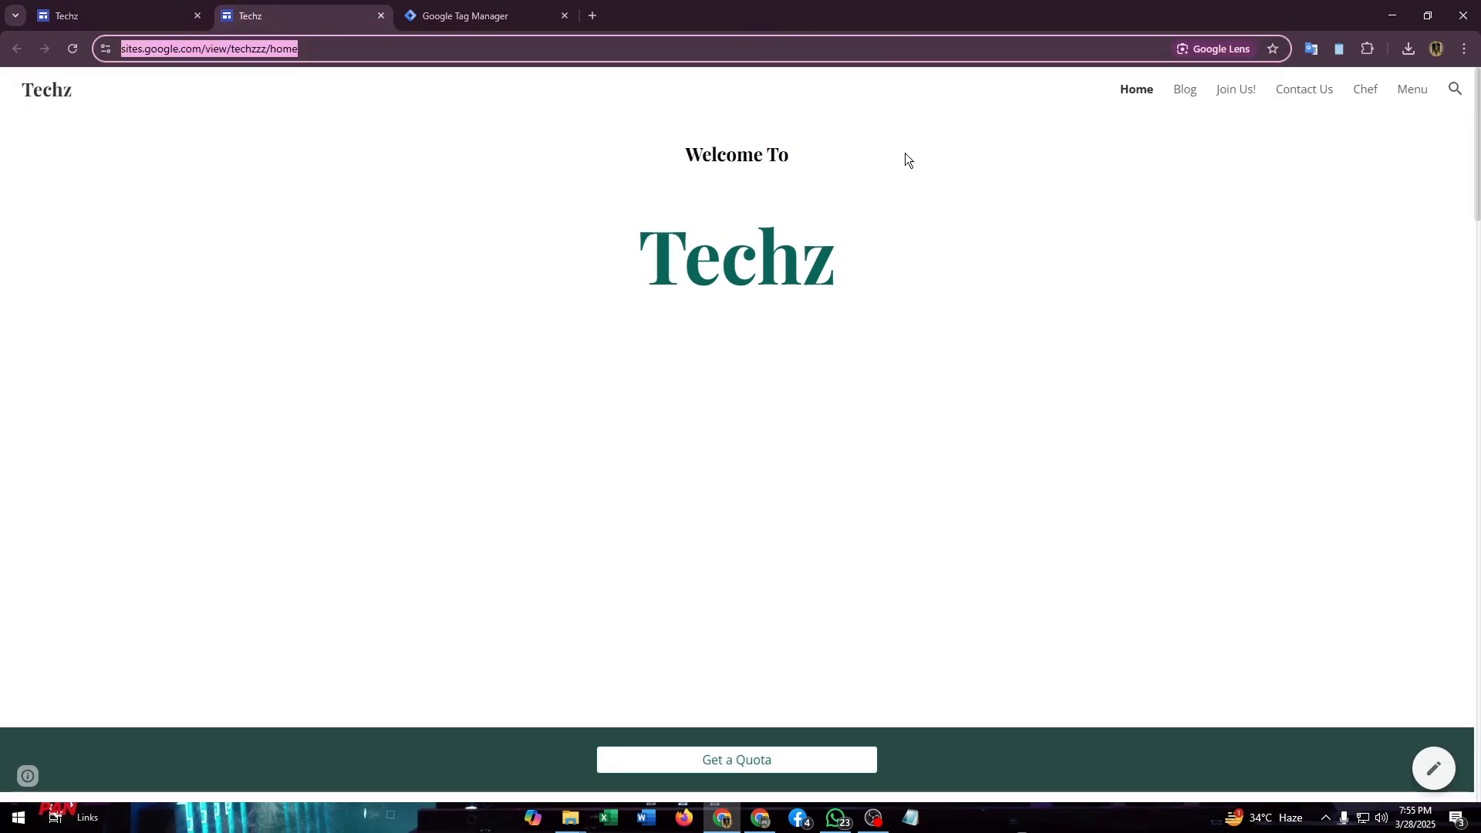
left_click(116, 15)
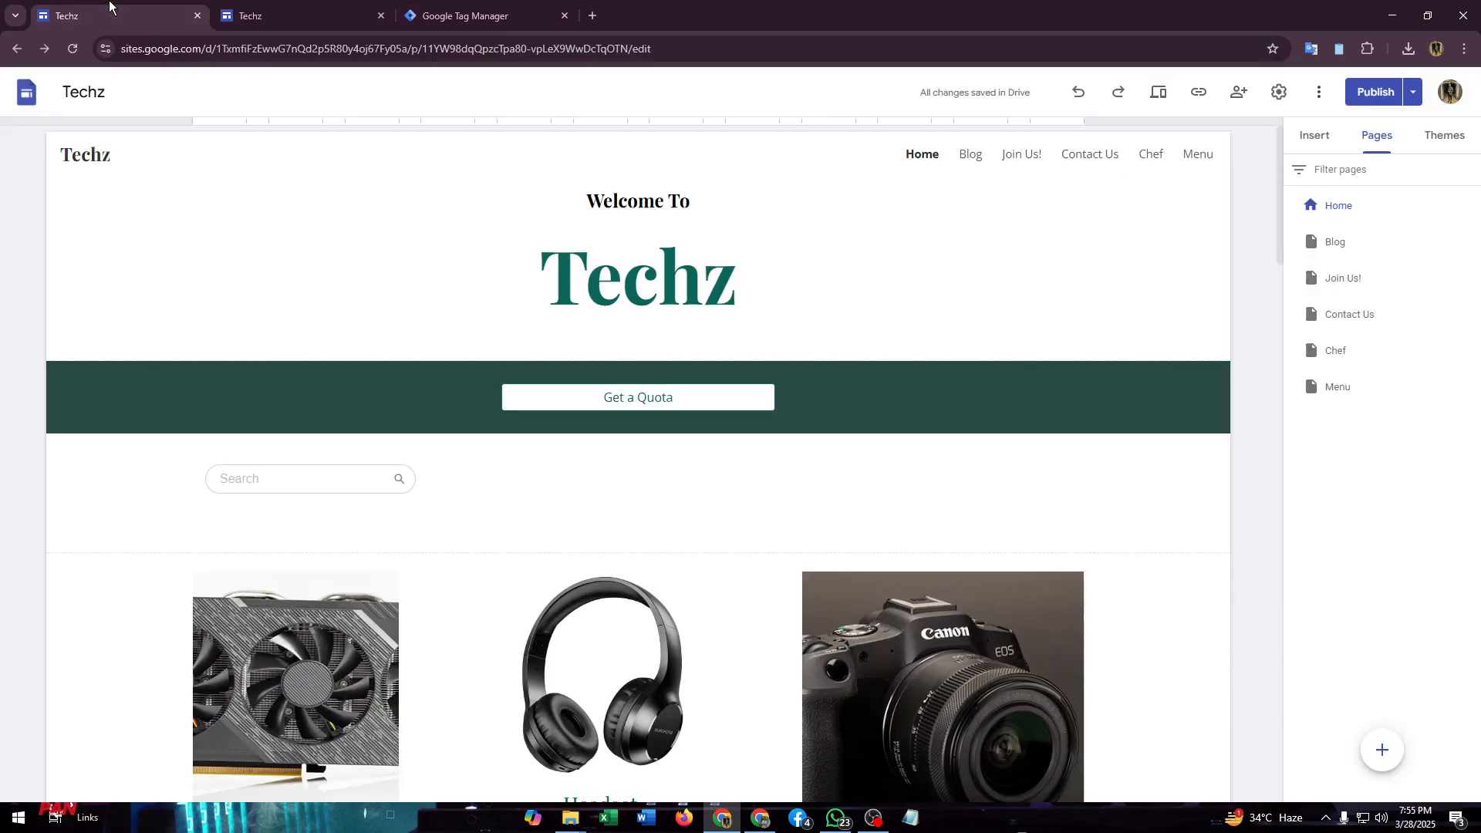
scroll(934, 432, "down", 1)
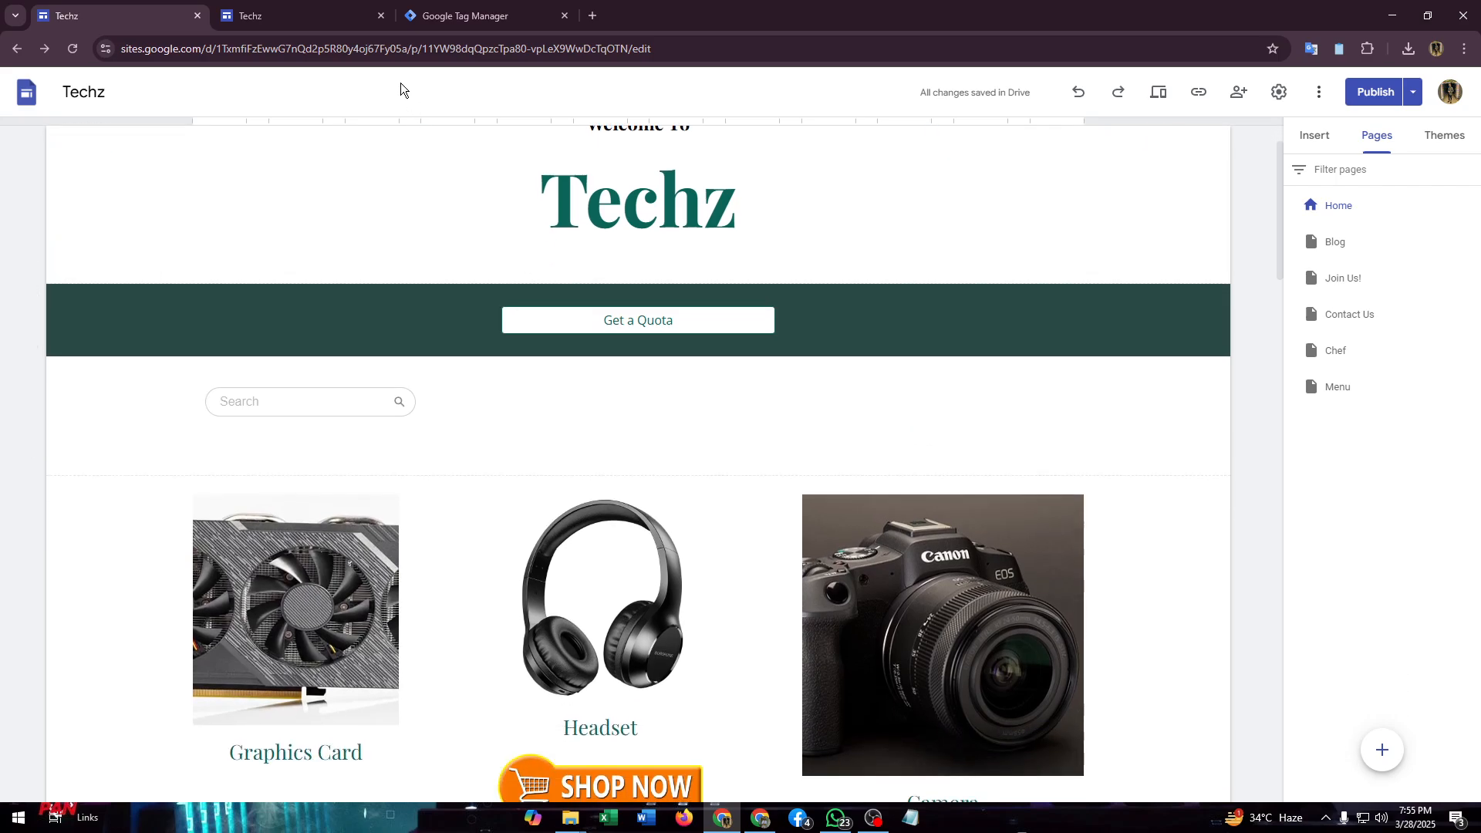
left_click(263, 7)
Switch to the Techz editor in Google Sites, open its published site, and close the older published-site tab
left_click(162, 16)
left_click(1413, 92)
left_click(1290, 181)
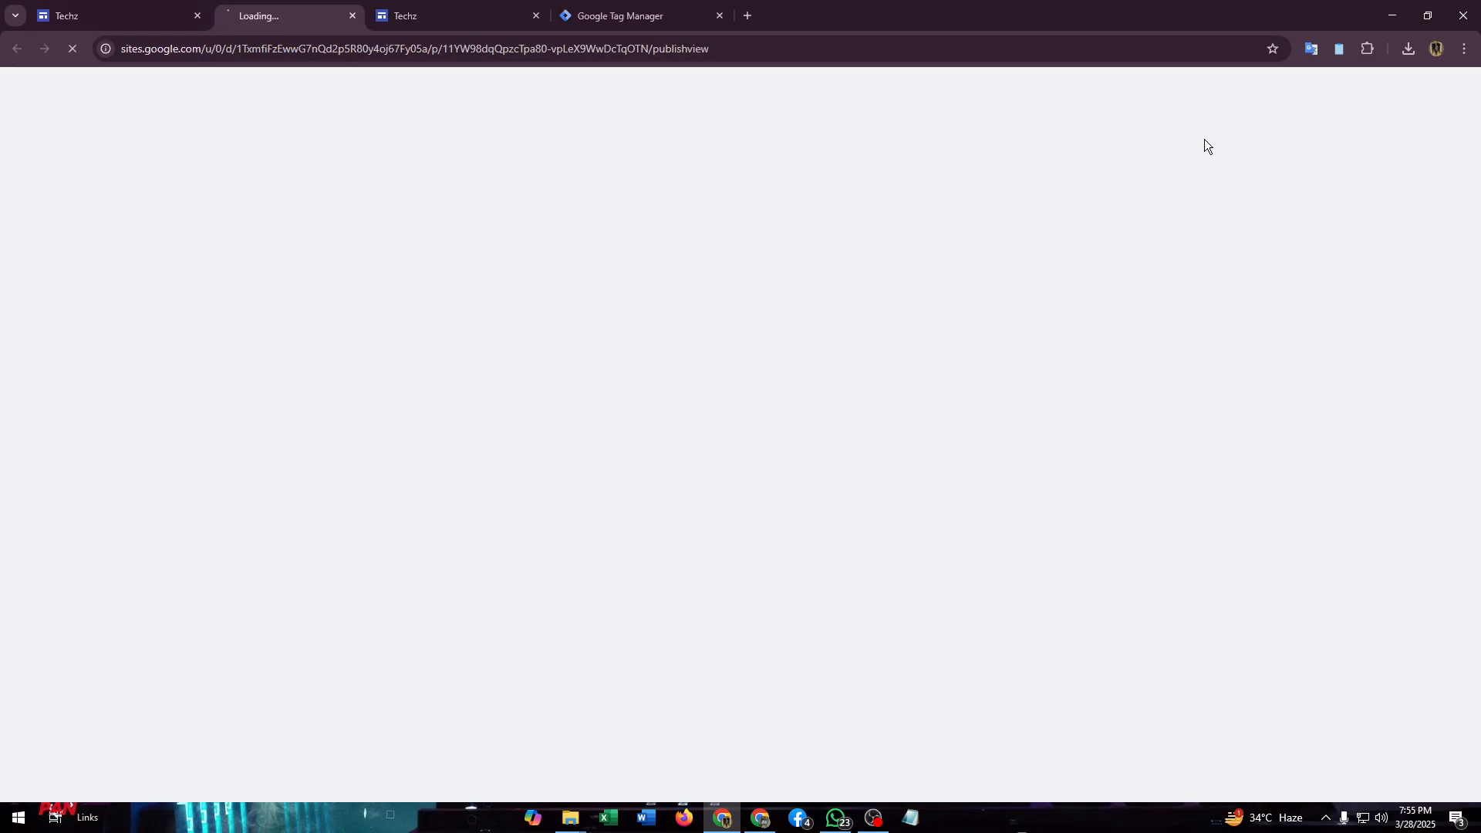
left_click(564, 15)
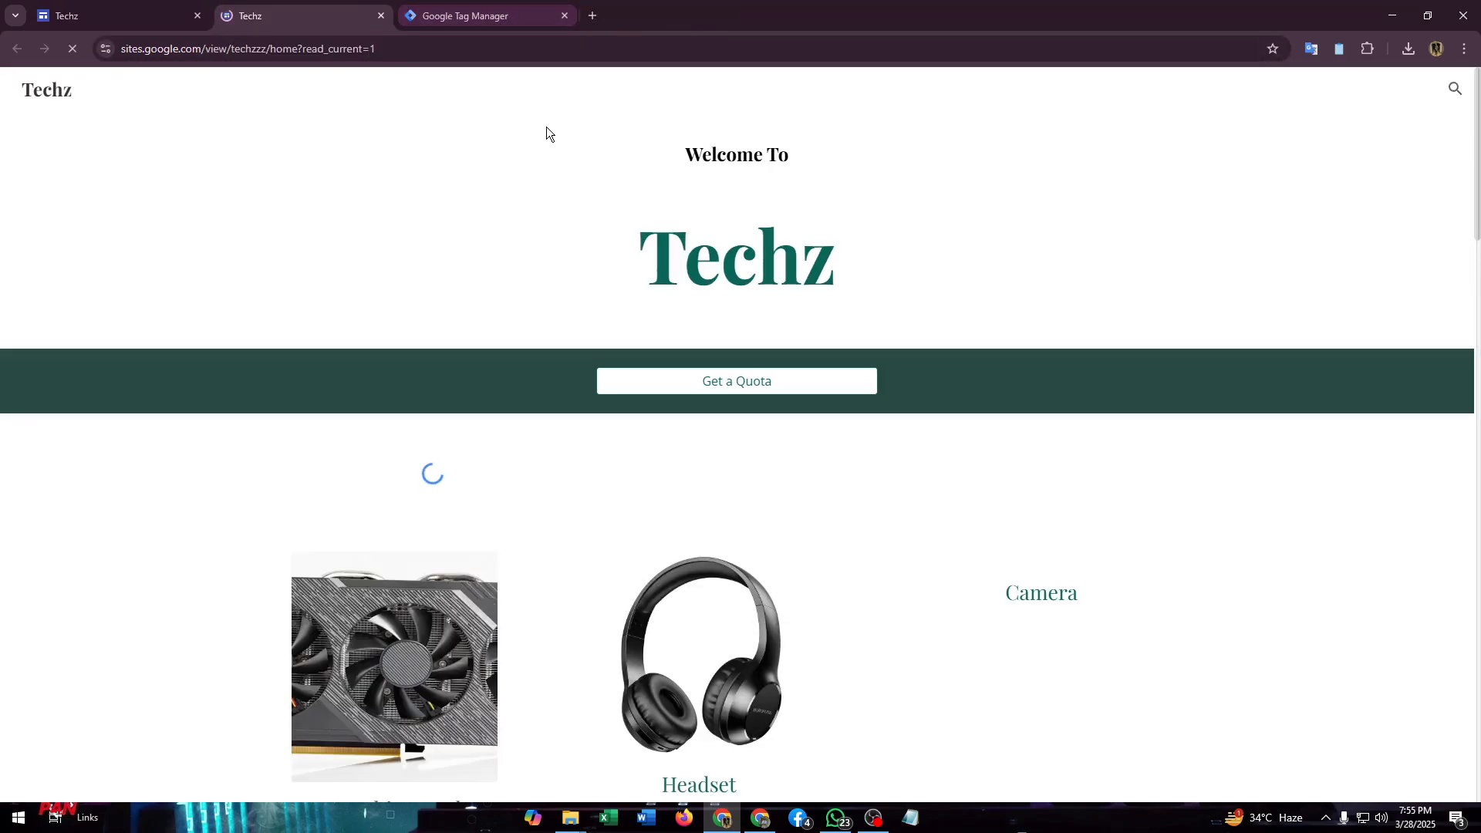
left_click(276, 43)
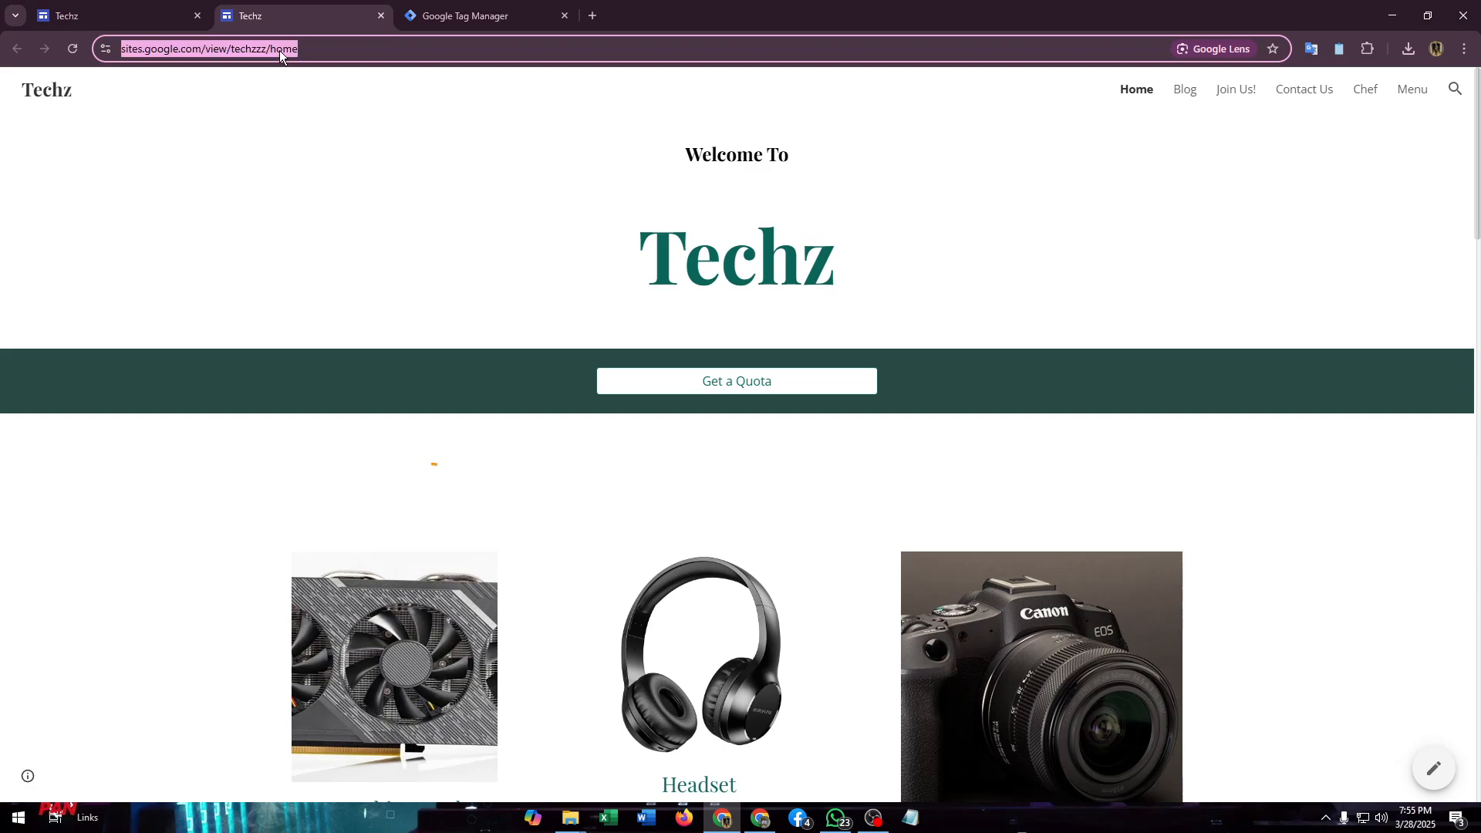
left_click(278, 48)
left_click_drag(302, 49, 101, 47)
key("ctrl+c")
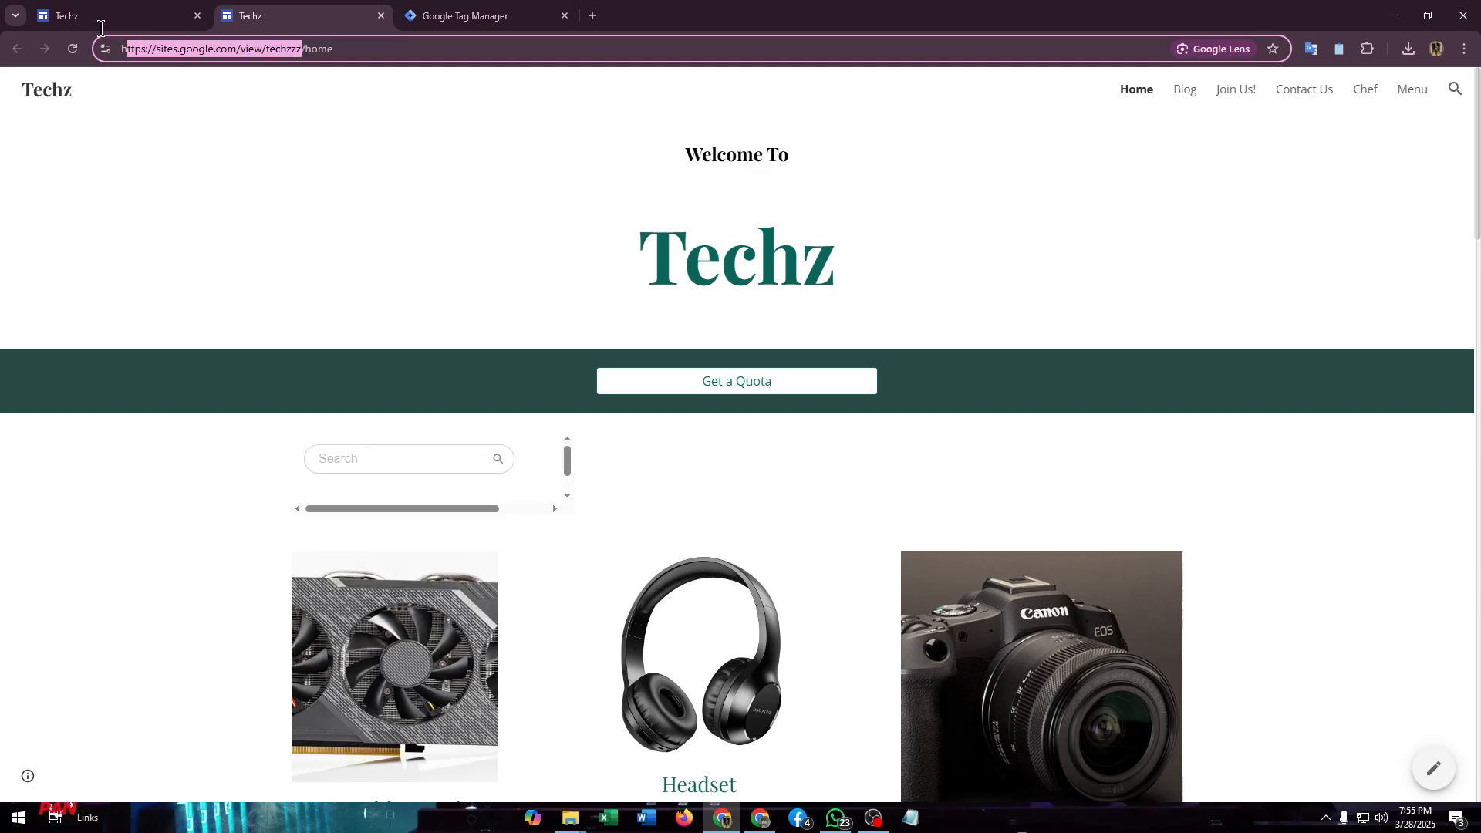
left_click(455, 6)
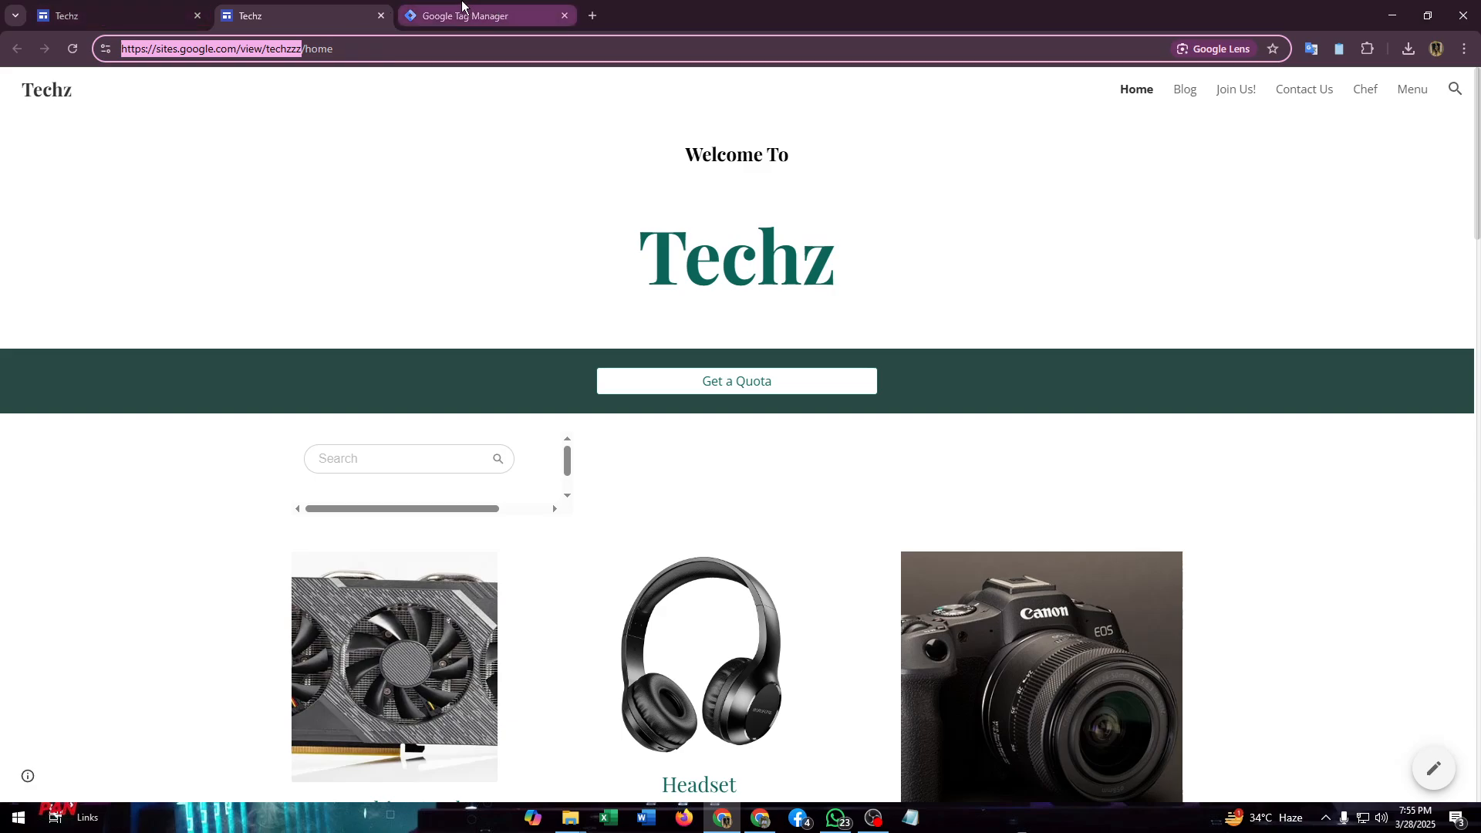
left_click(386, 413)
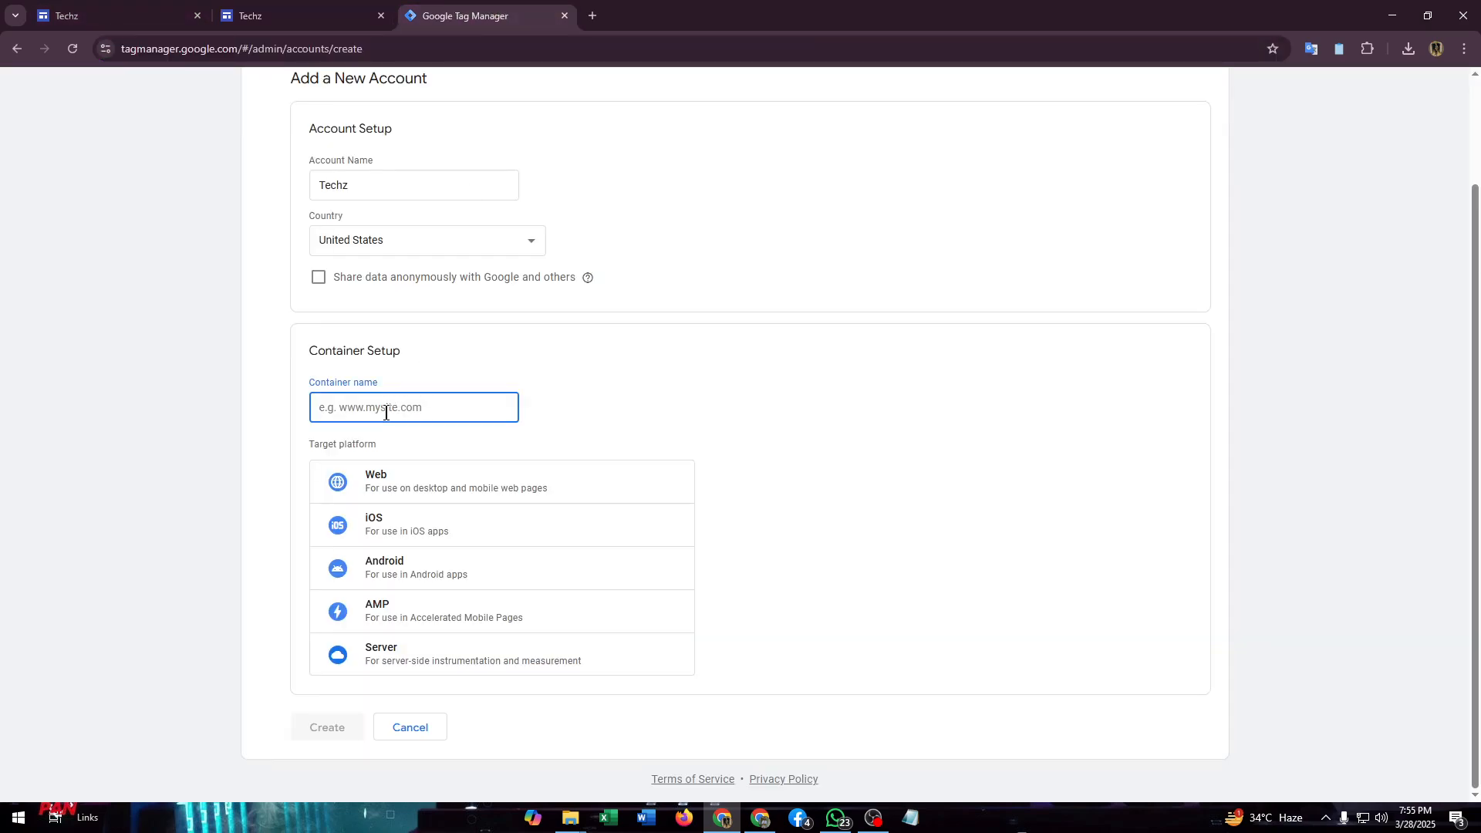
key("ctrl+v")
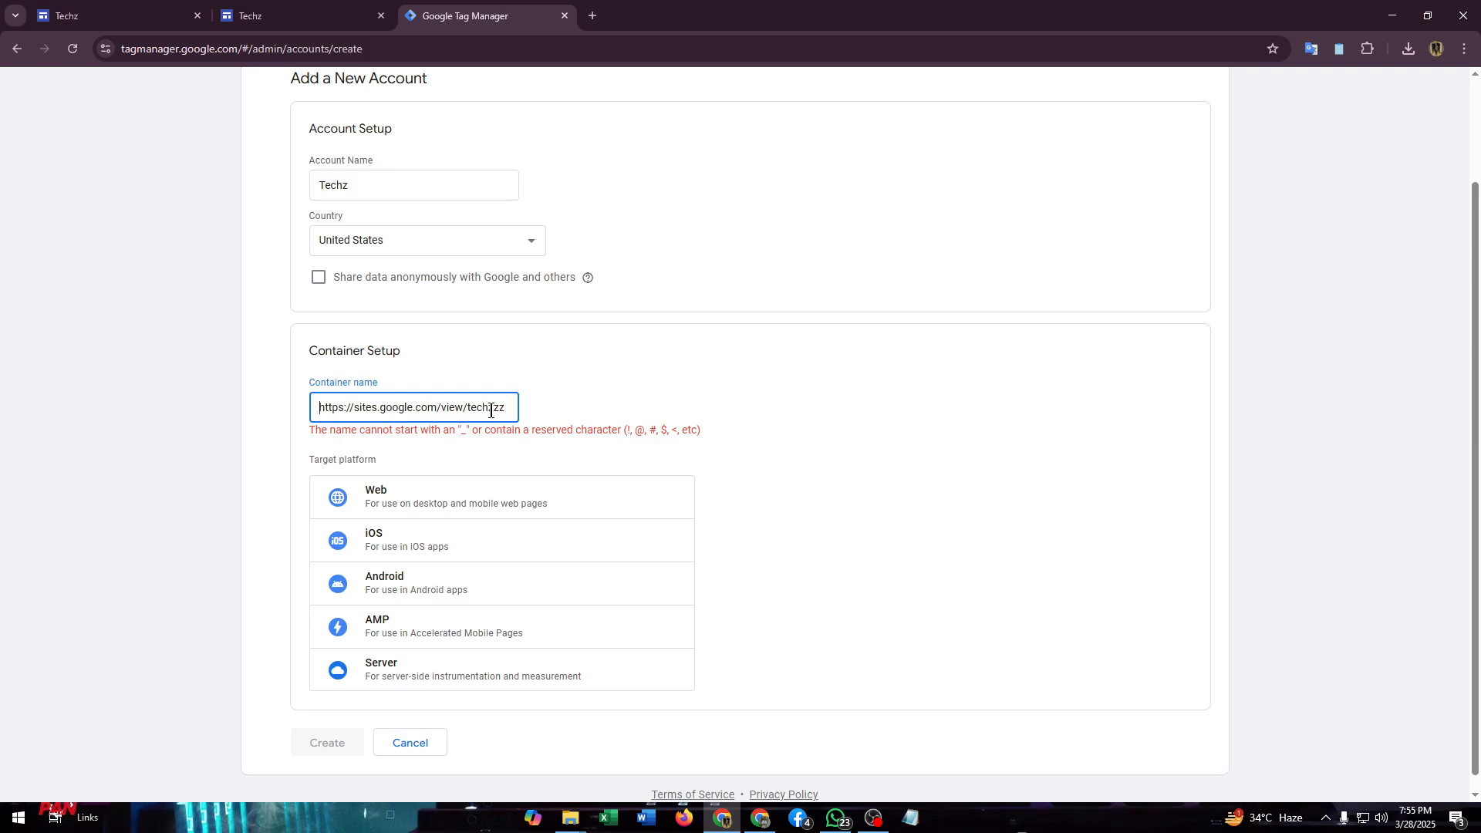
left_click_drag(353, 404, 277, 399)
key("BackSpace")
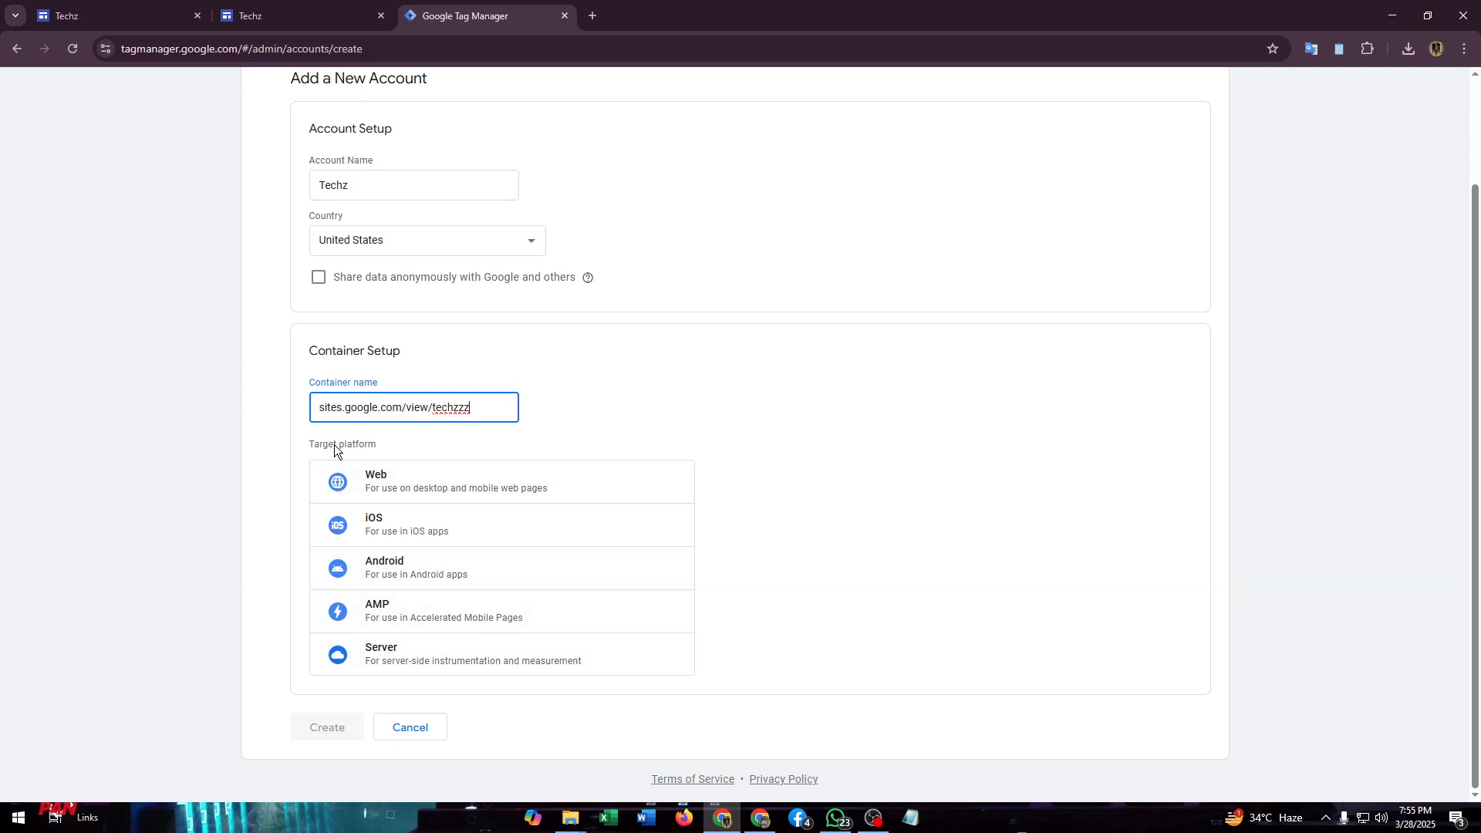
Create the account with Web as the target platform, accepting the Terms of Service and the Data Processing Terms
left_click(369, 492)
left_click(349, 729)
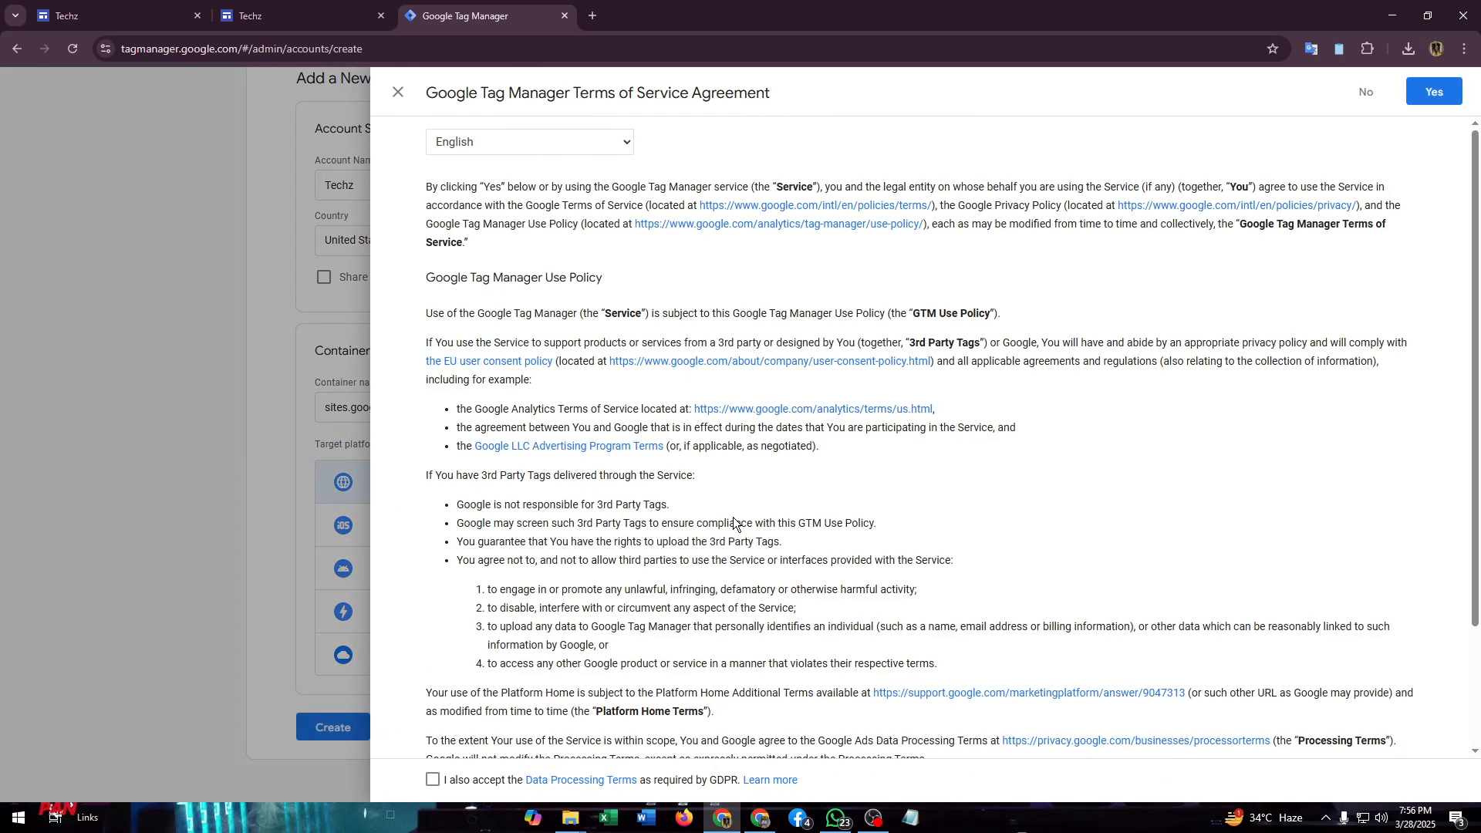
scroll(694, 386, "down", 3)
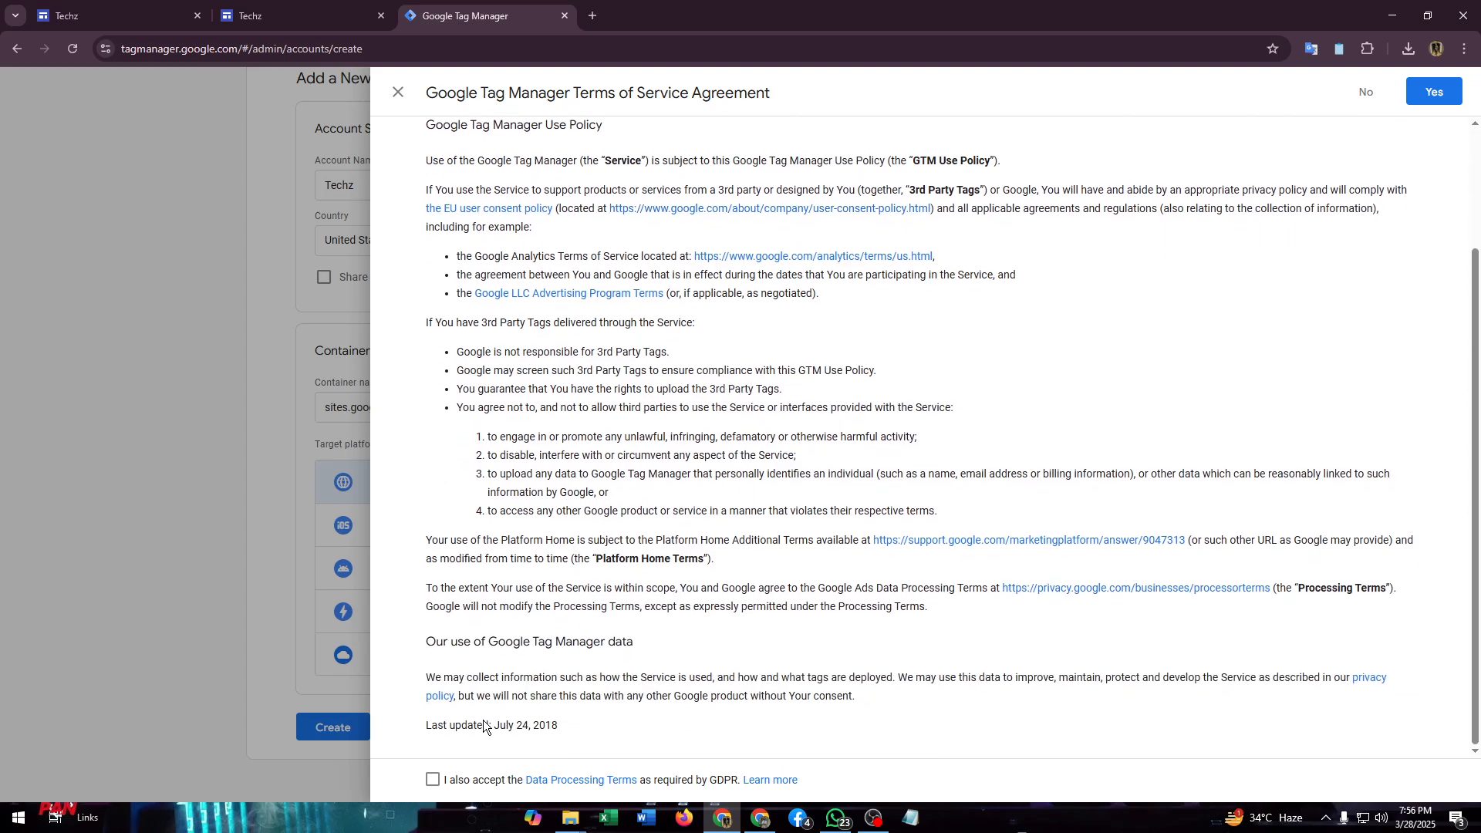
left_click(437, 779)
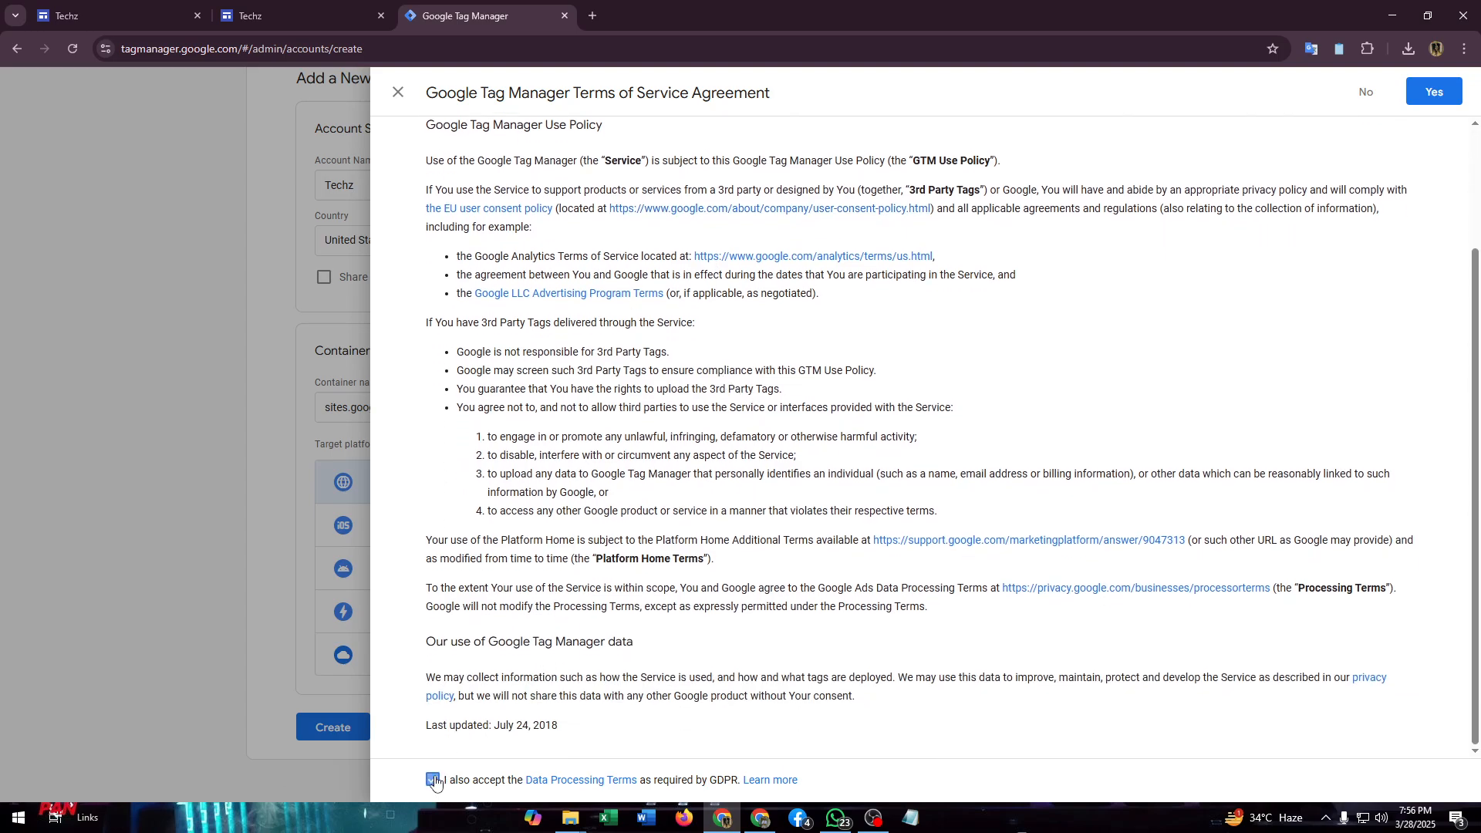
left_click(1432, 93)
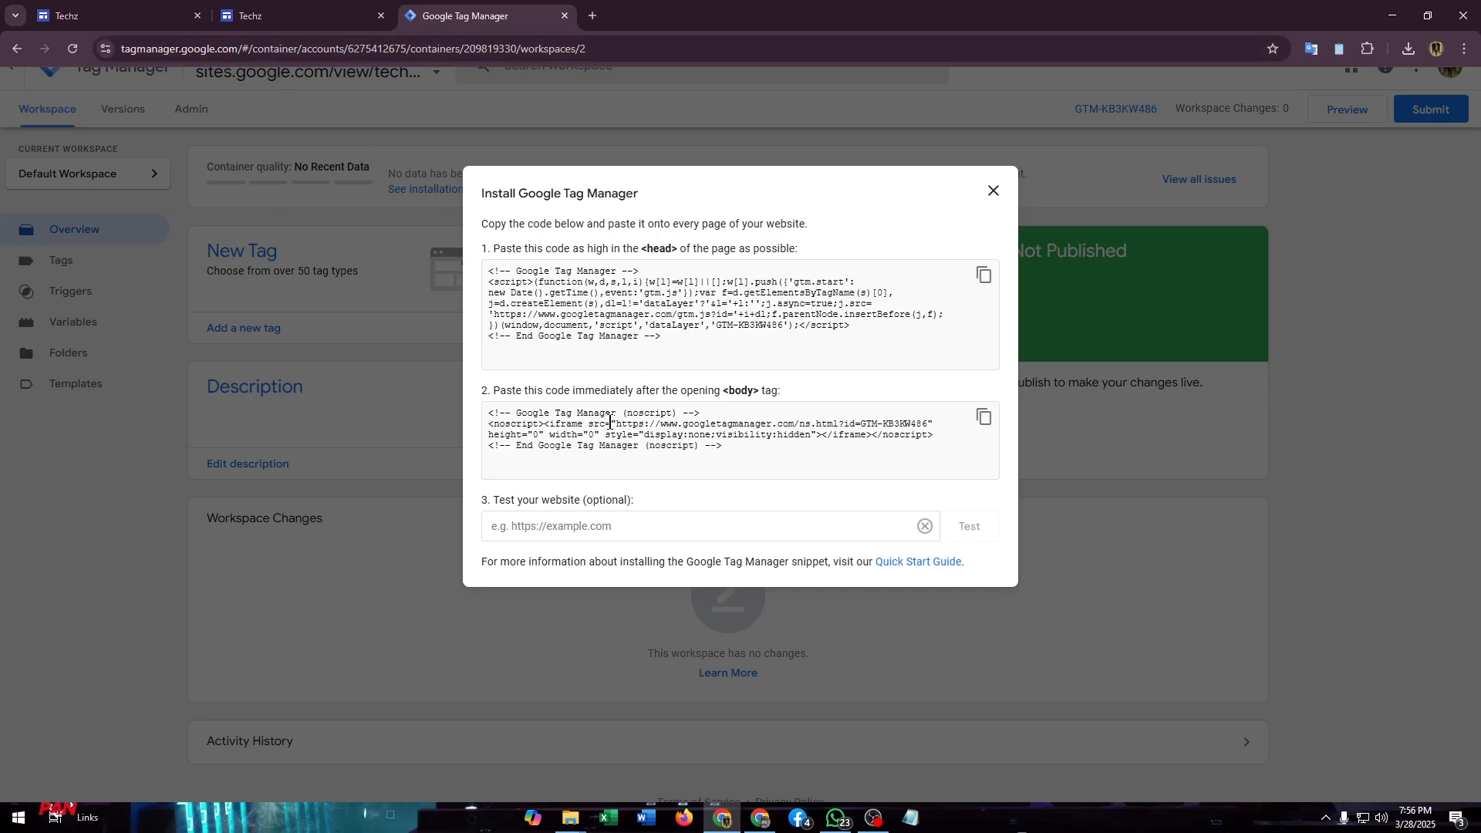
Copy the Tag Manager installation snippet for the page head and switch to the Techz editor in Google Sites
left_click(983, 275)
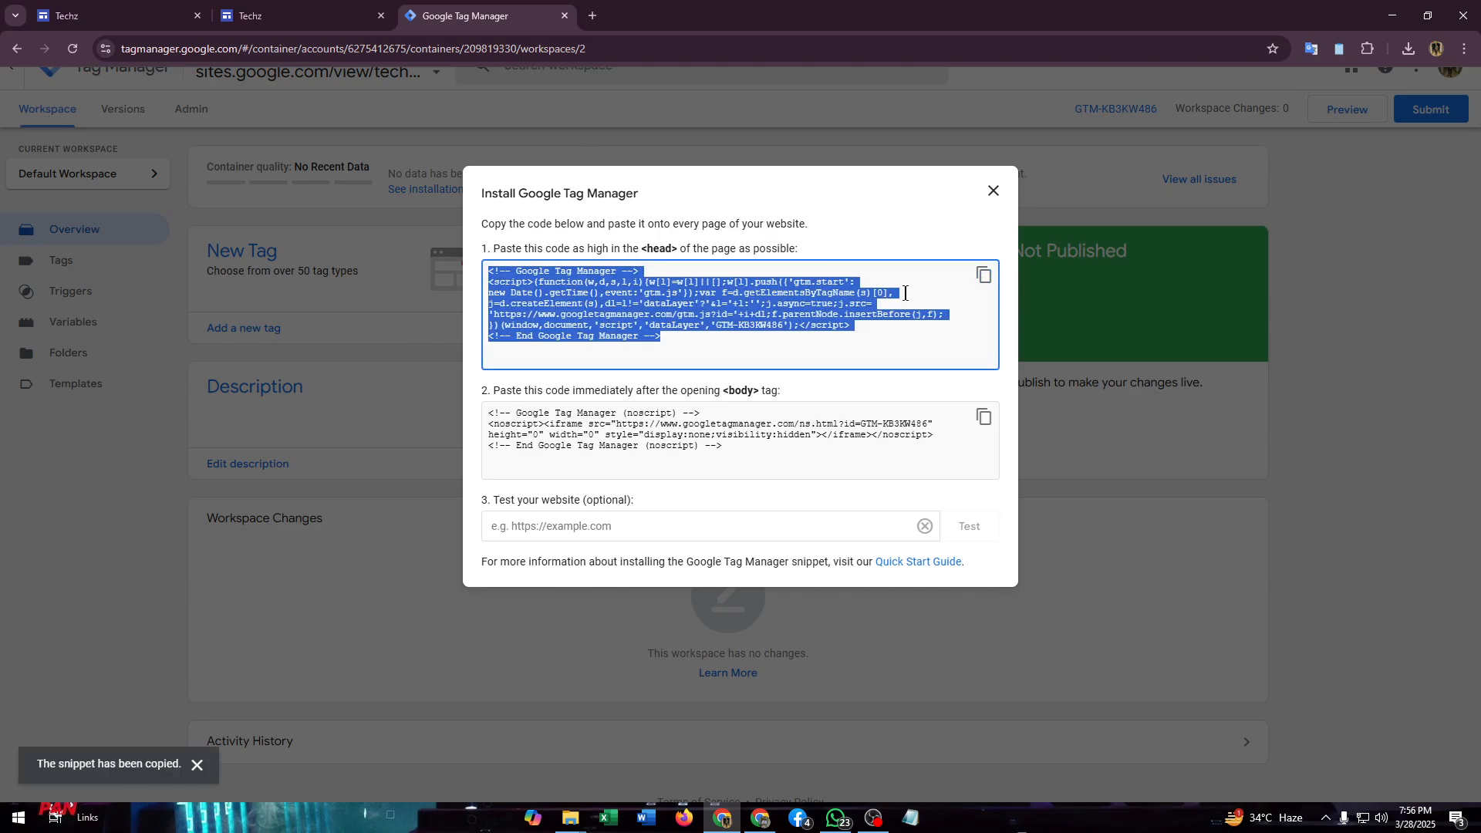
left_click(985, 276)
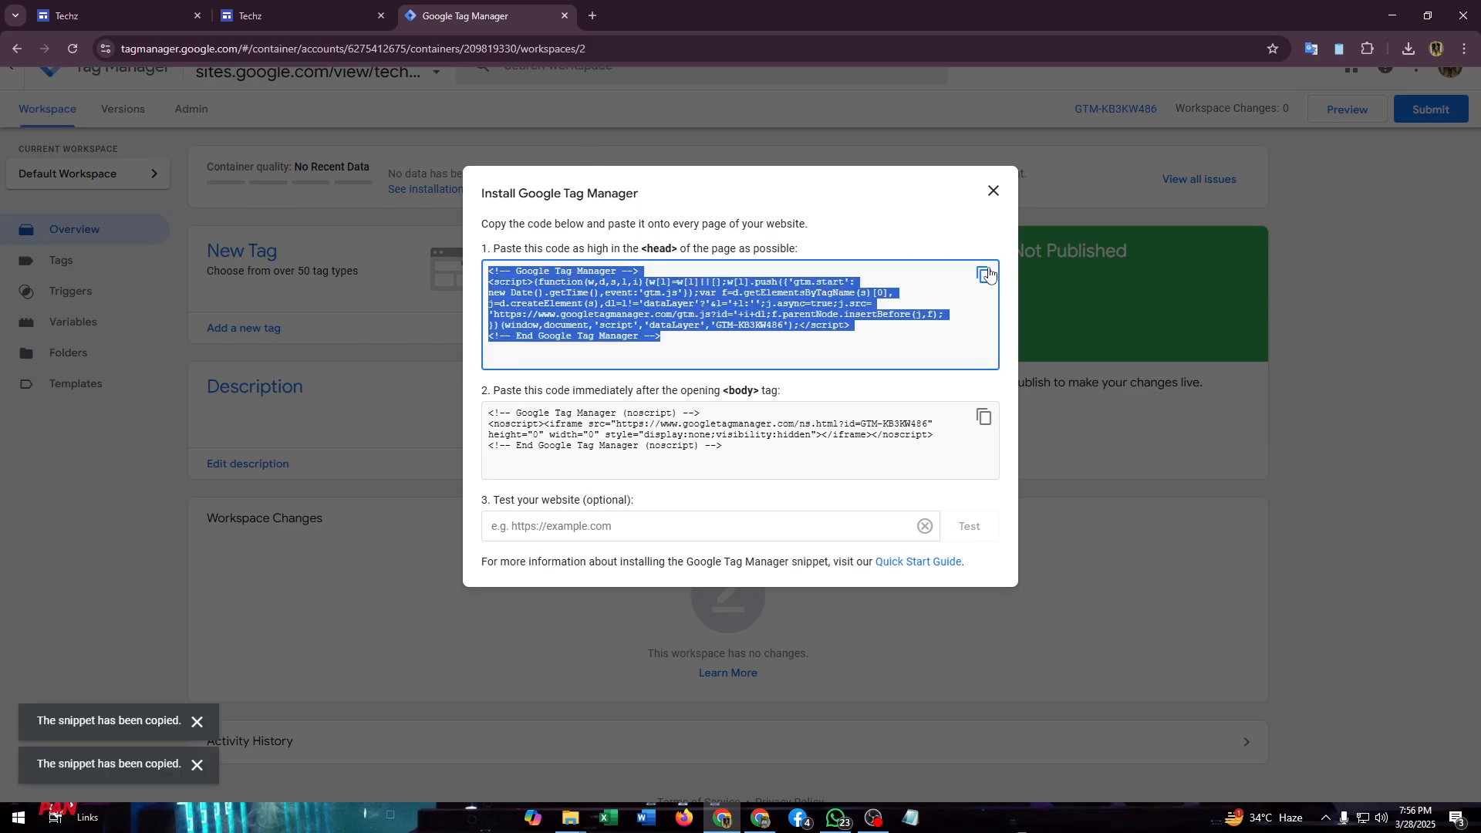
left_click(116, 16)
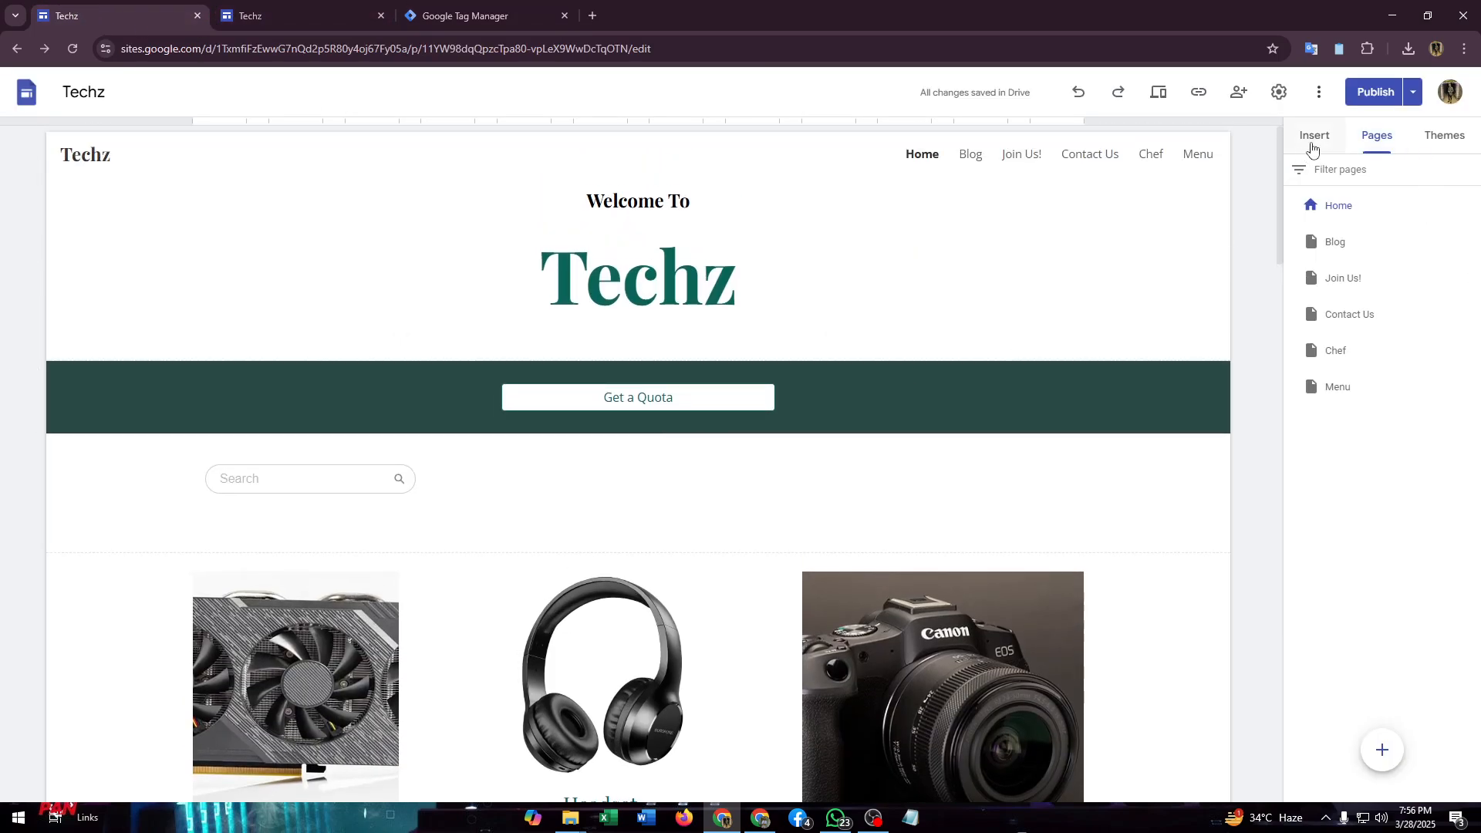
Insert the copied Tag Manager head snippet into the Techz home page as embed code
left_click(1312, 140)
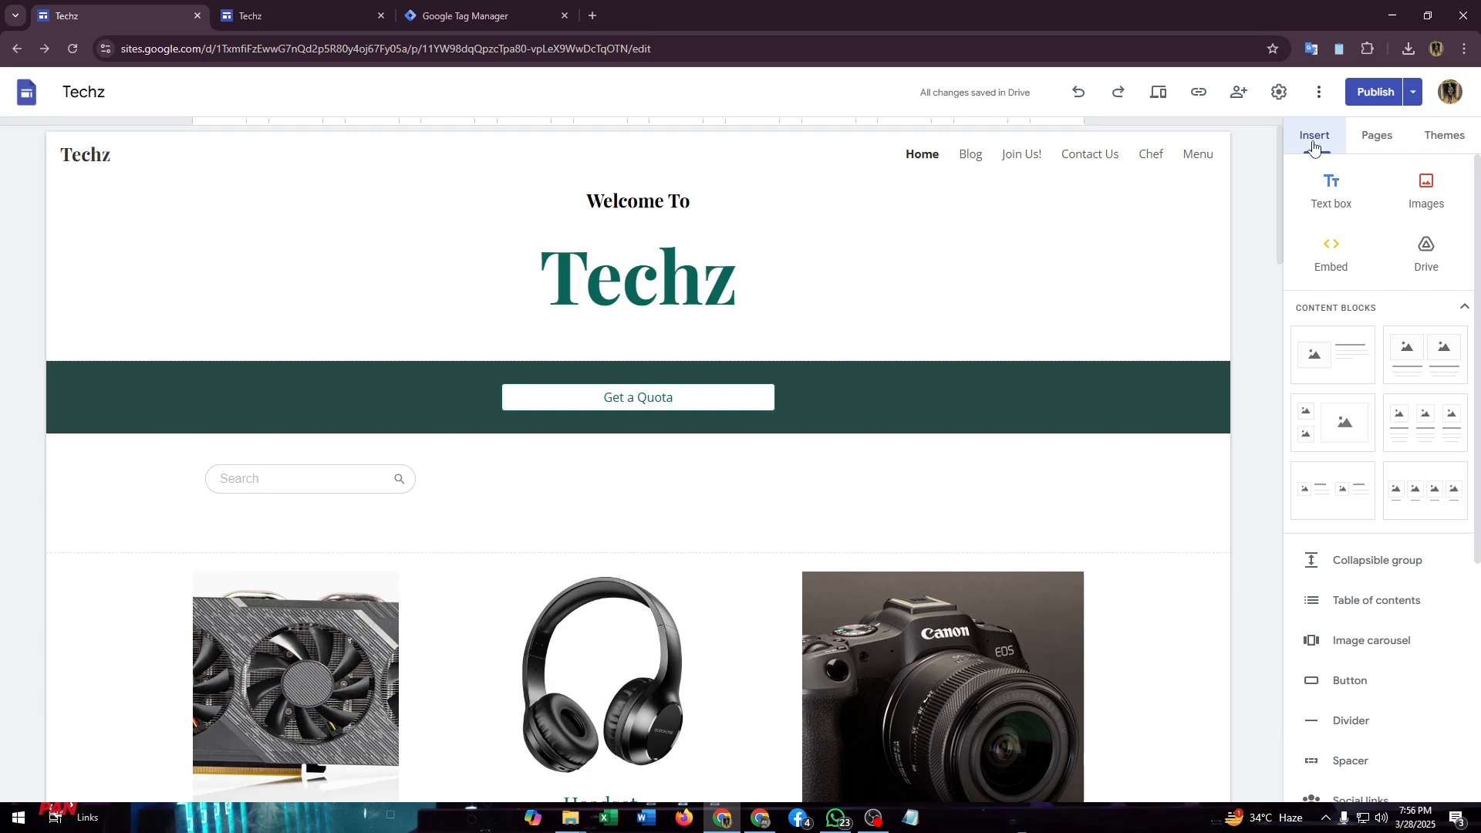
left_click(1337, 264)
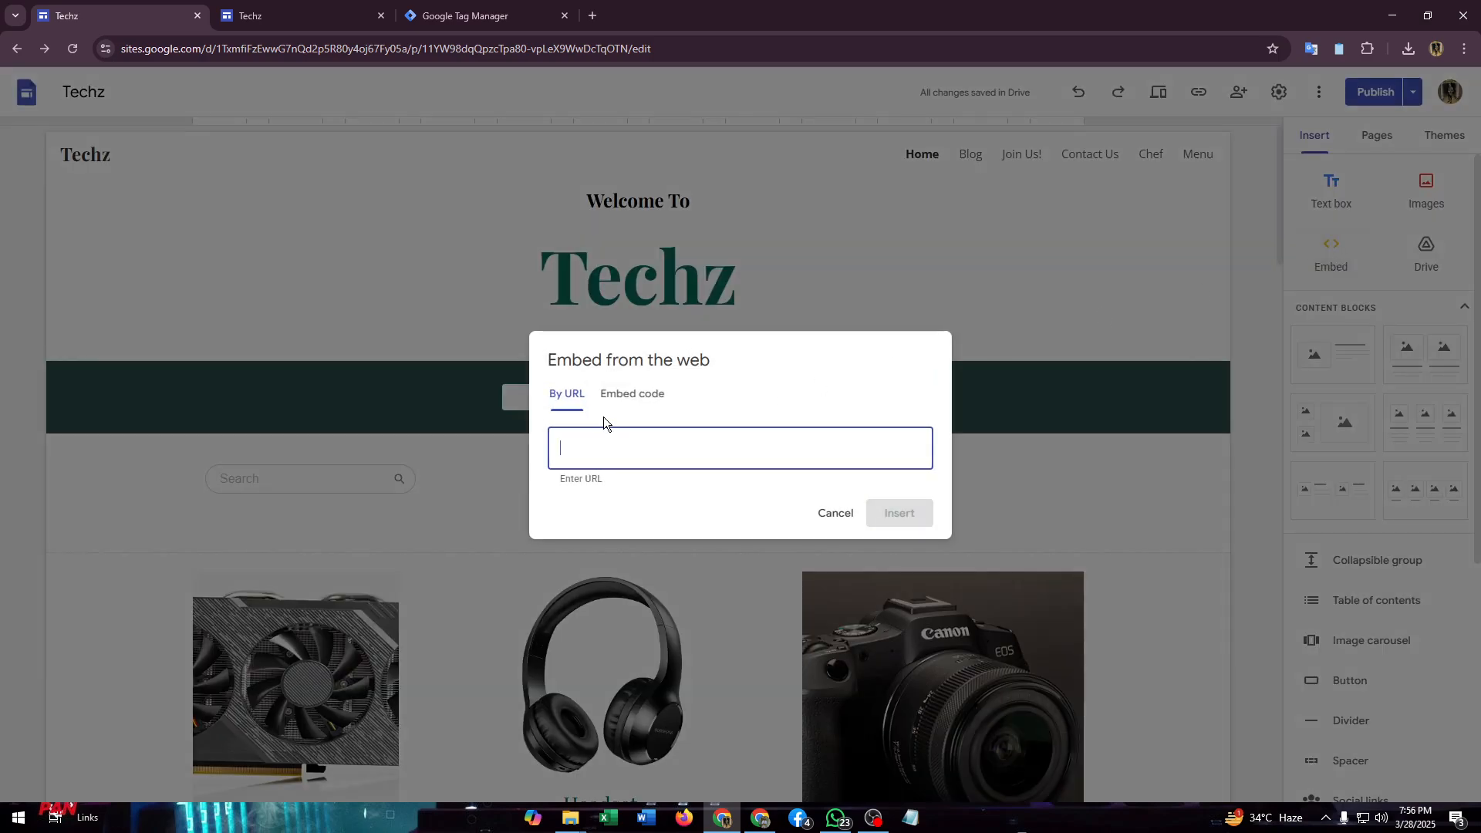
left_click(621, 397)
key("ctrl+v")
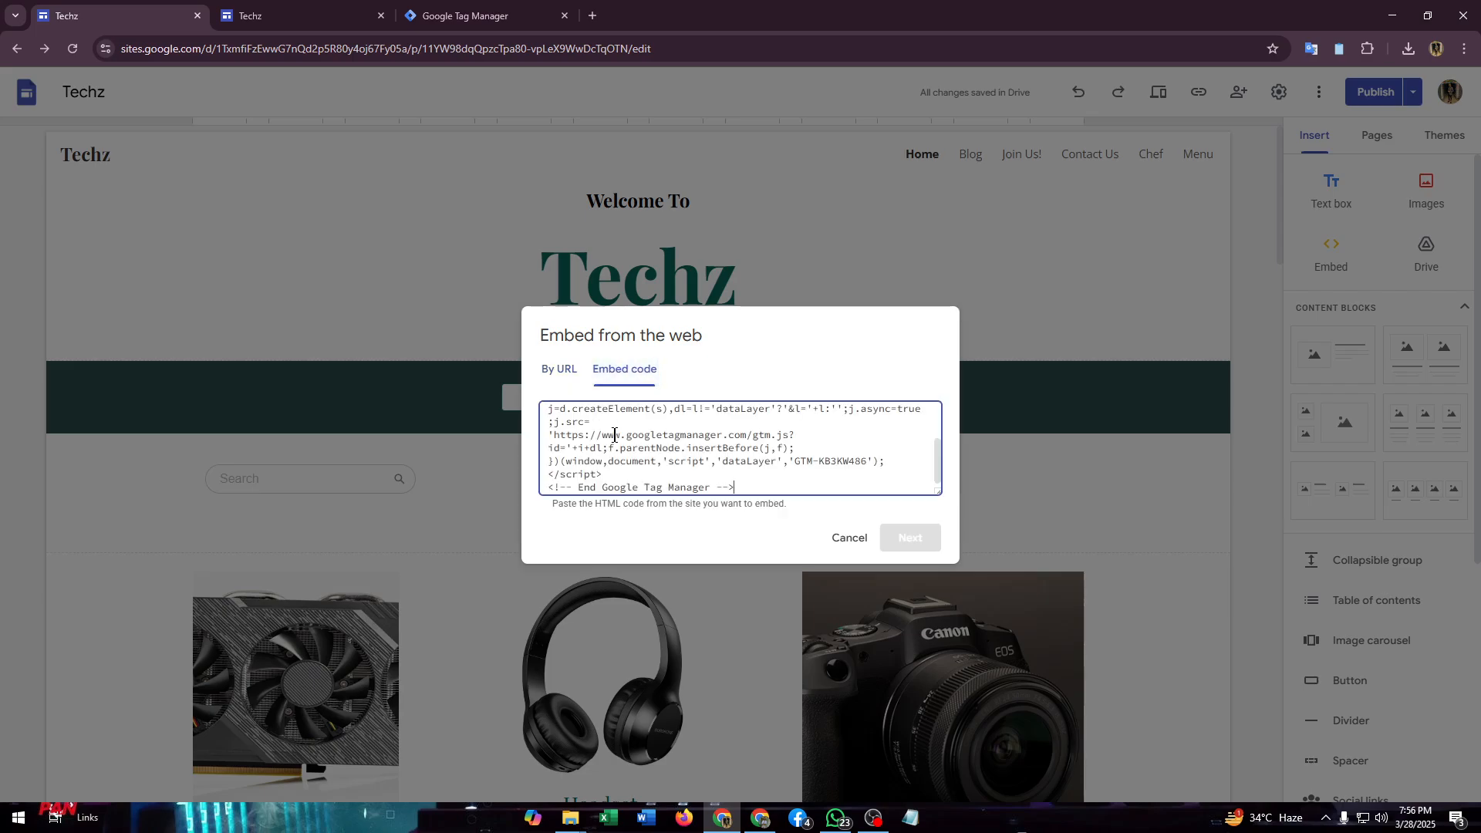
left_click(904, 538)
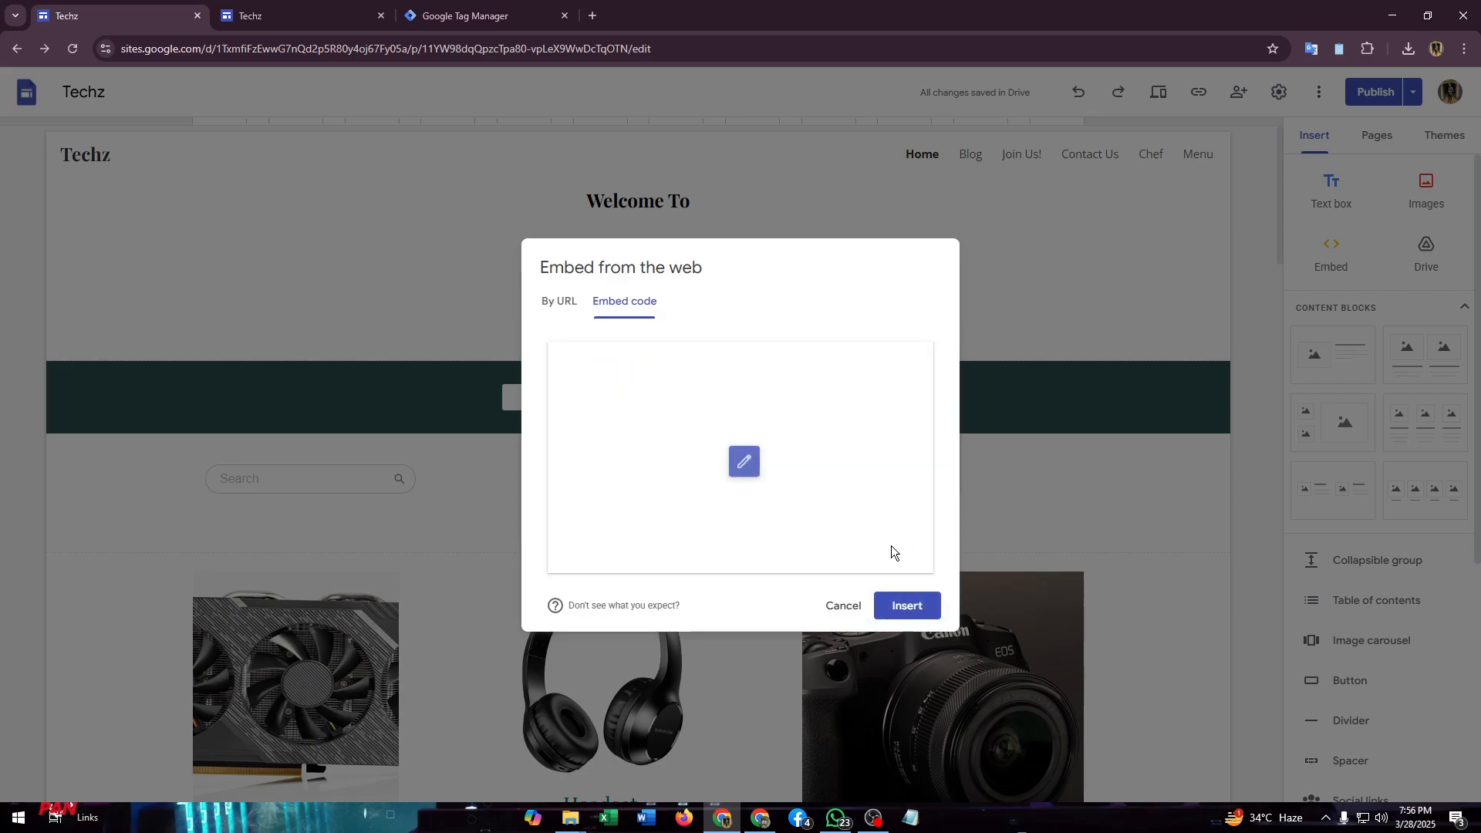
left_click(902, 606)
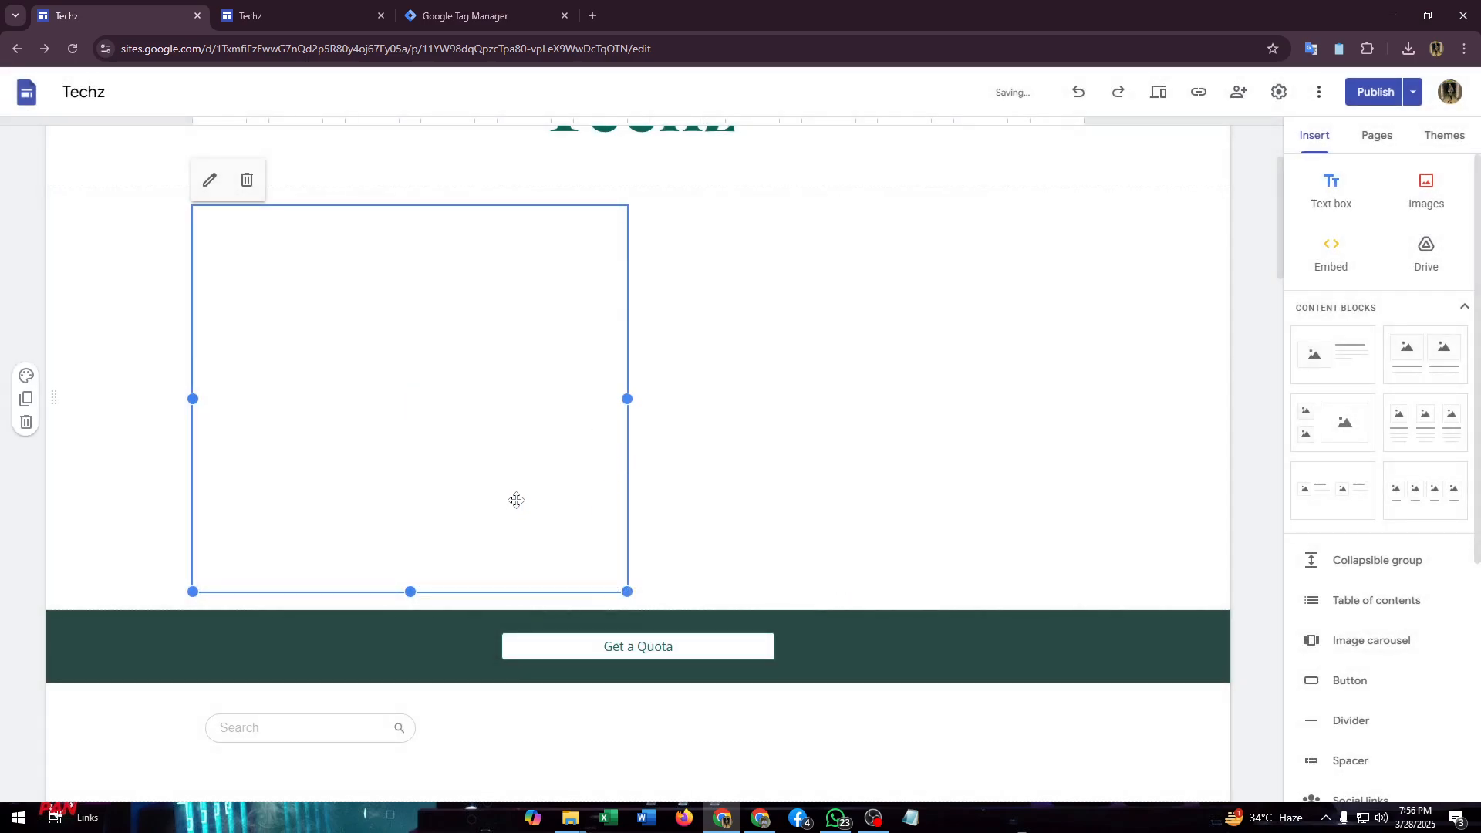
Shrink the embedded head snippet to a thin strip and place it in the header beneath the Techz title
left_click_drag(627, 592, 624, 306)
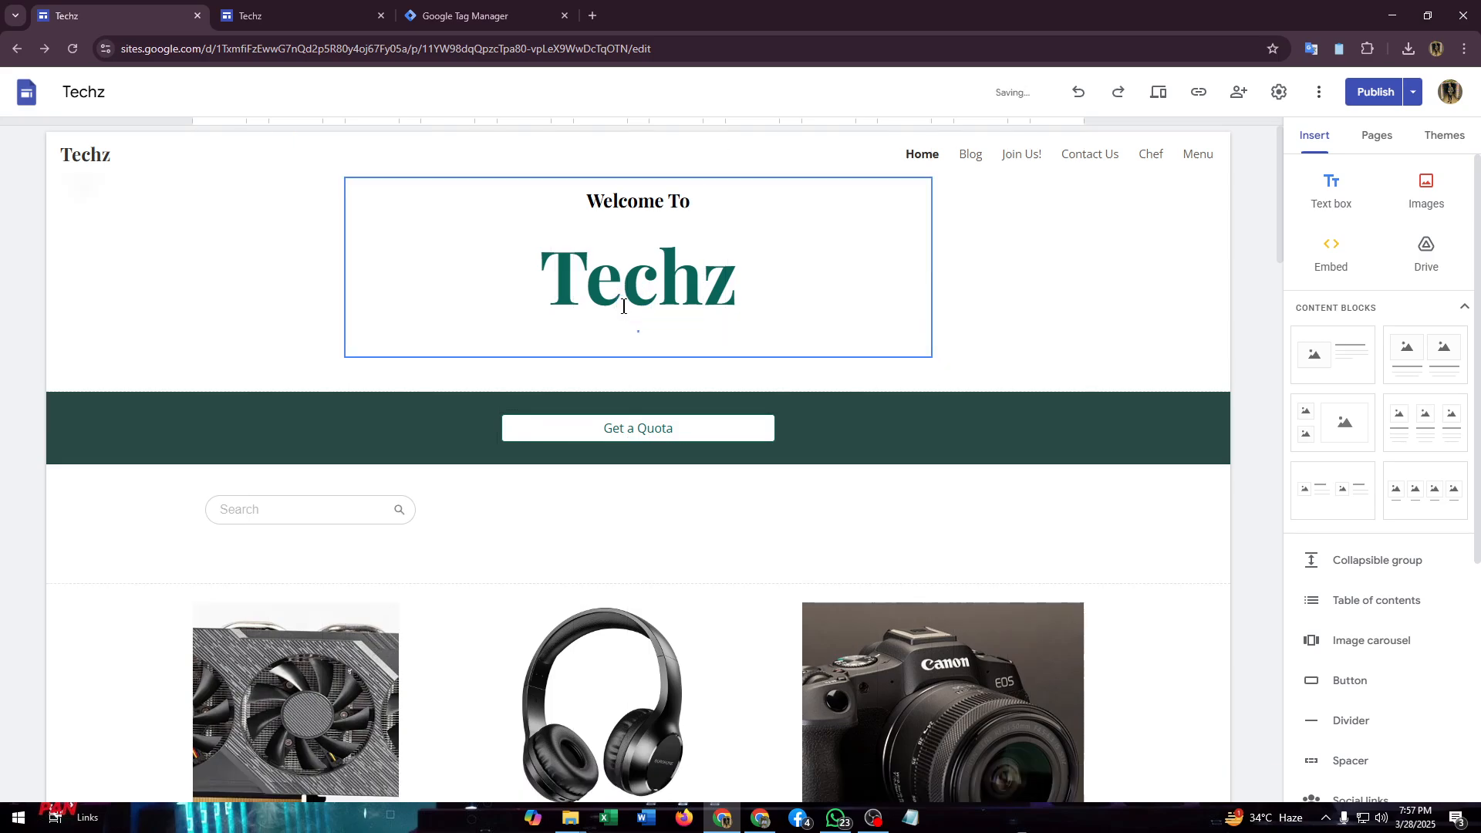
left_click(623, 307)
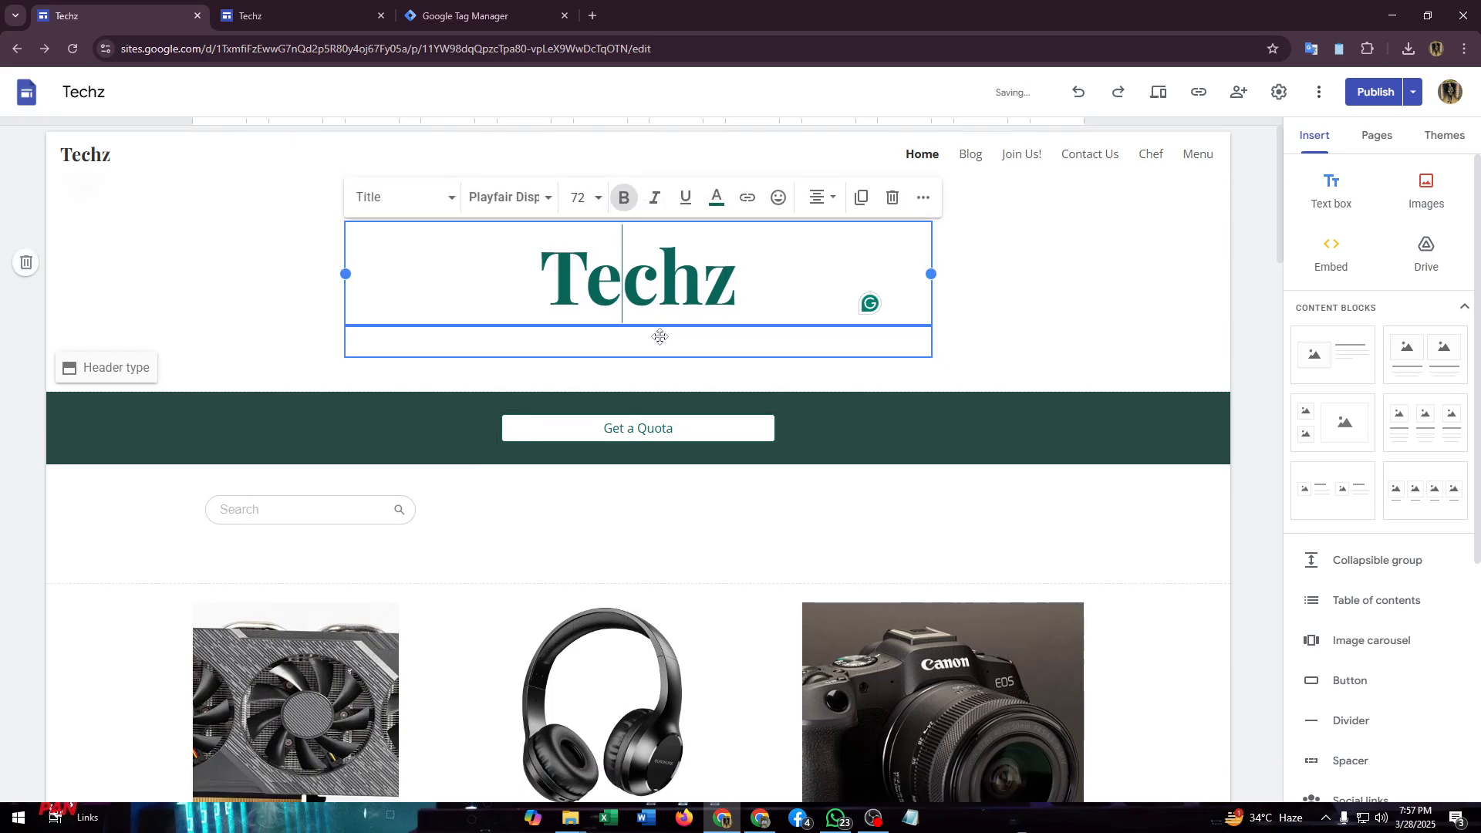
key("Escape")
left_click(591, 352)
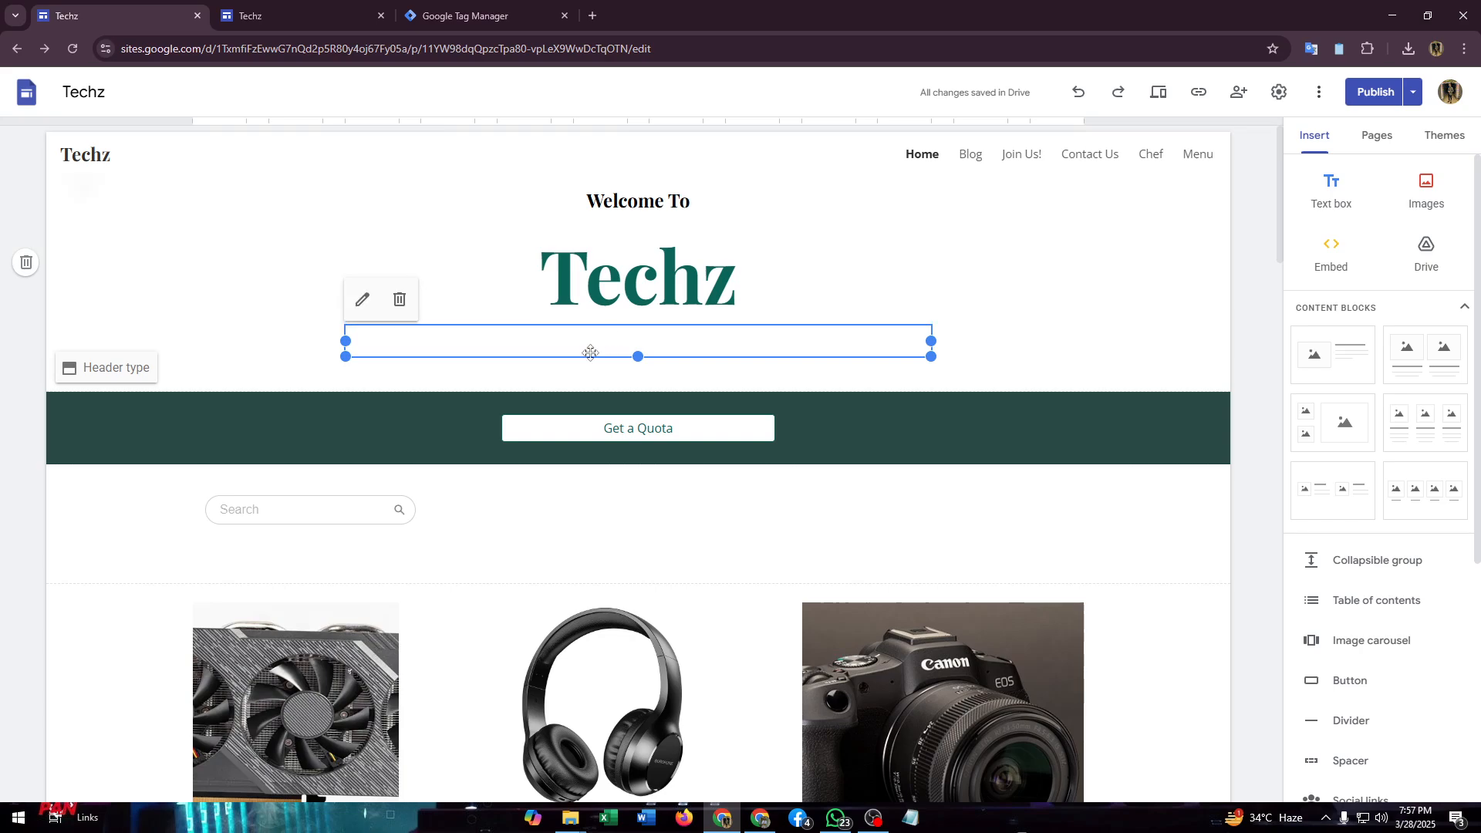
left_click(124, 527)
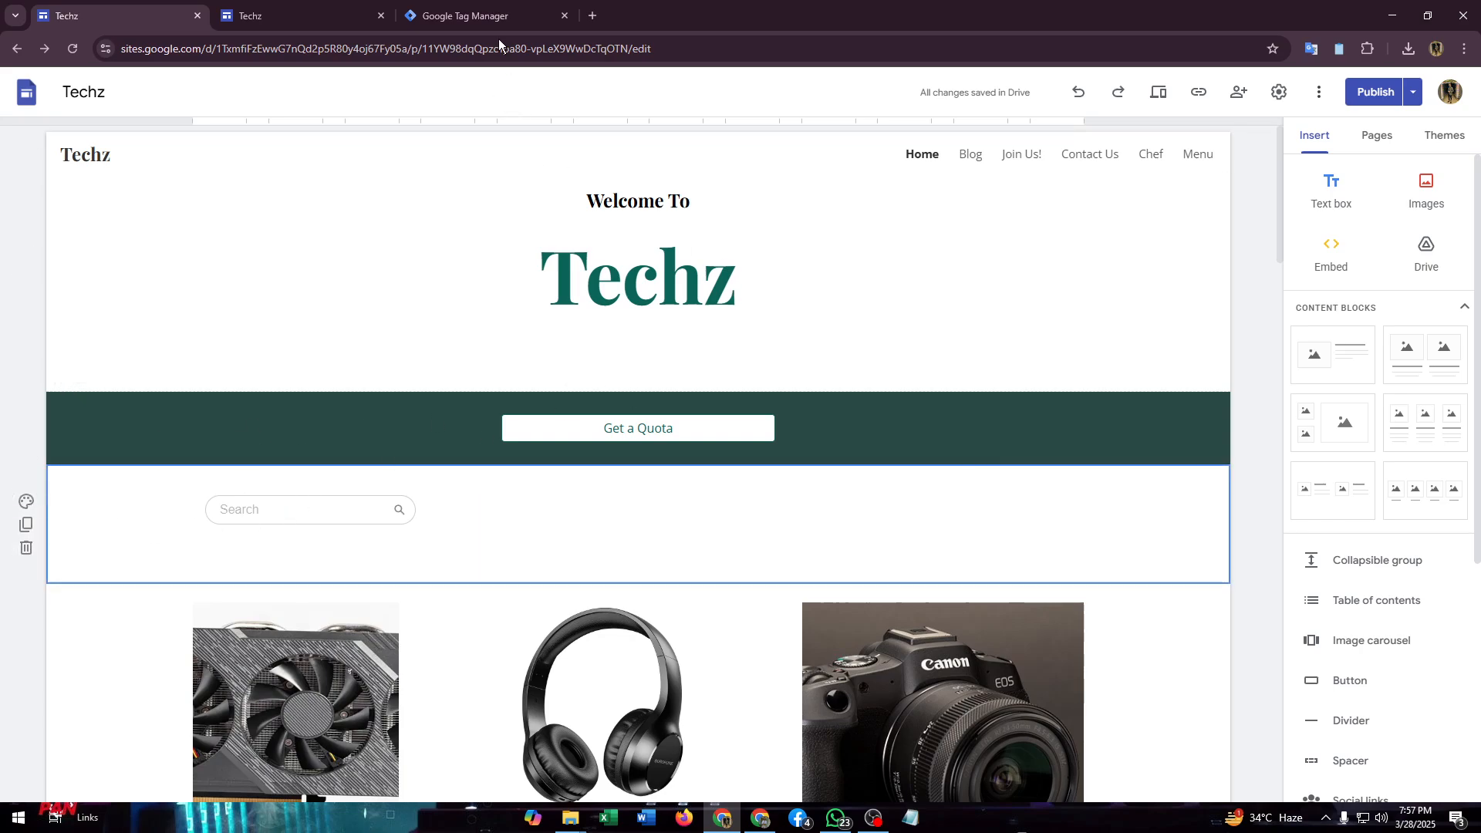
Copy the noscript snippet for the page body from the Google Tag Manager installation dialog and return to the Techz editor in Google Sites
left_click(476, 14)
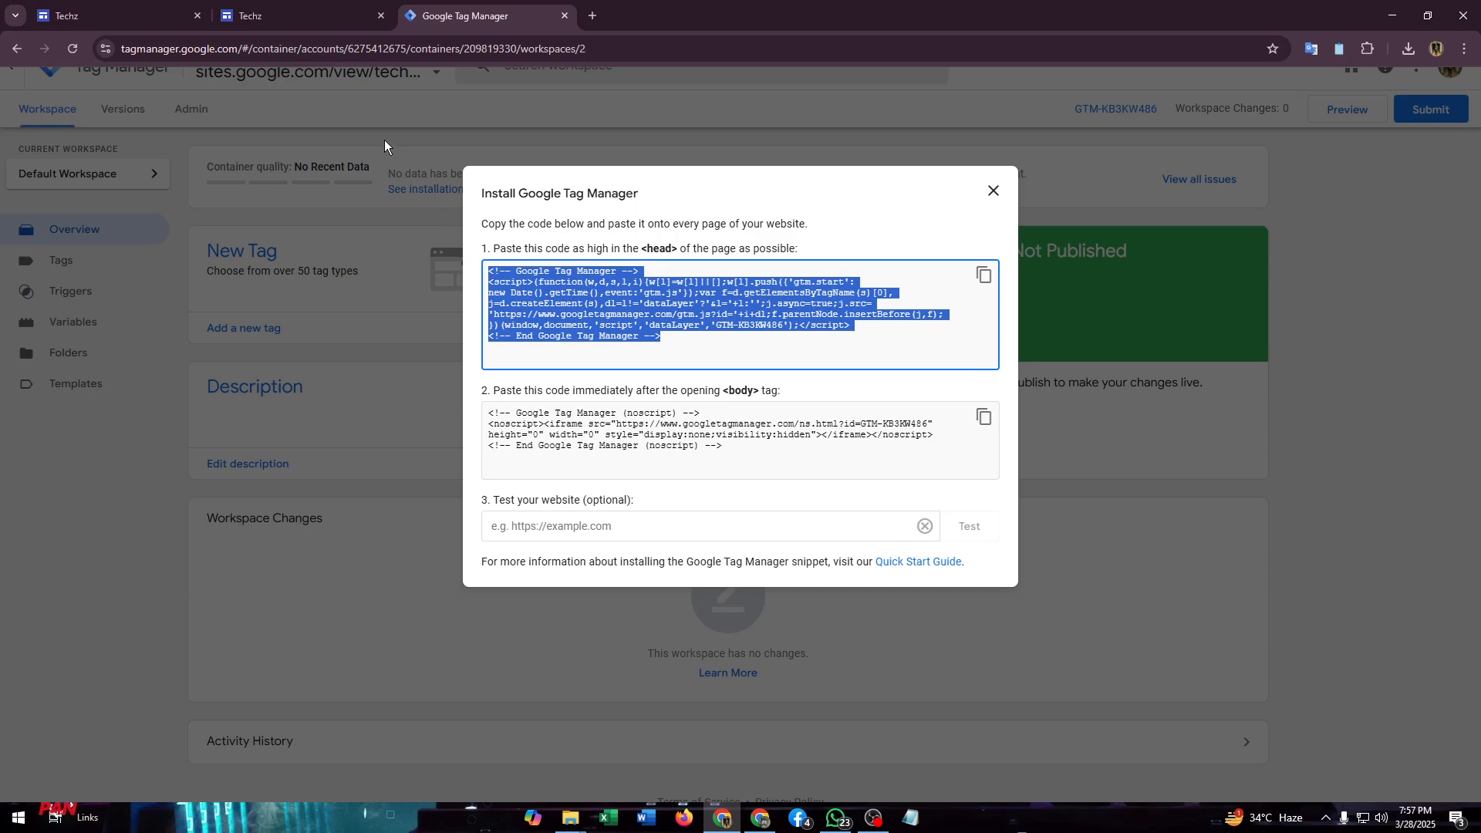
left_click(983, 416)
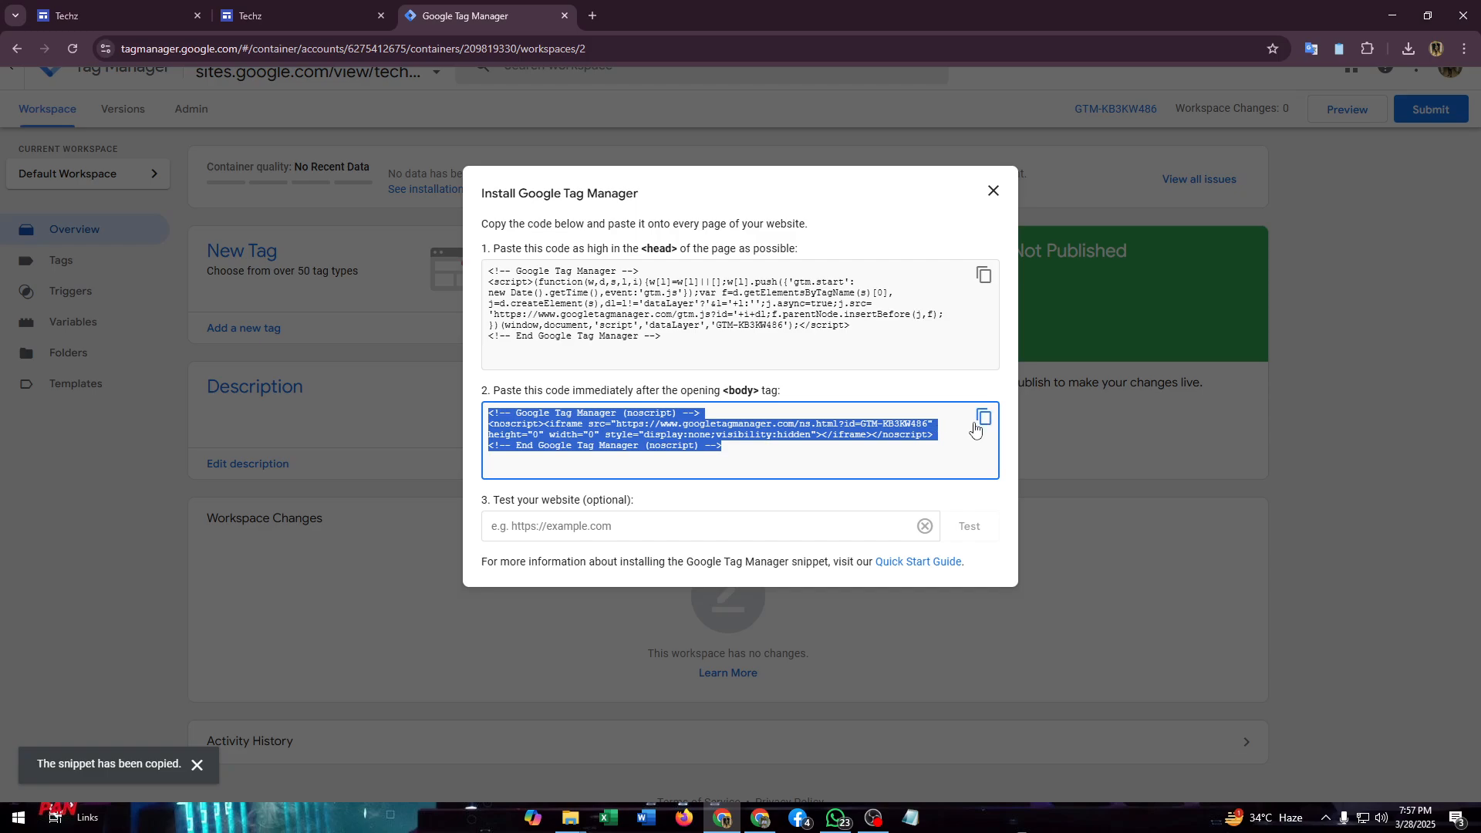
left_click(115, 15)
Insert the copied Tag Manager noscript snippet into the Techz home page as embed code
scroll(359, 468, "down", 3)
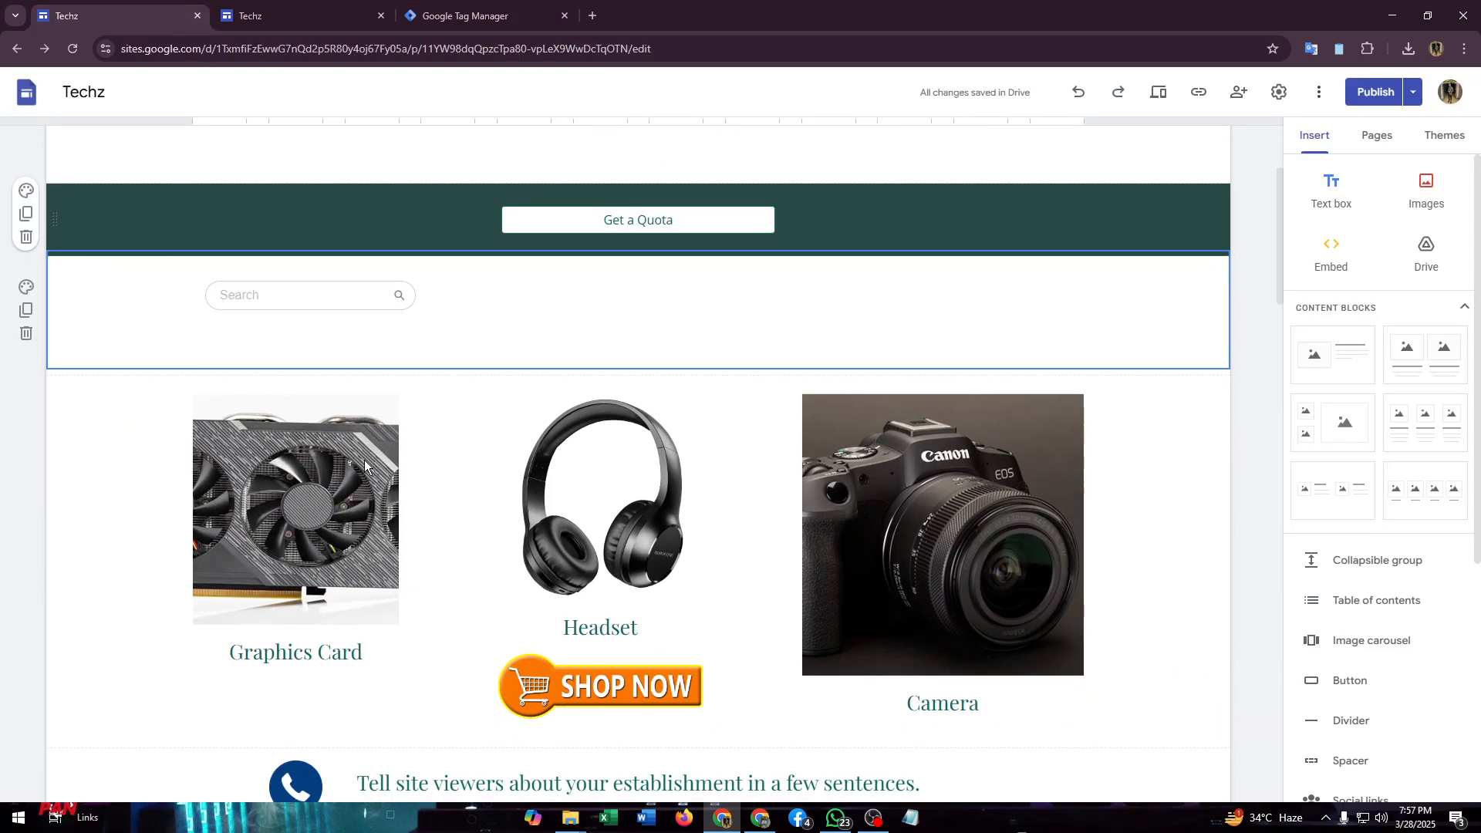
scroll(364, 464, "down", 2)
left_click(1332, 254)
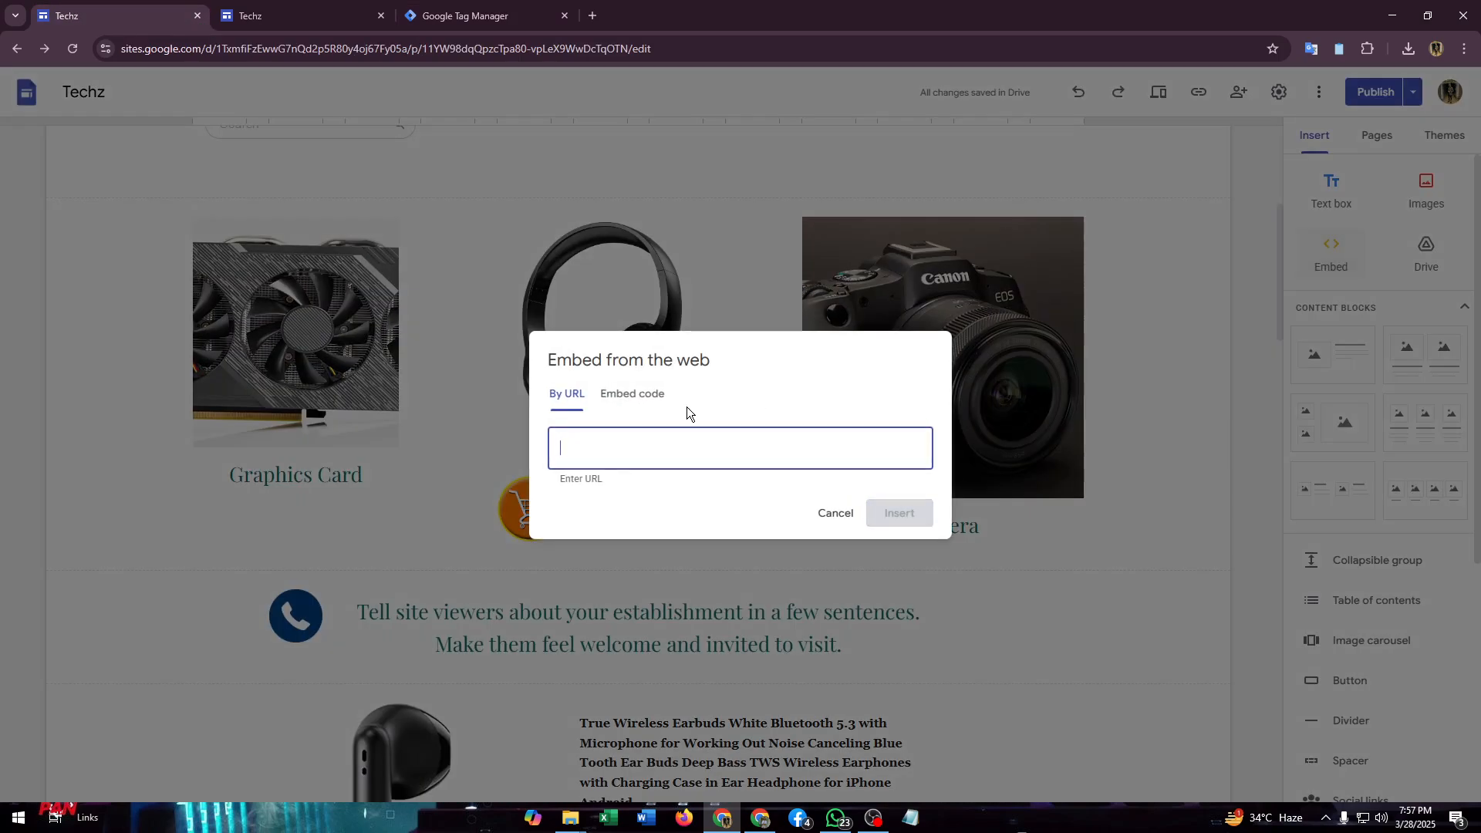
left_click(608, 395)
key("ctrl+v")
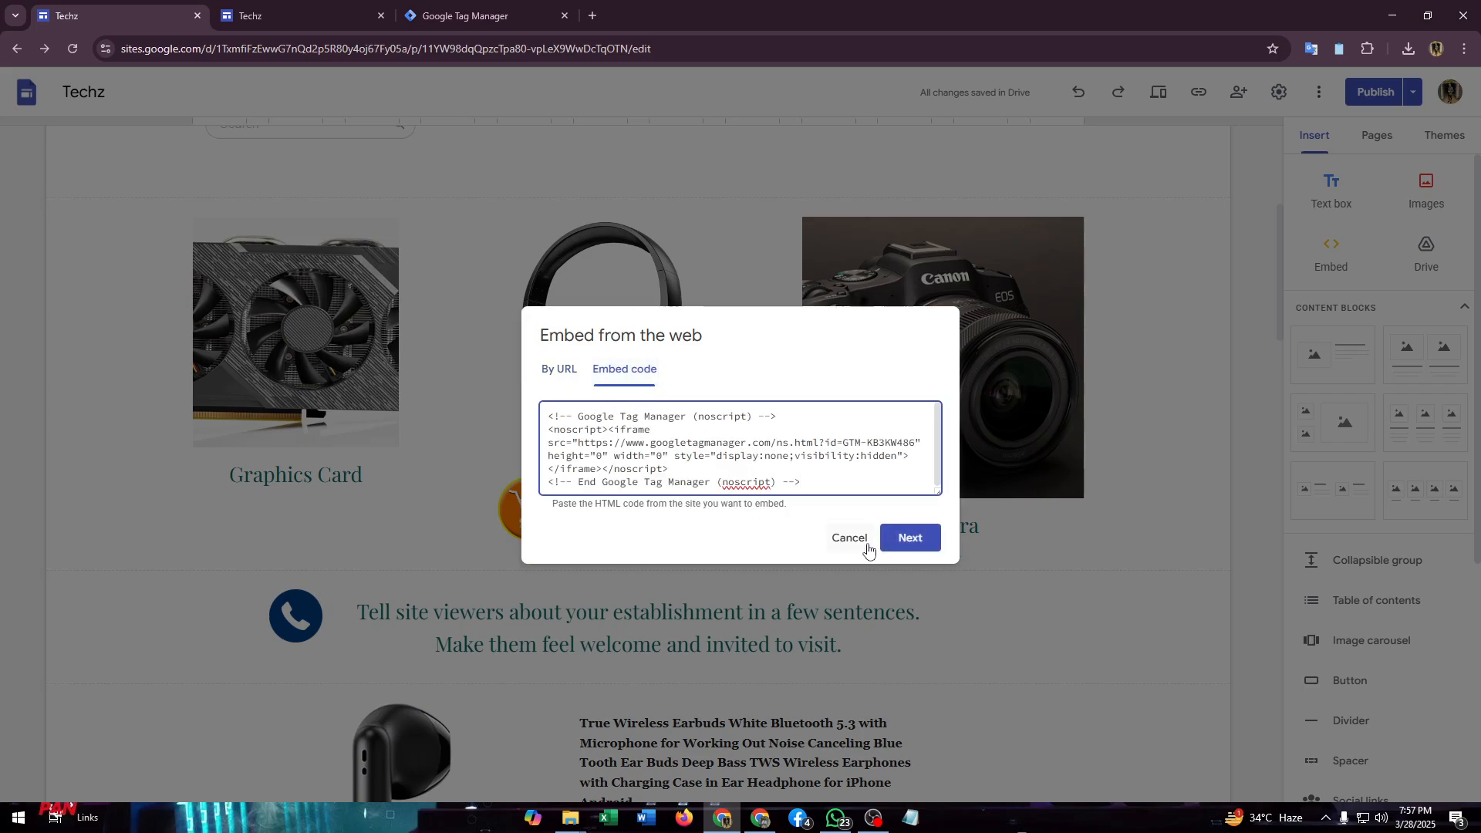
left_click(907, 538)
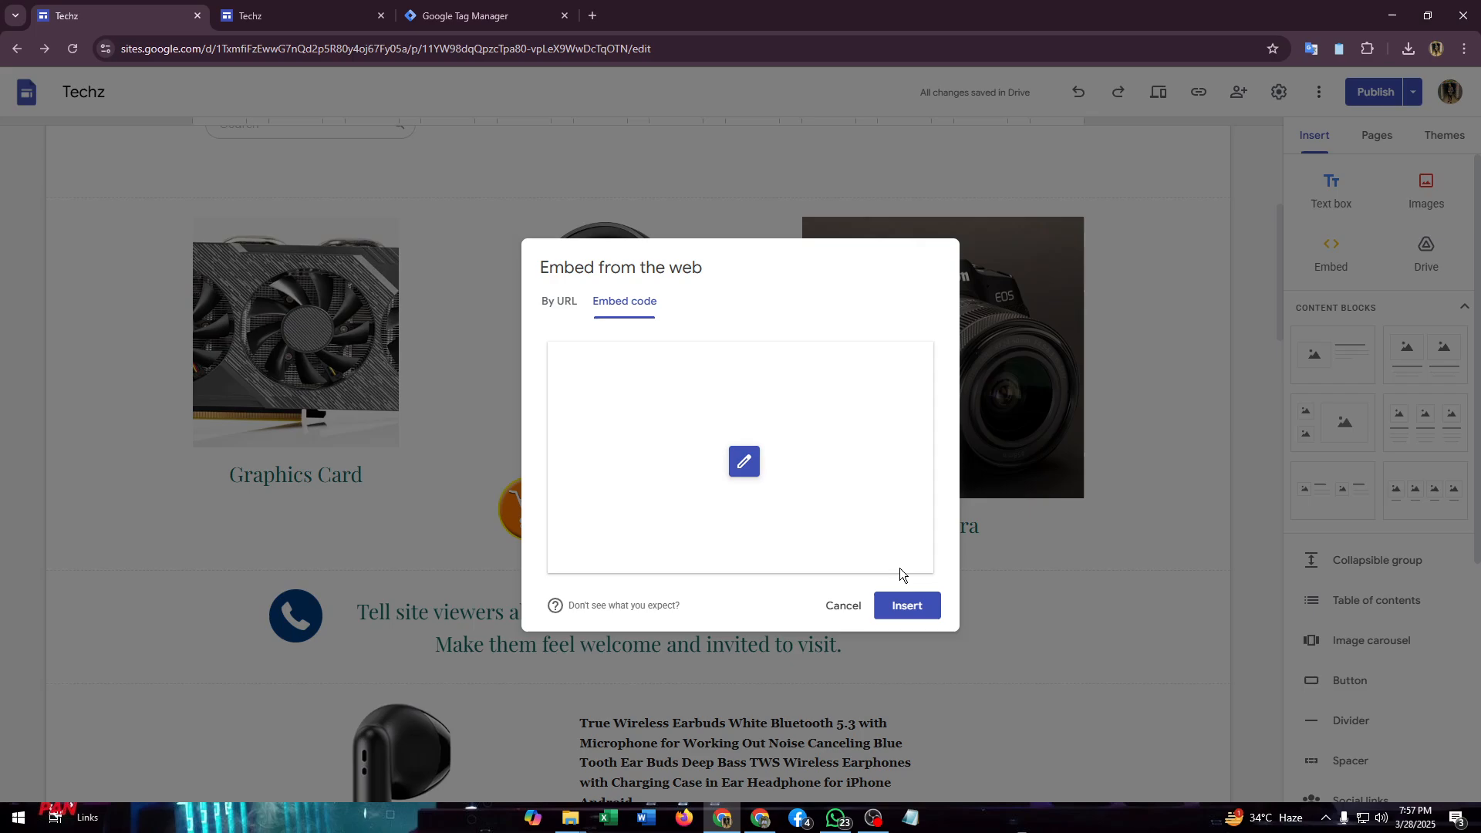
left_click(910, 606)
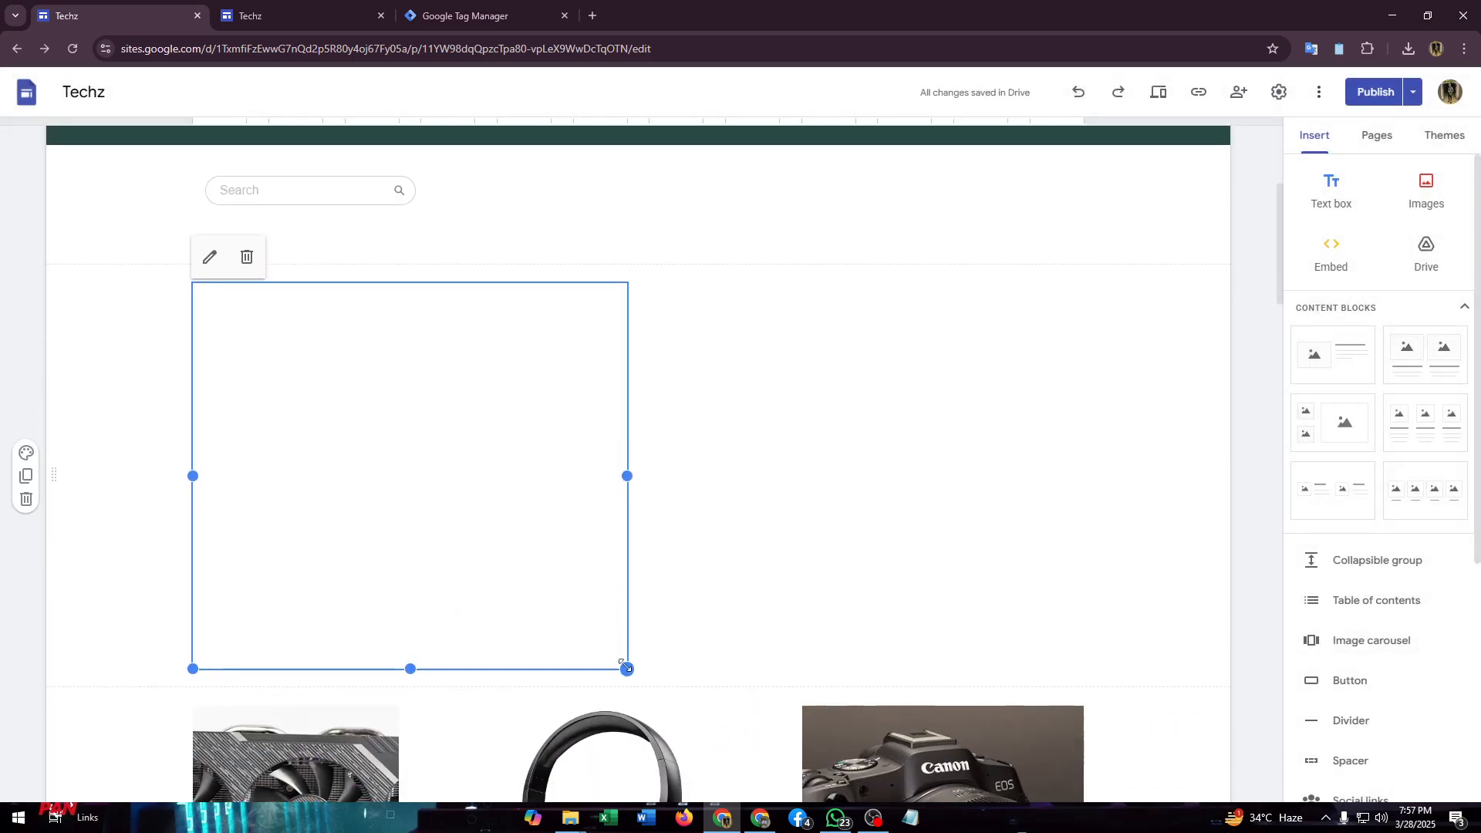
Shrink the embedded noscript snippet to a small box and move it into the section with the search box
left_click_drag(621, 664, 213, 248)
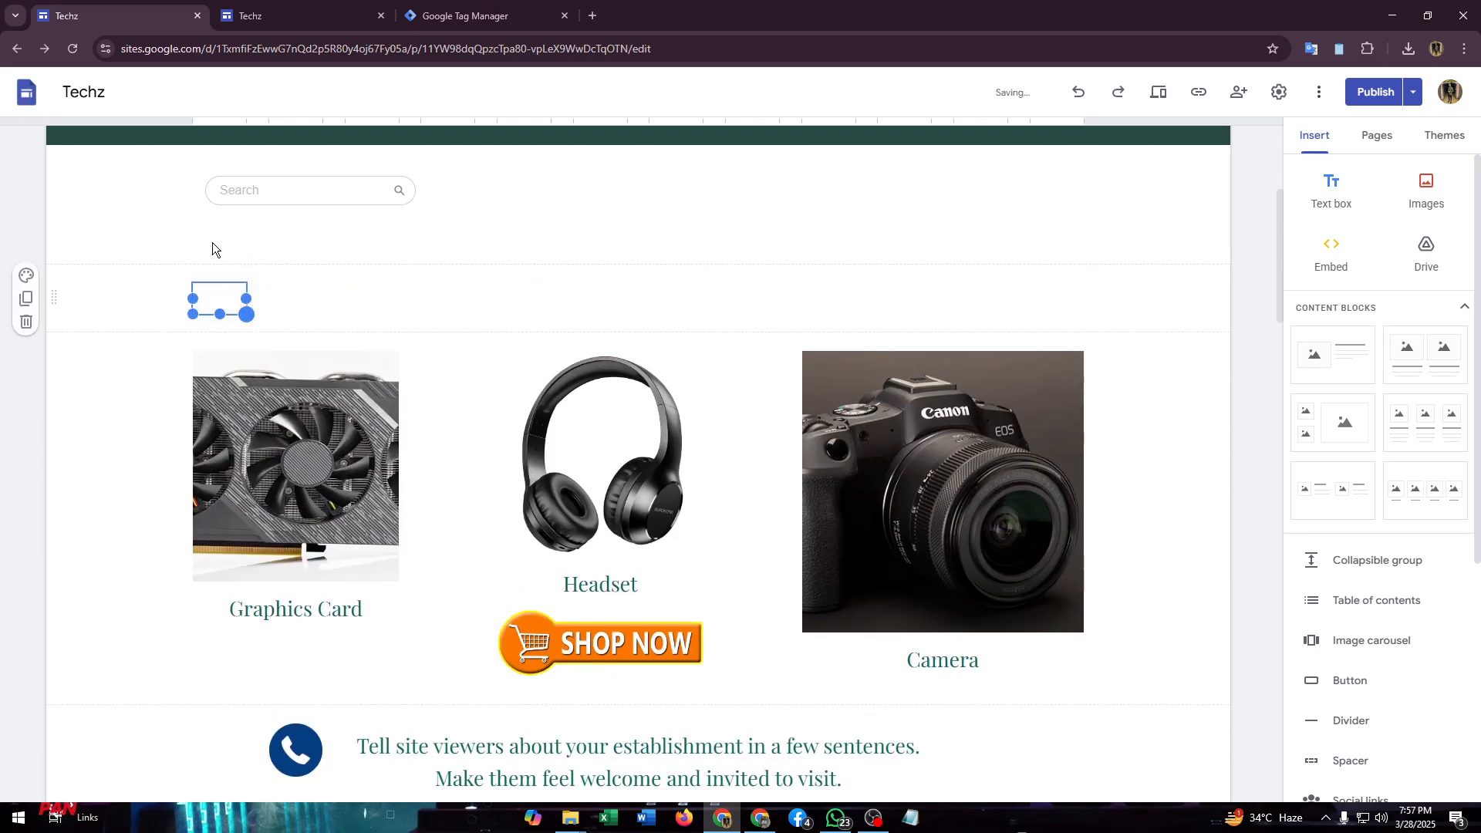
left_click_drag(217, 301, 662, 210)
scroll(671, 300, "up", 3)
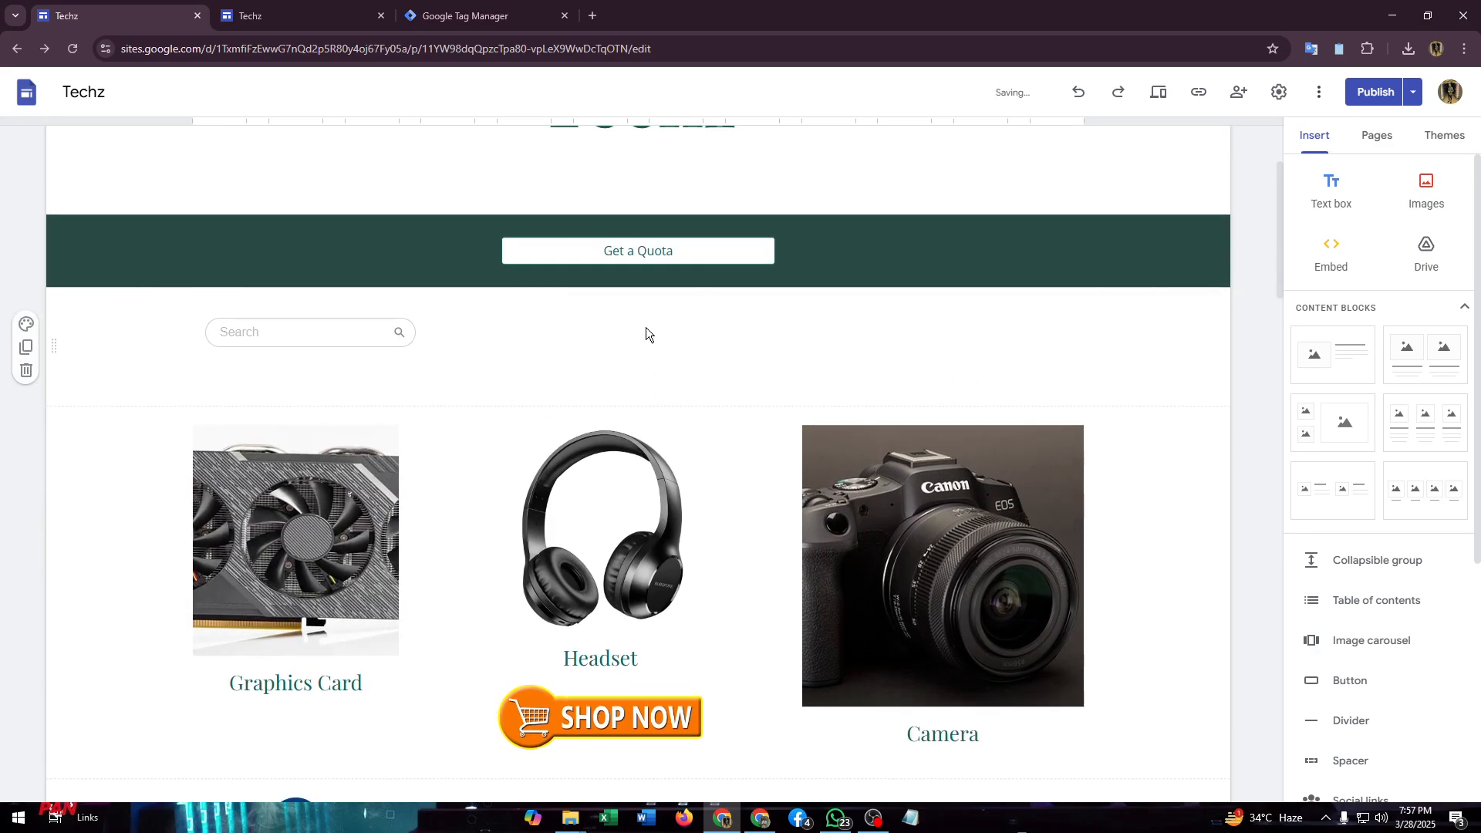
scroll(646, 333, "up", 3)
left_click(626, 344)
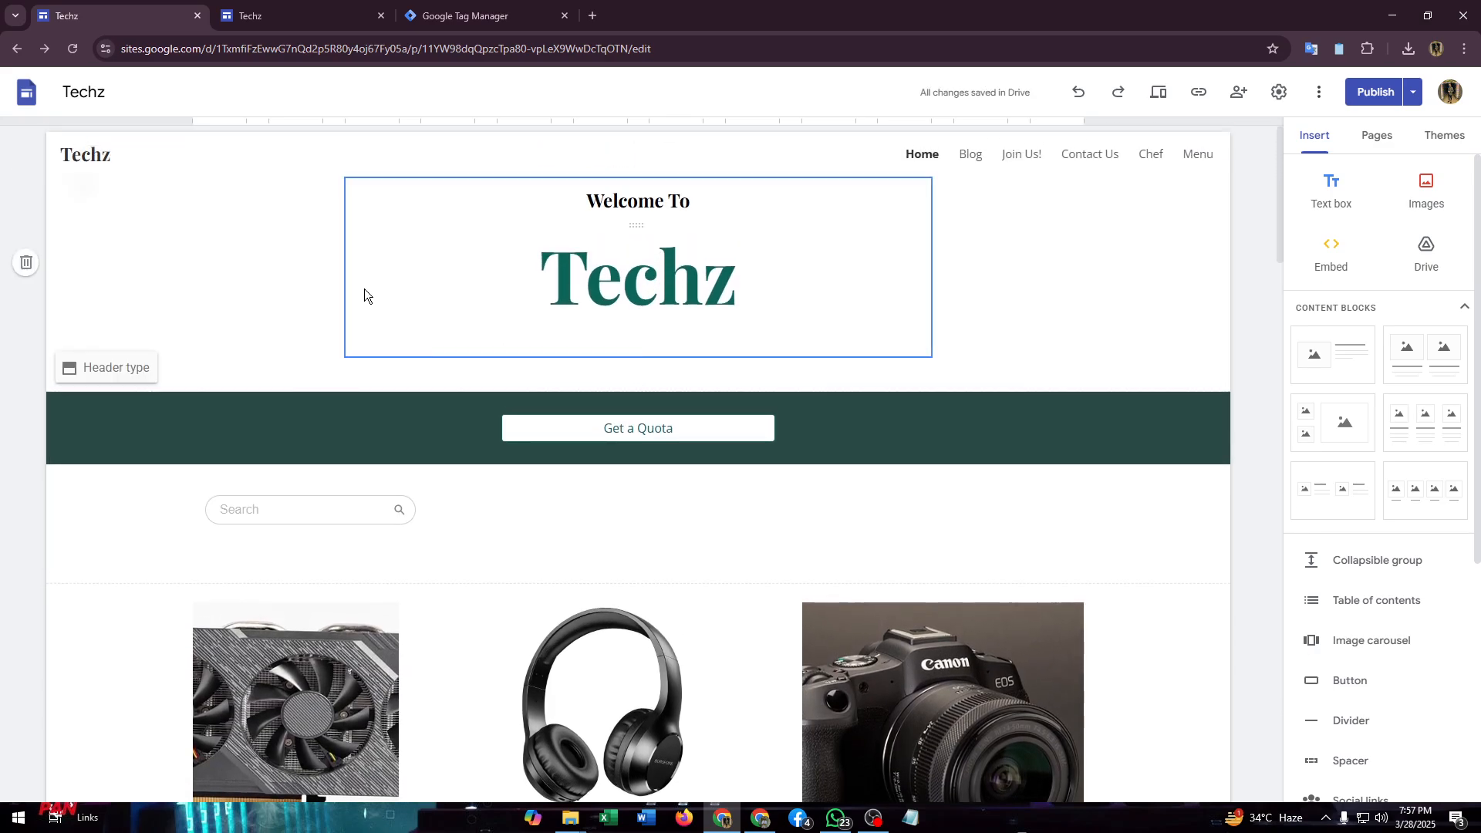
scroll(586, 347, "down", 5)
scroll(582, 350, "up", 5)
Compare the home page draft with the currently published version in the publish review and return to the editor
left_click(1370, 89)
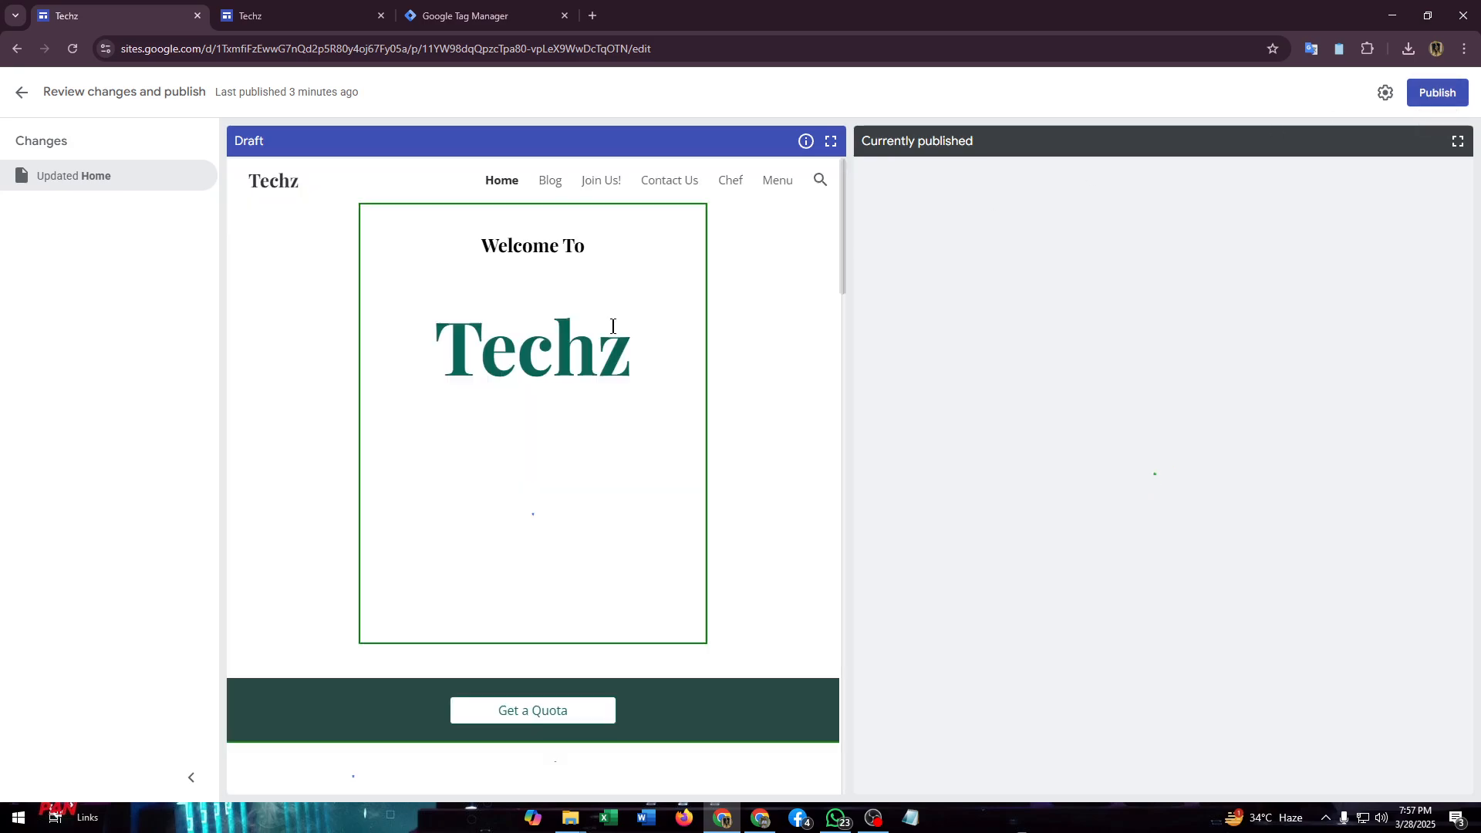
scroll(581, 412, "down", 3)
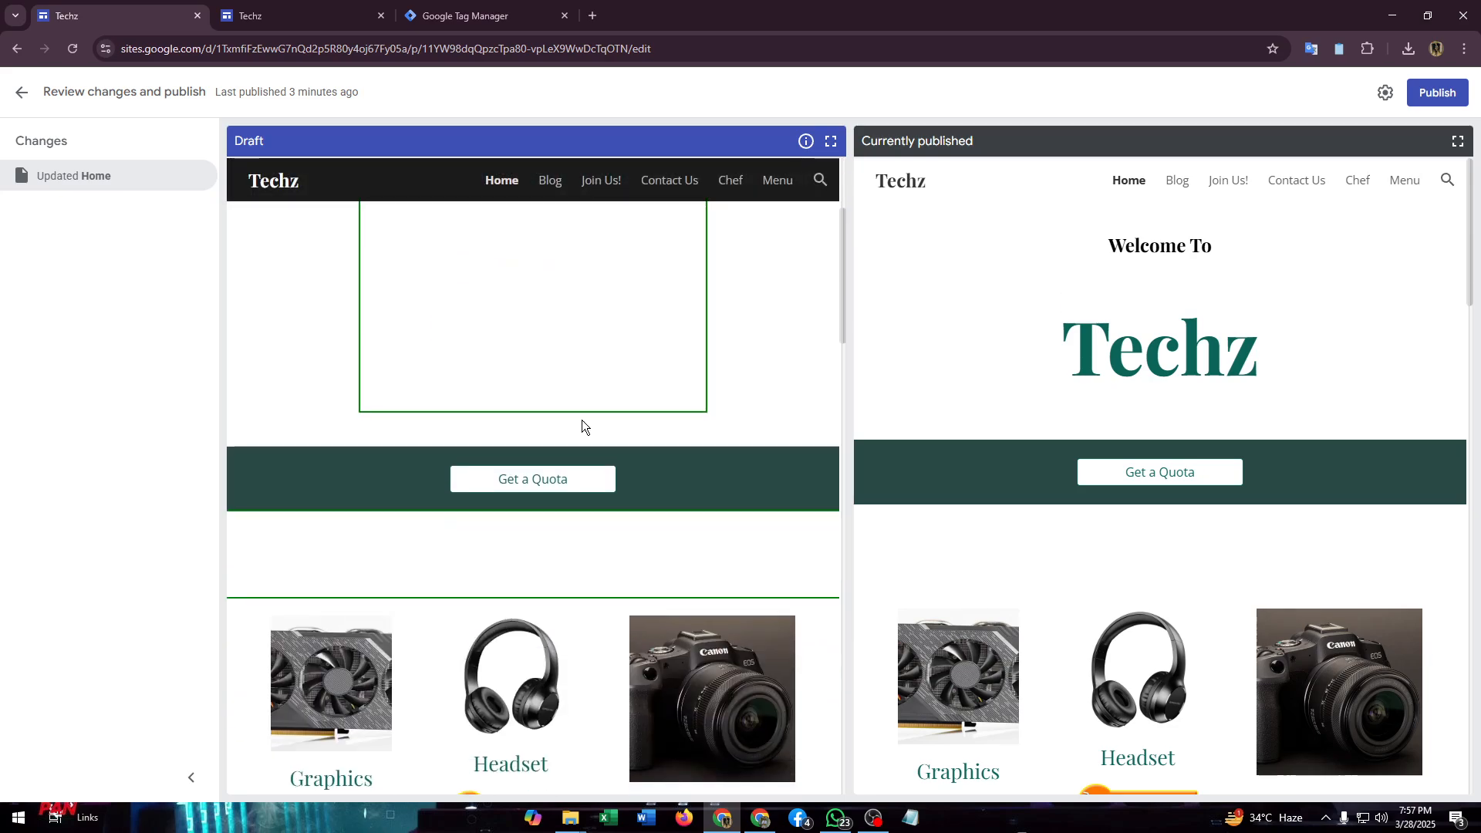
scroll(565, 329, "up", 3)
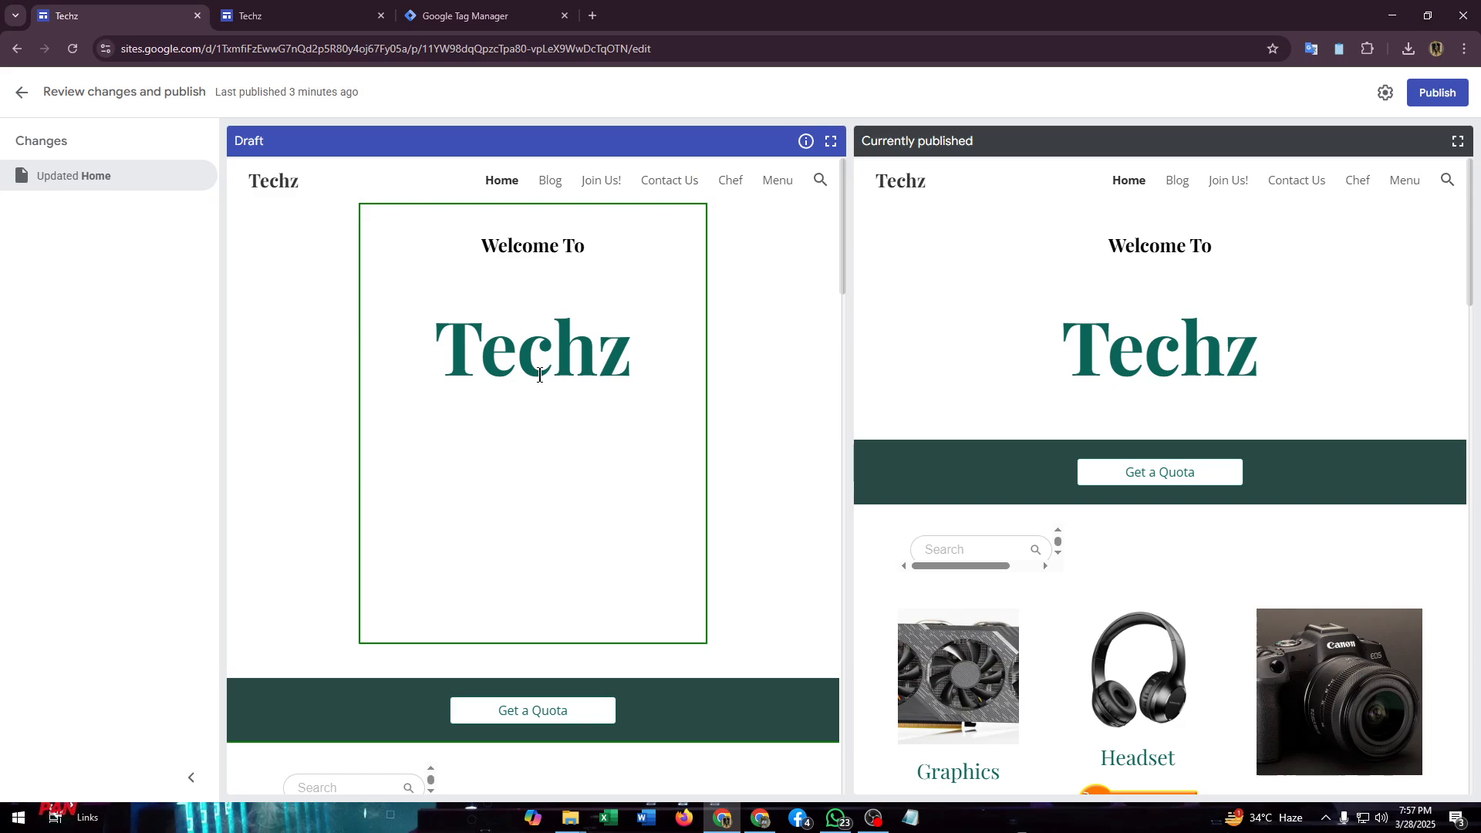
scroll(496, 407, "down", 2)
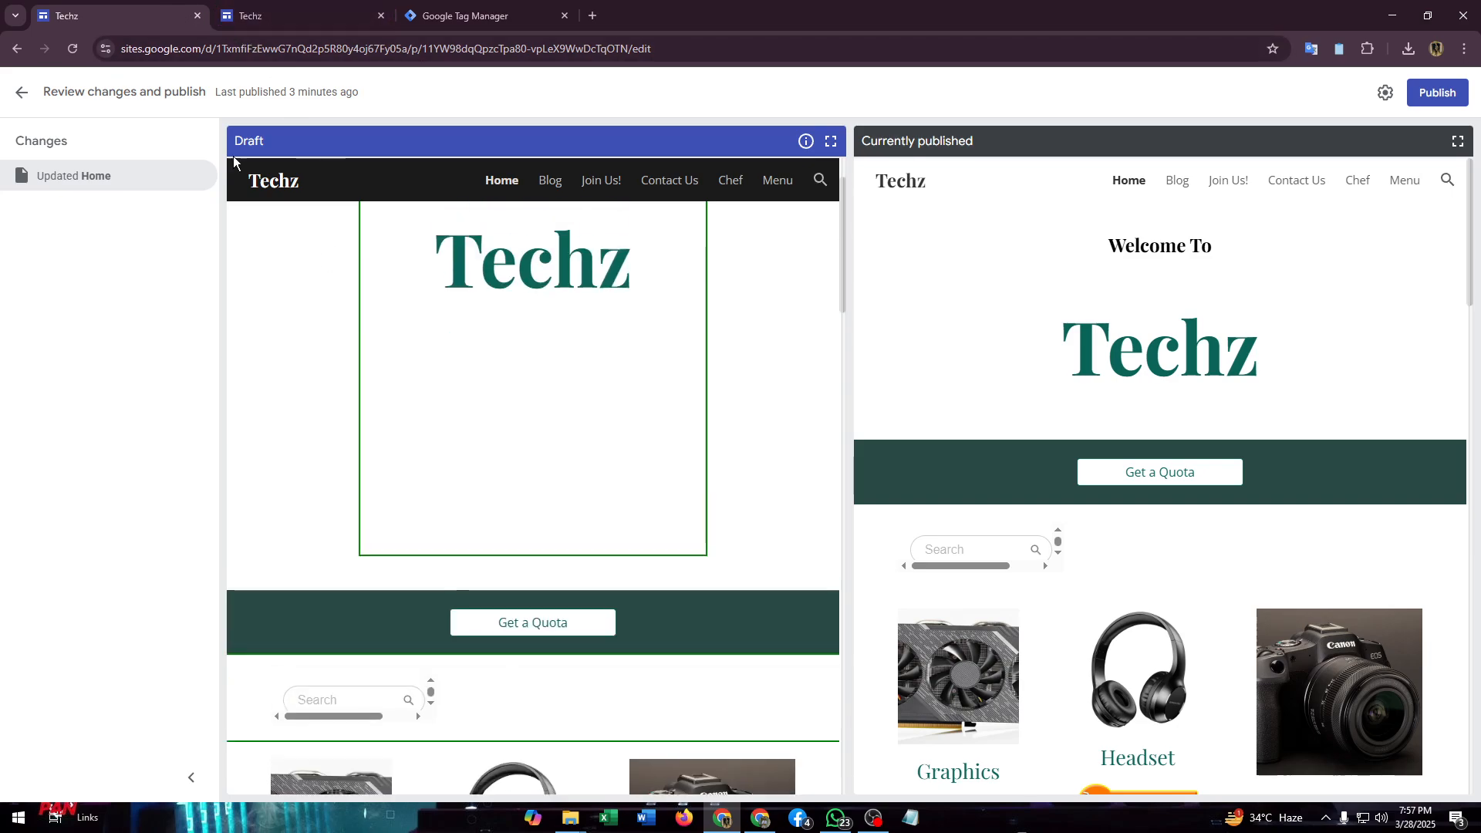
left_click(301, 11)
left_click(98, 25)
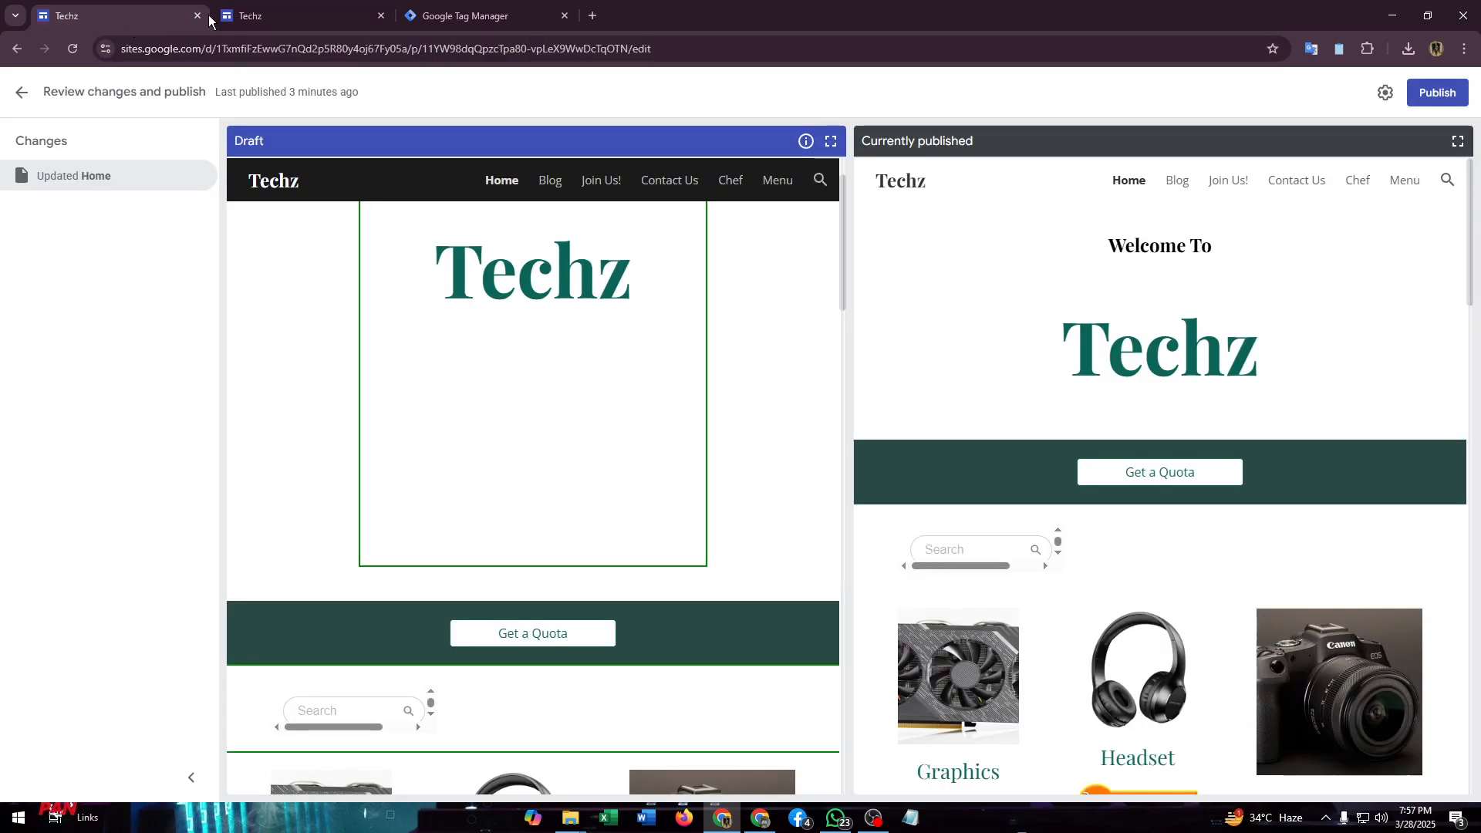
left_click(231, 17)
left_click(116, 19)
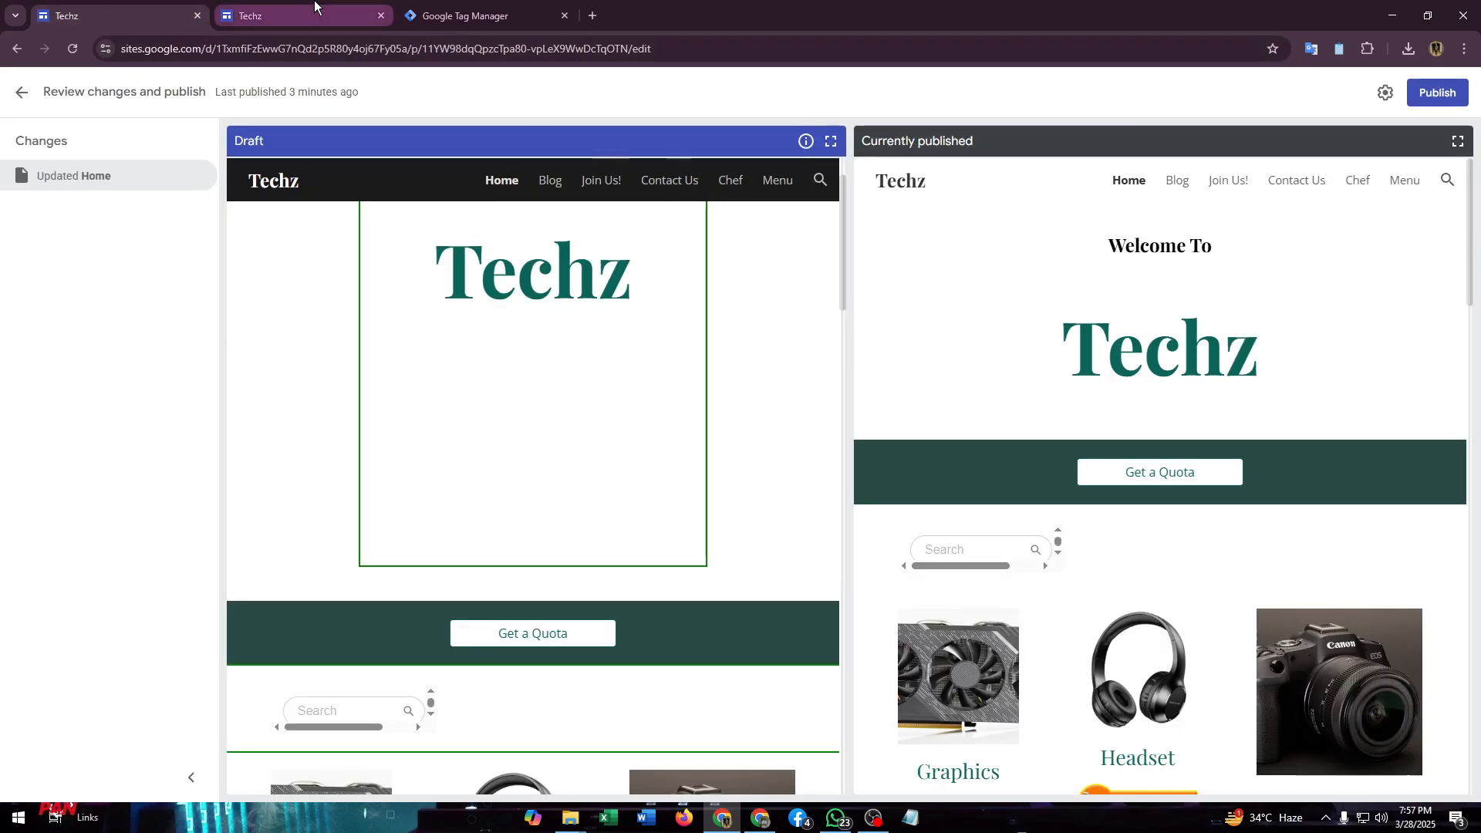
left_click(357, 9)
left_click(116, 15)
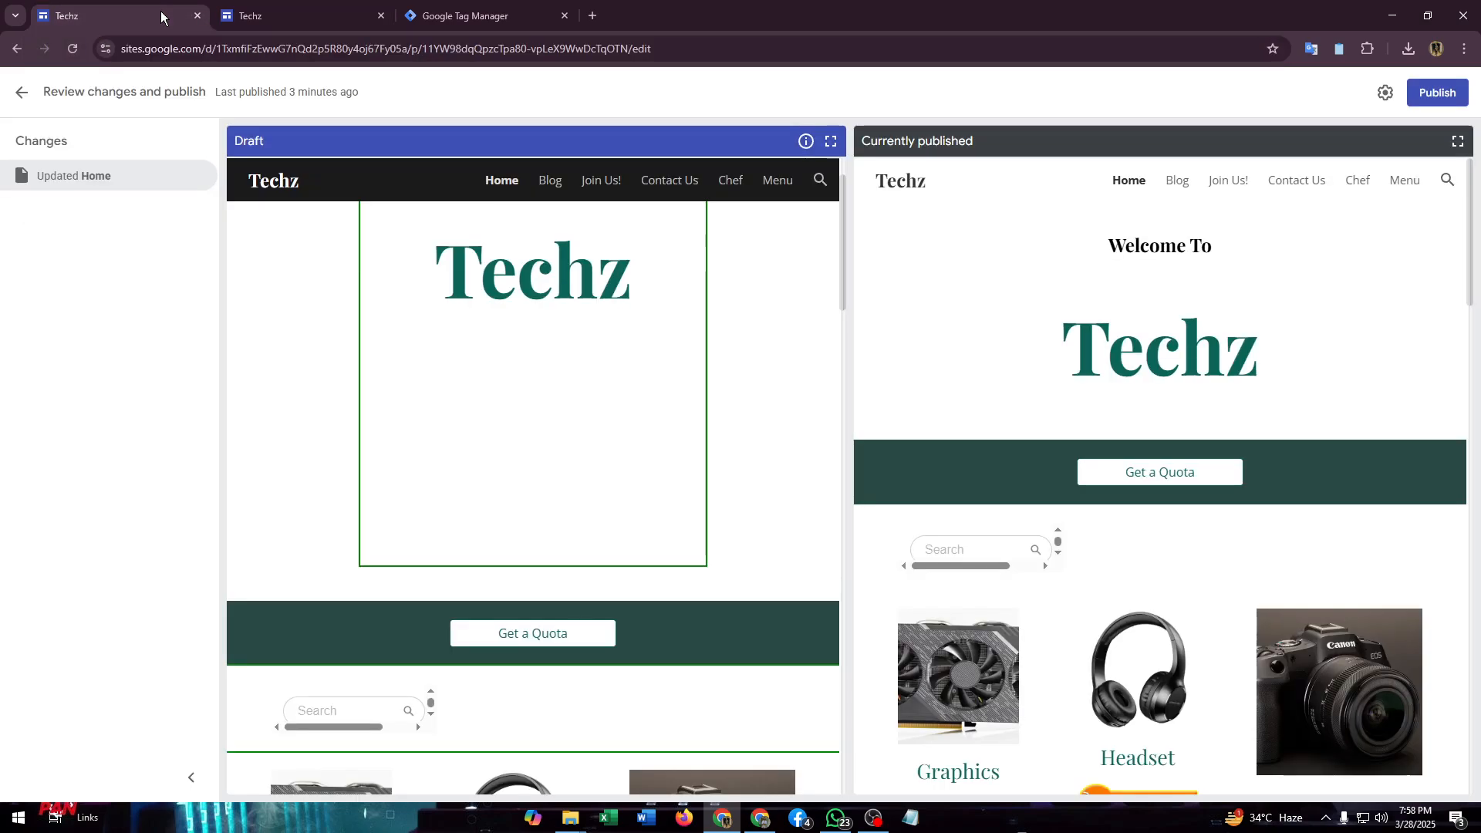
left_click(17, 90)
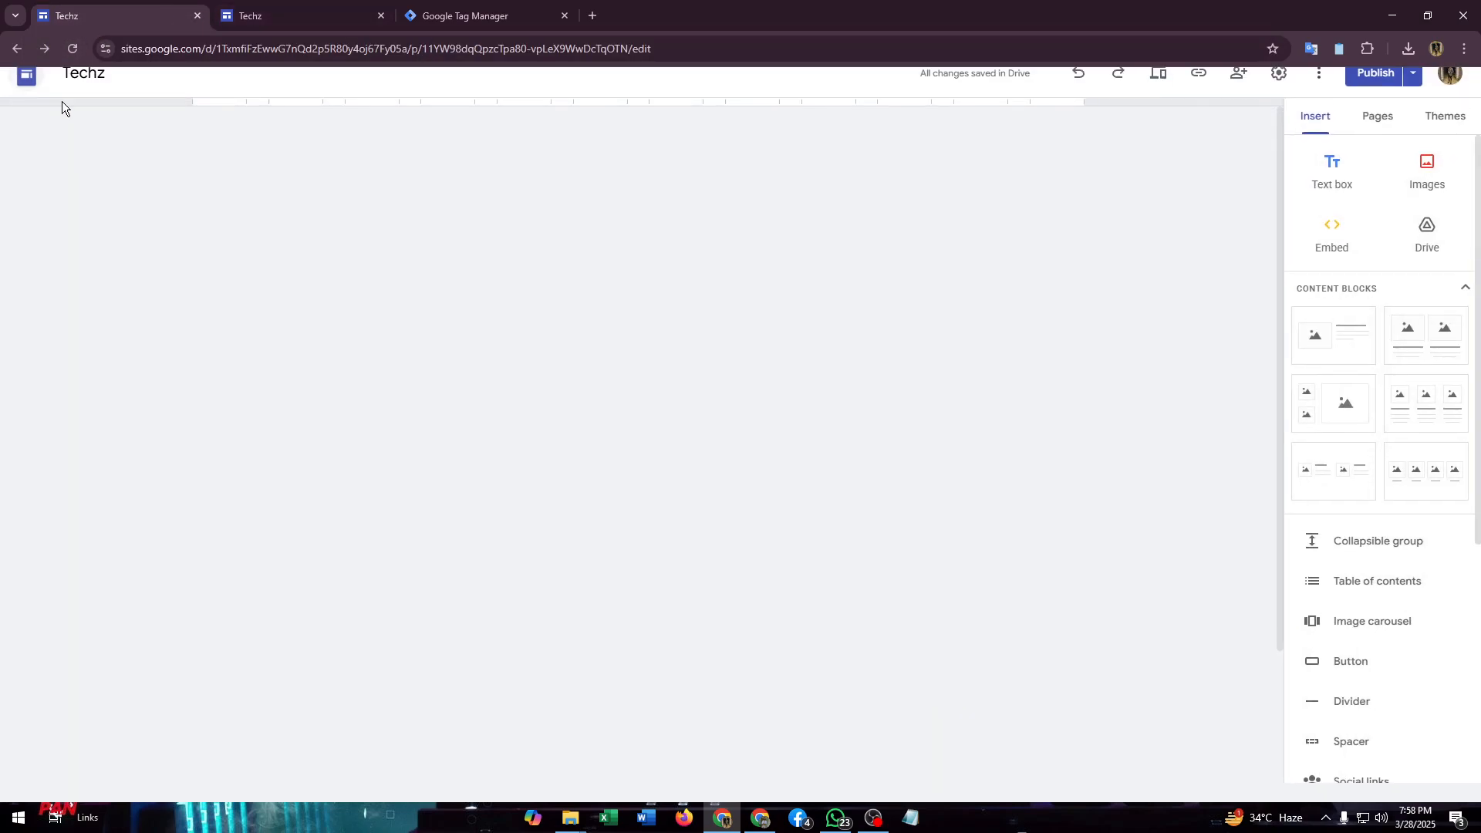
Narrow the embedded strip beneath the Techz title from its left side and change the header type to Banner
left_click(638, 331)
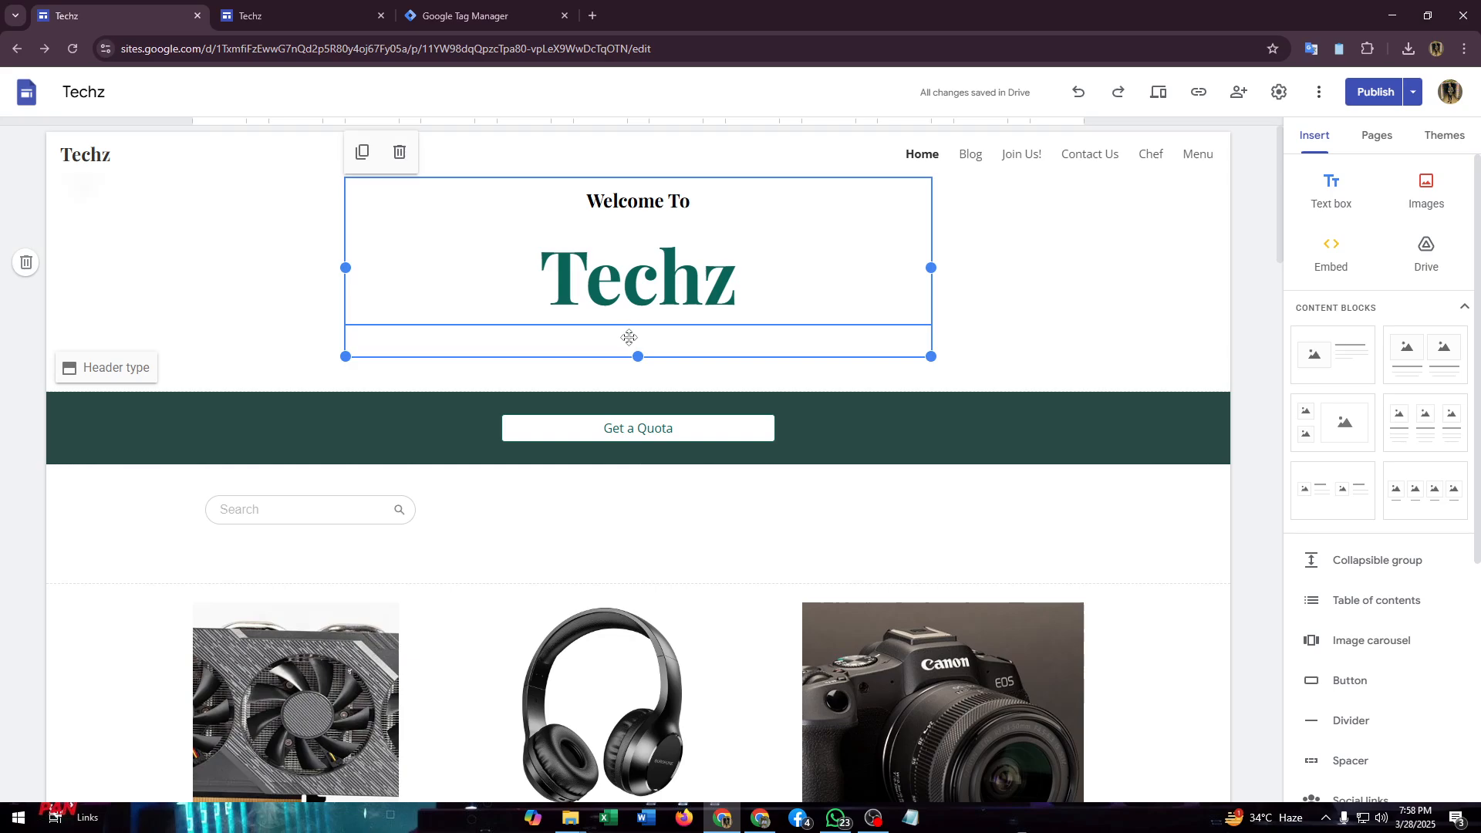
left_click(627, 338)
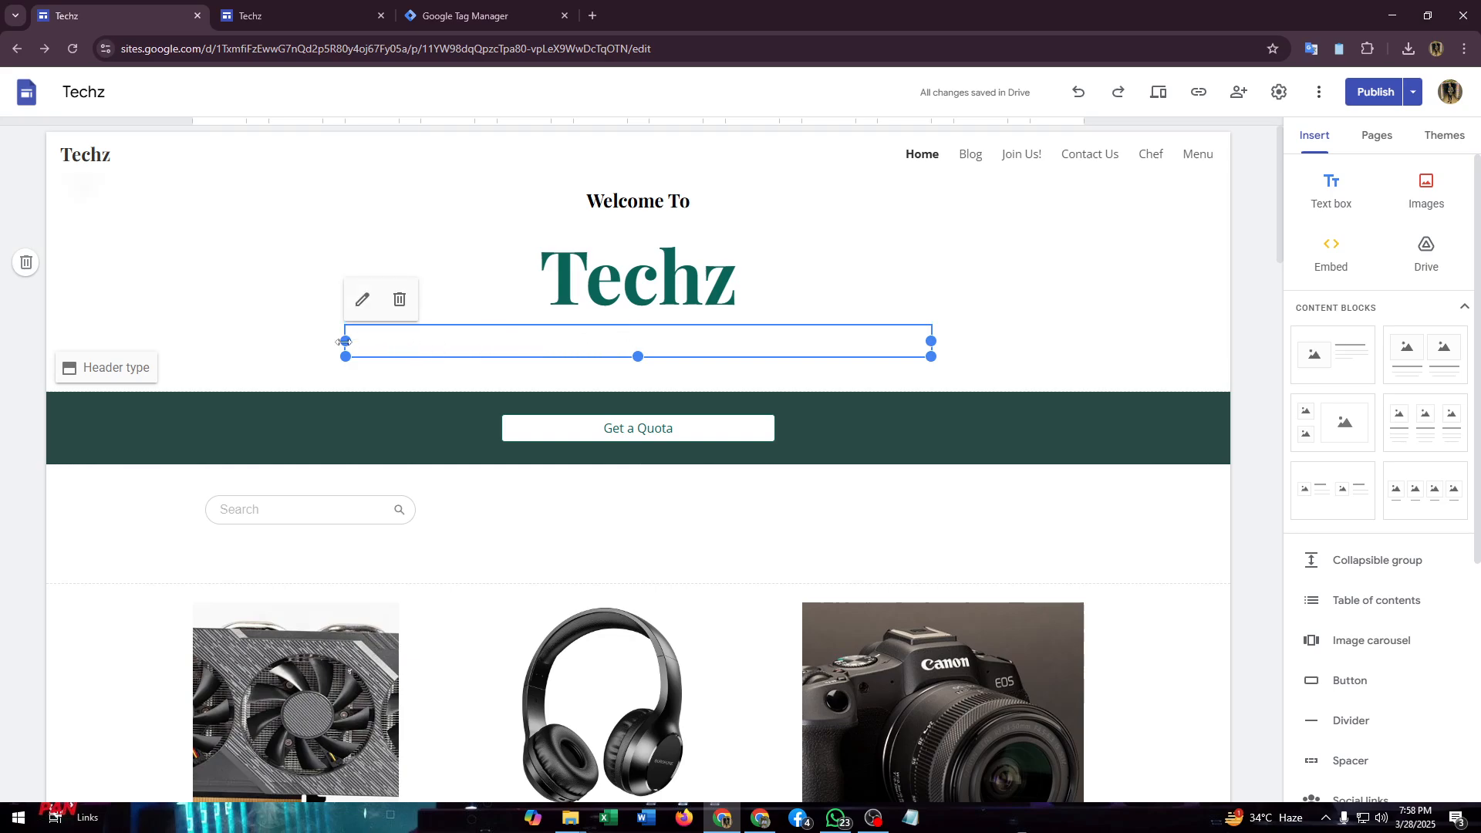
left_click_drag(345, 341, 416, 279)
left_click(771, 321)
left_click(751, 340)
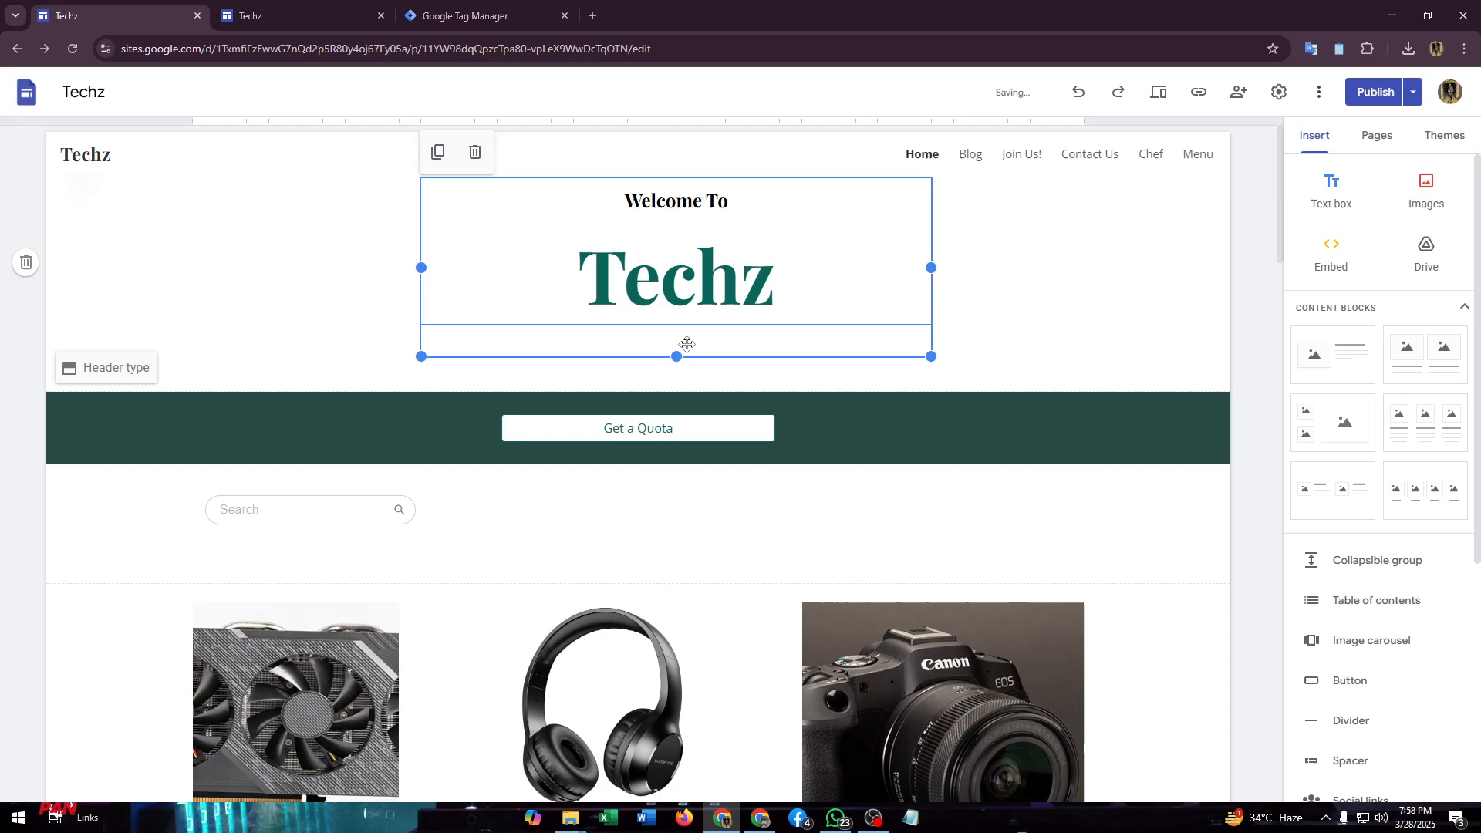
left_click(123, 367)
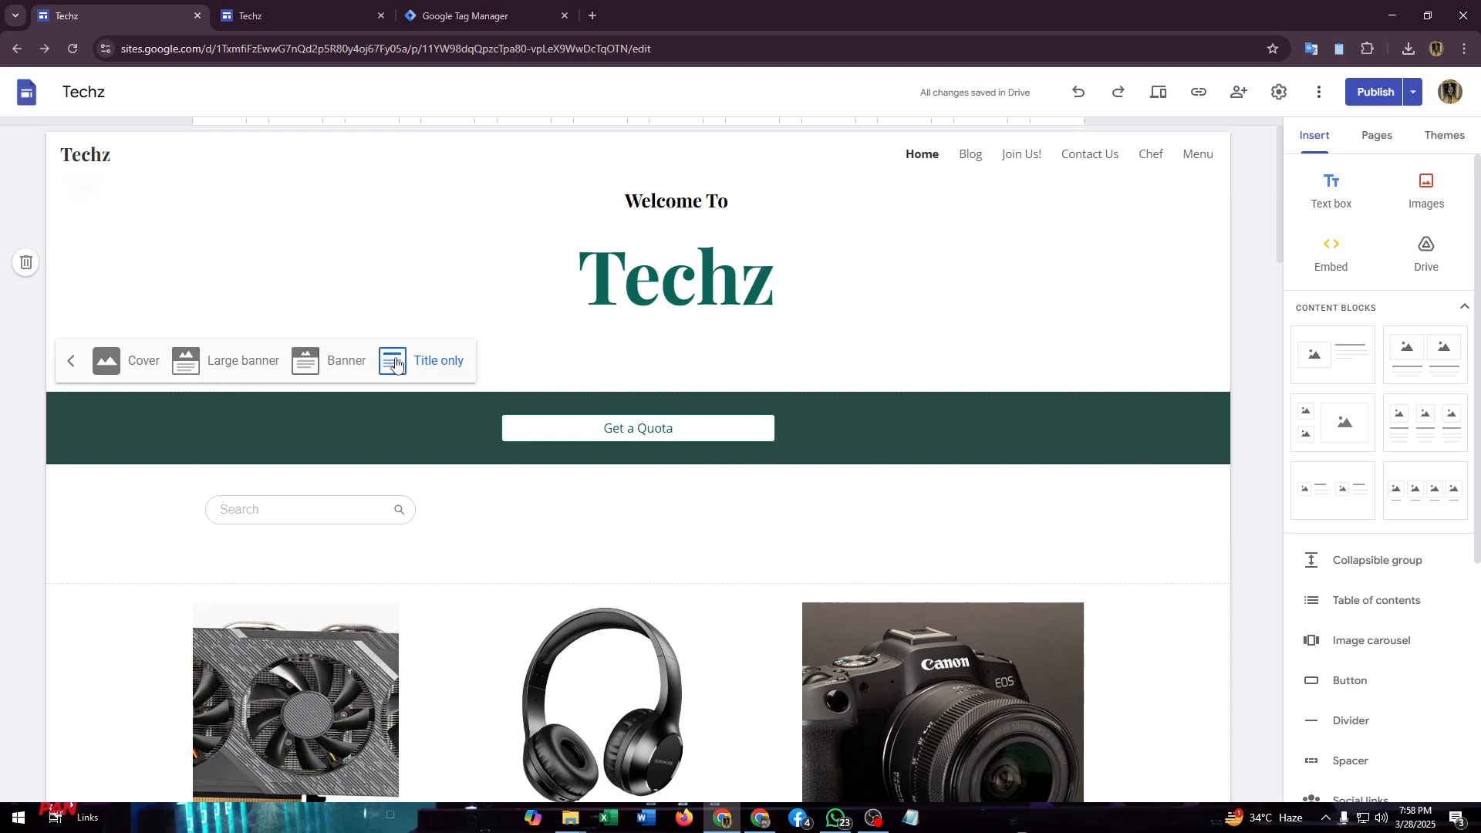
left_click(353, 363)
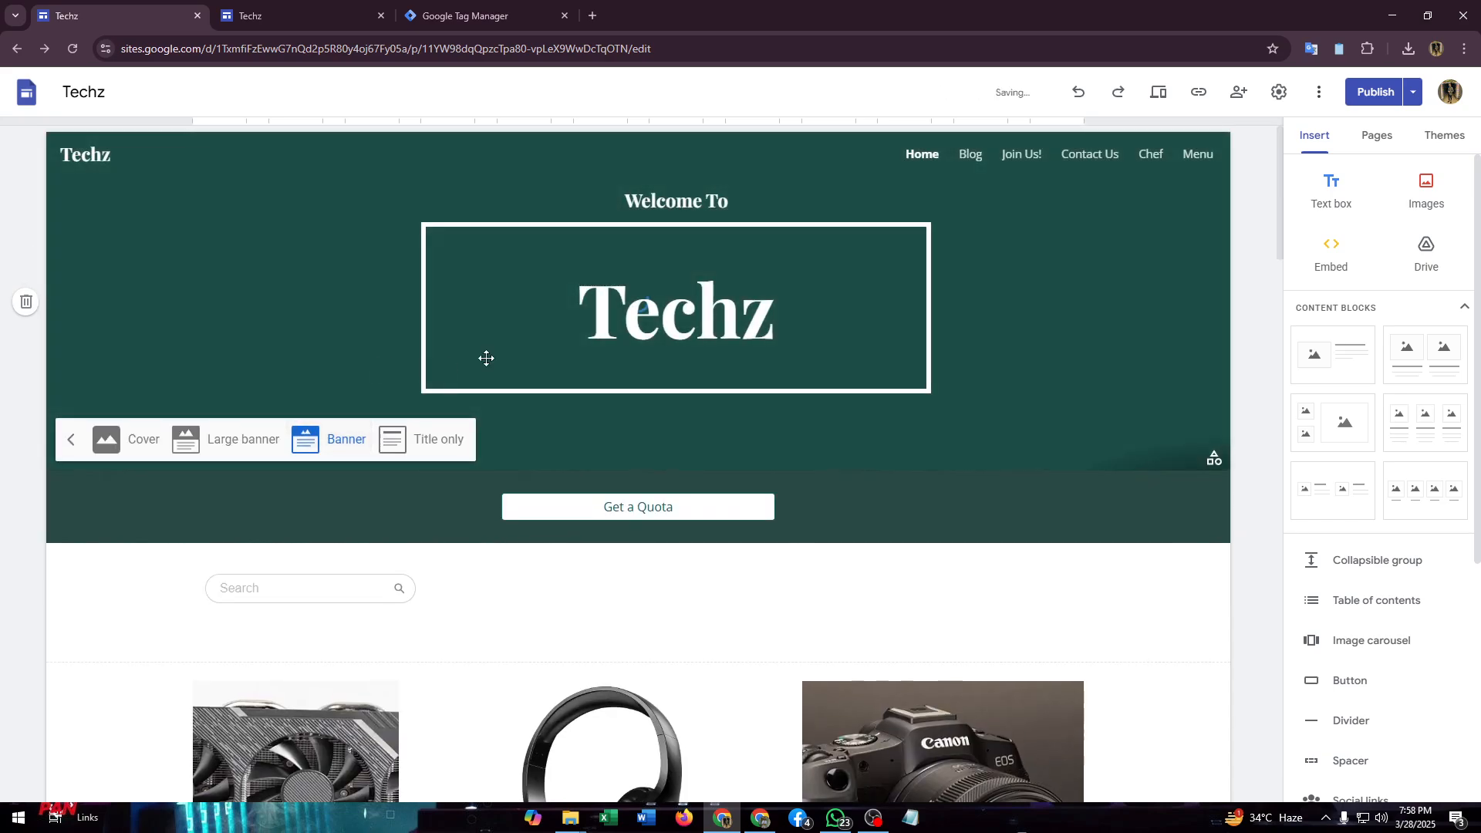
Reopen the snippet embed beneath the Techz title in the header and save its code again
left_click(644, 408)
left_click(662, 409)
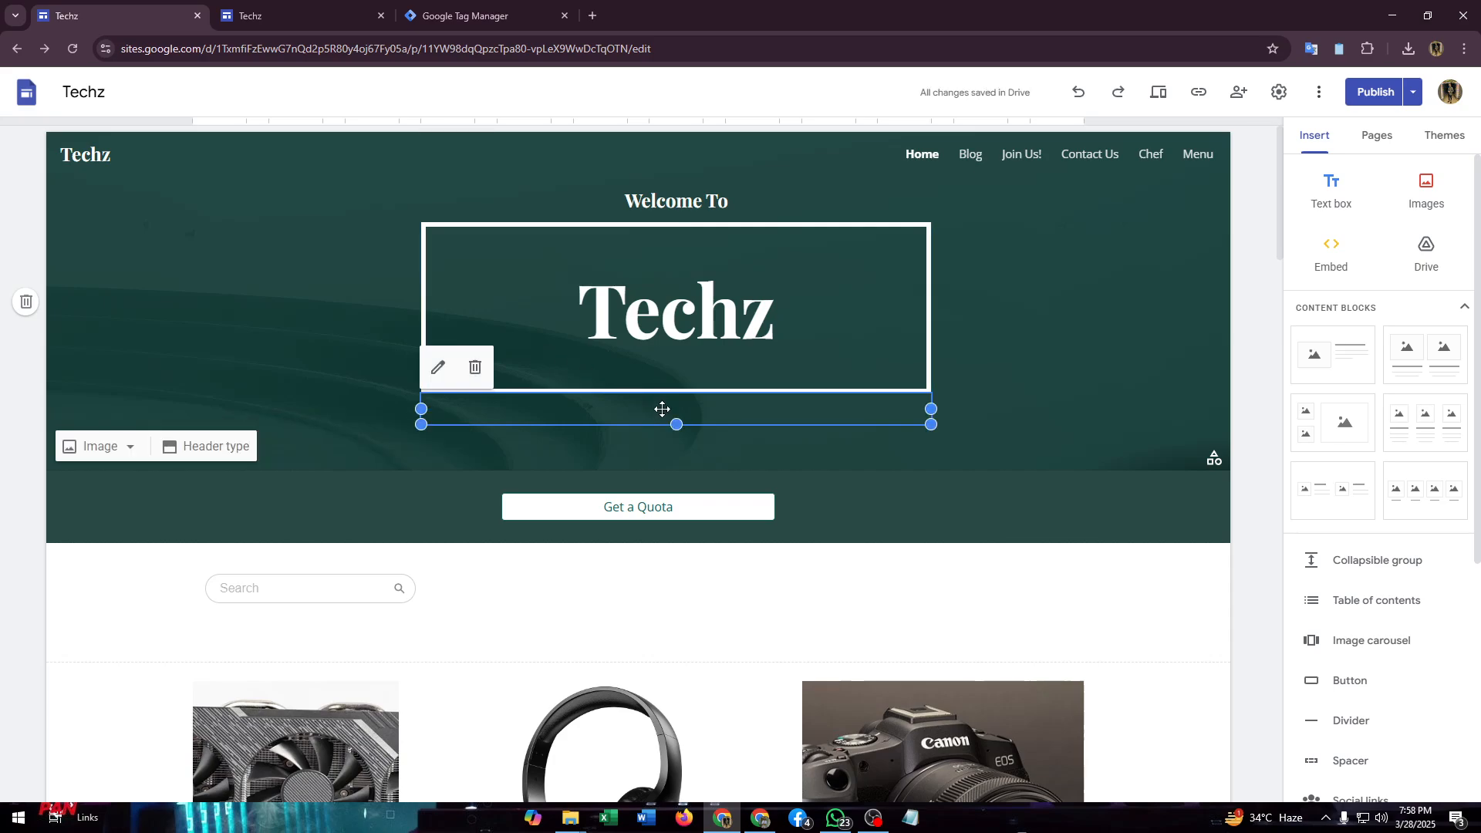
double_click(662, 408)
left_click(912, 519)
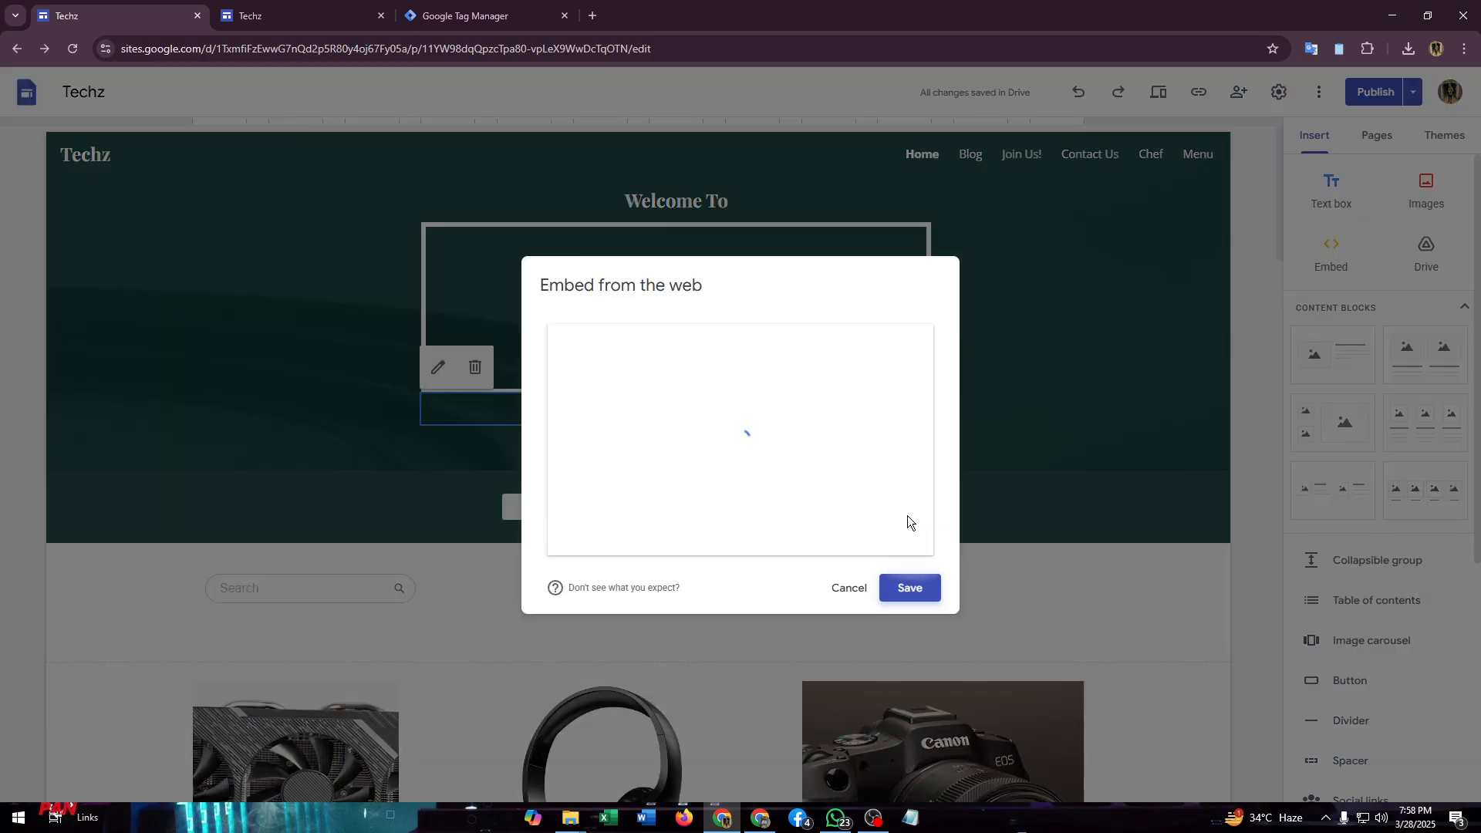
left_click(907, 584)
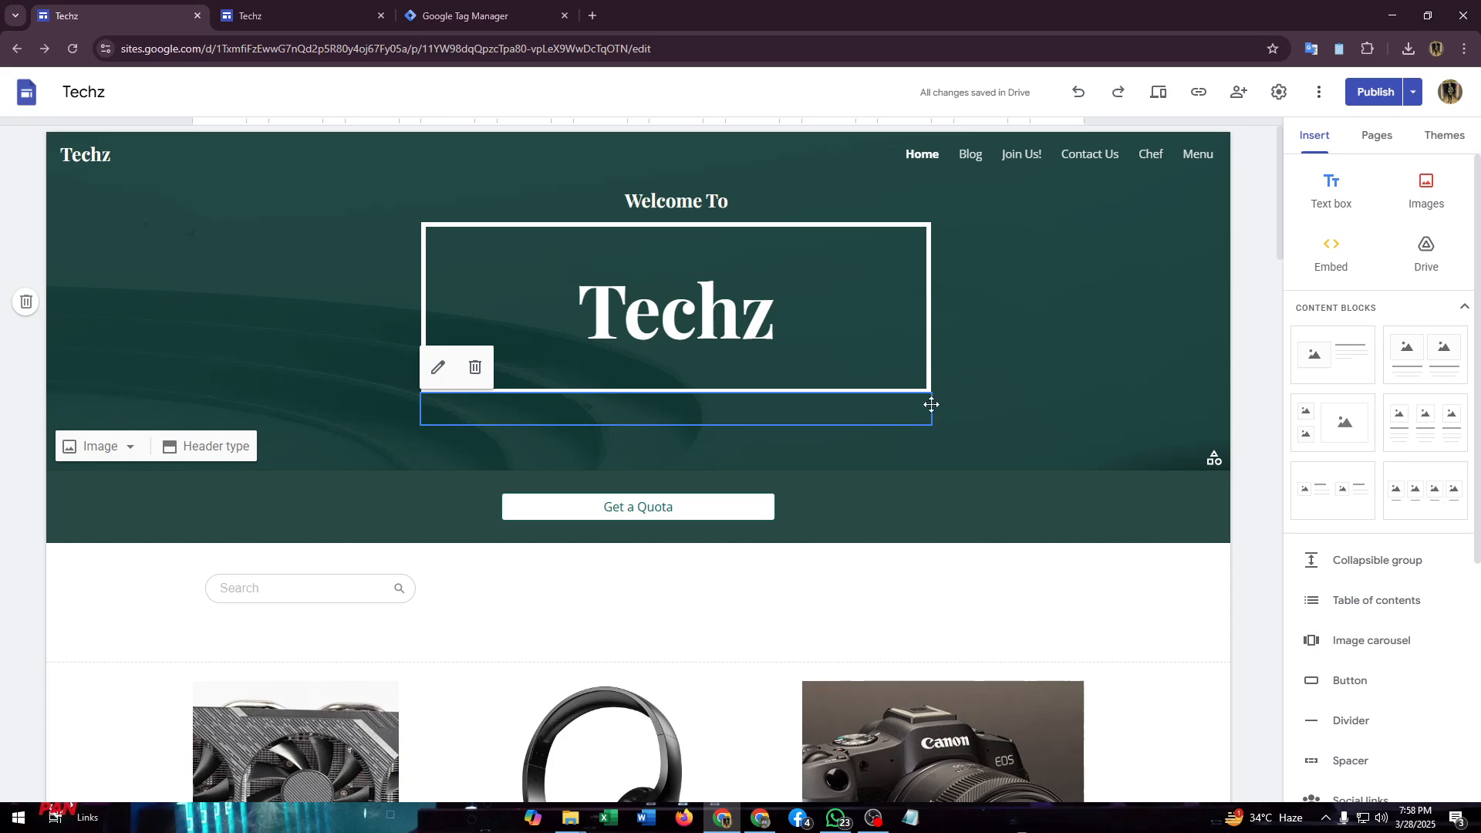
left_click_drag(932, 405, 774, 357)
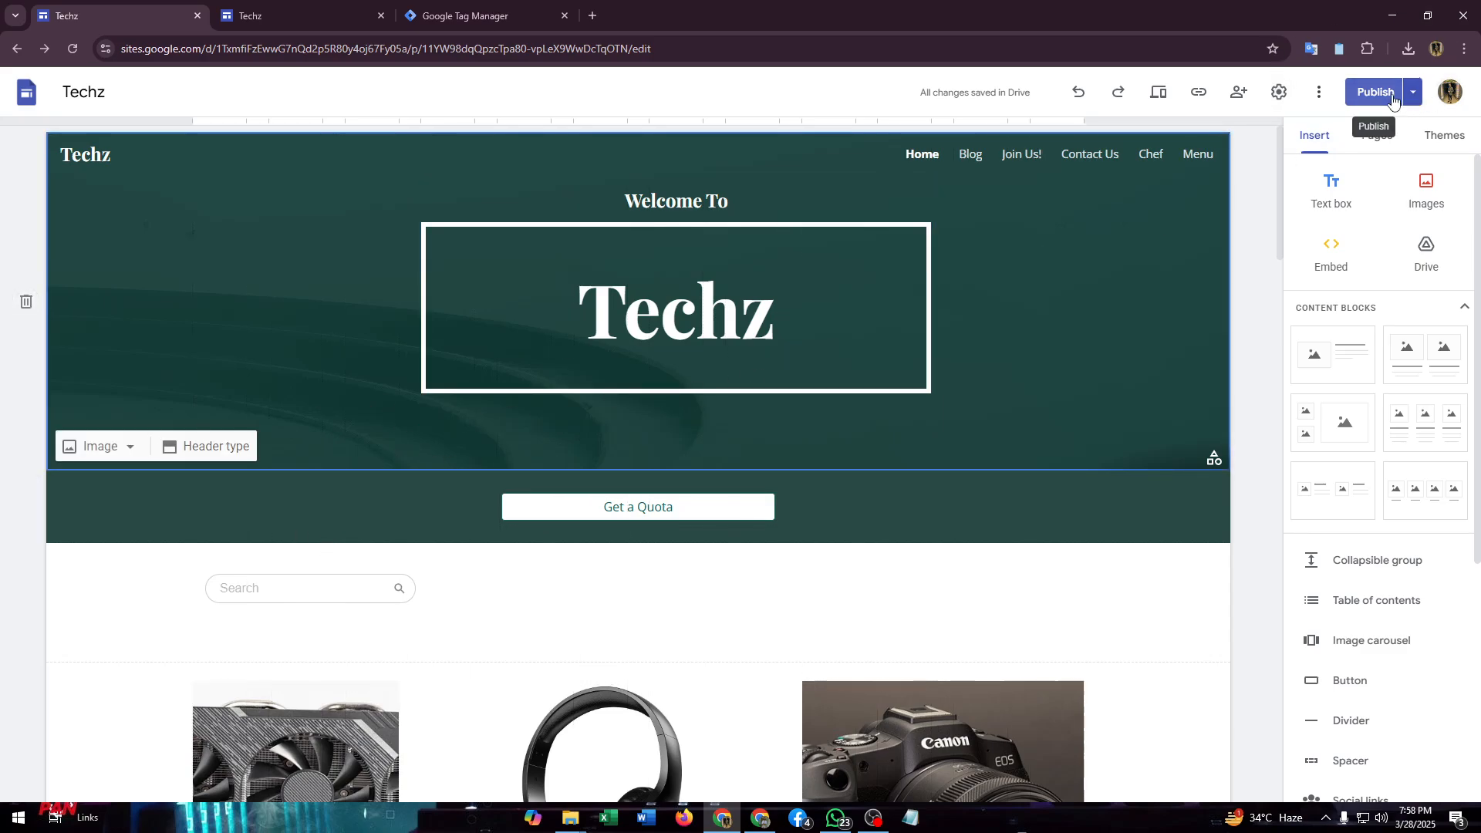
Review and publish the updated Techz home page
left_click(1387, 93)
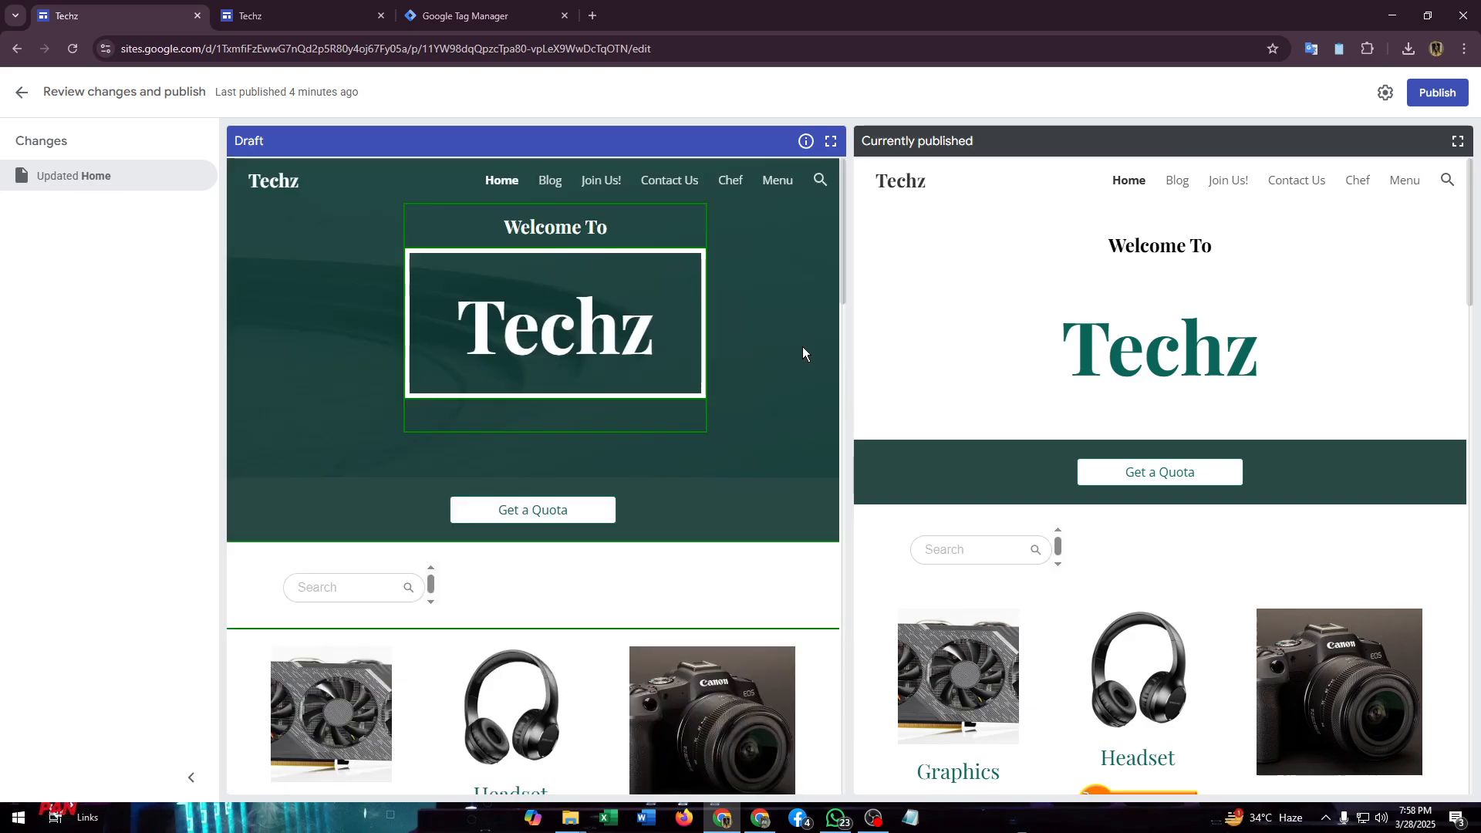
left_click(1431, 93)
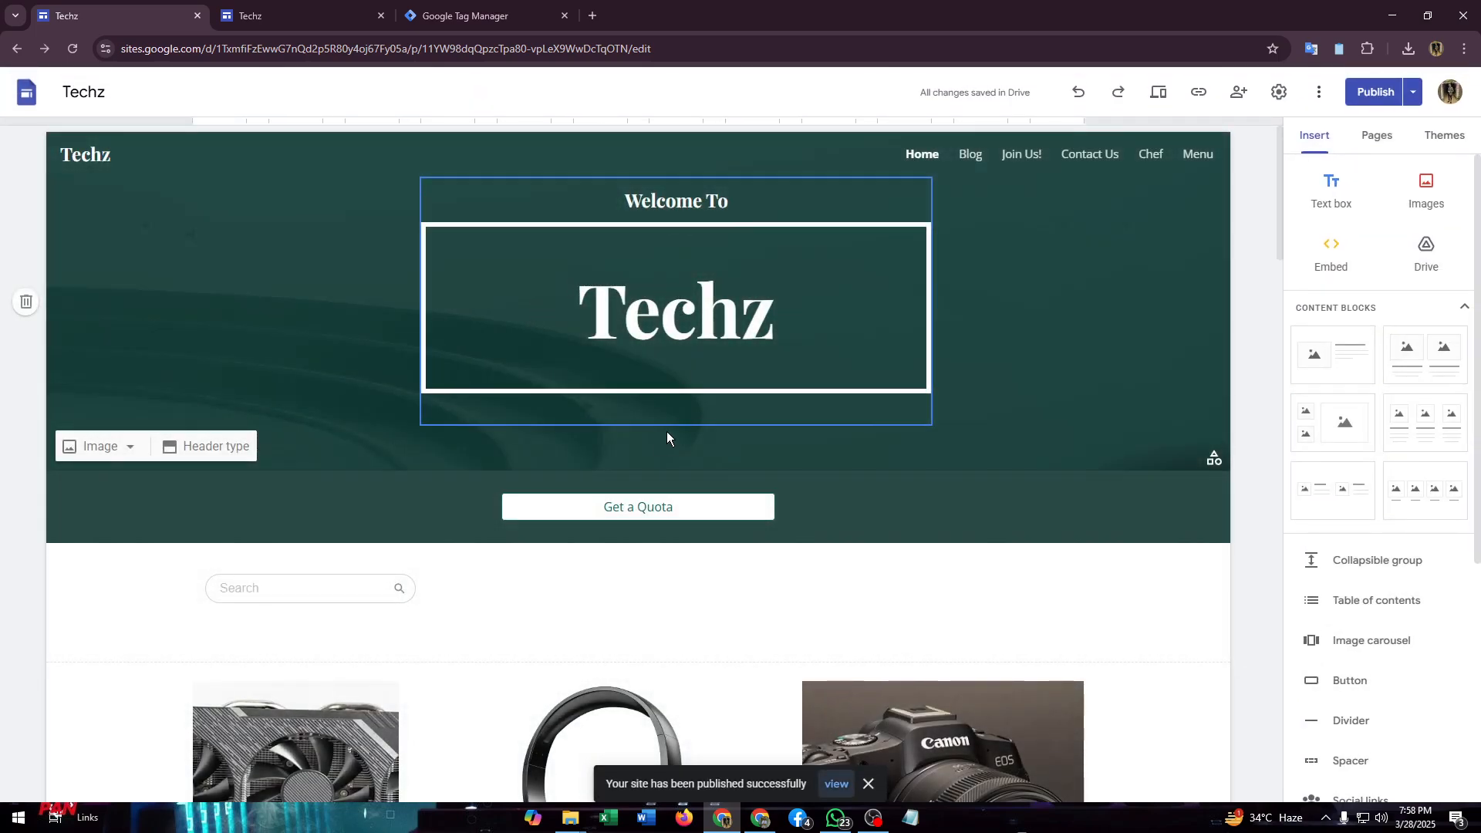
scroll(655, 410, "down", 12)
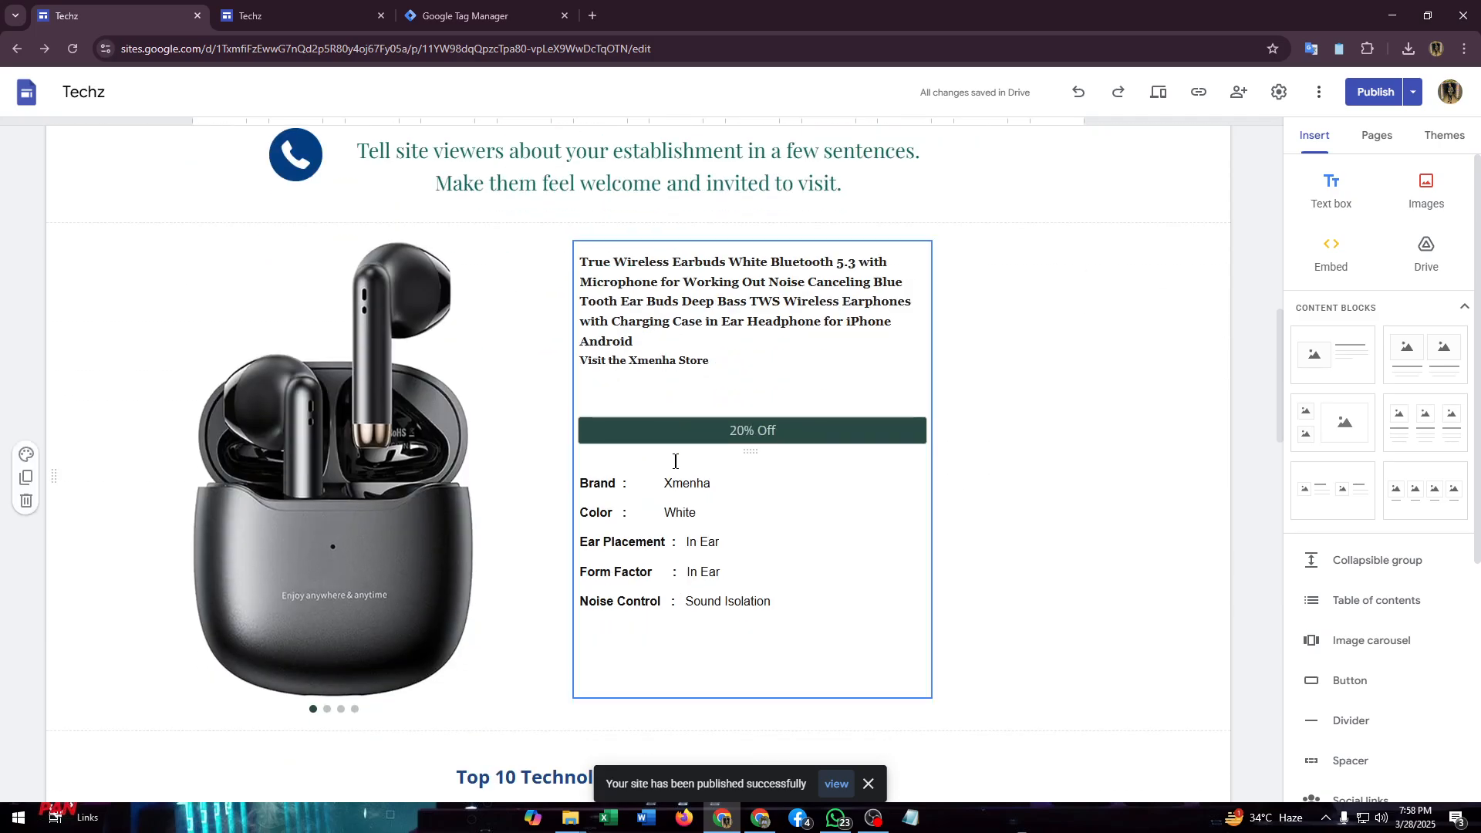
scroll(675, 461, "up", 5)
Activate the website test field in Google Tag Manager's installation dialog and check the Techz site editor for unpublished changes
left_click(463, 16)
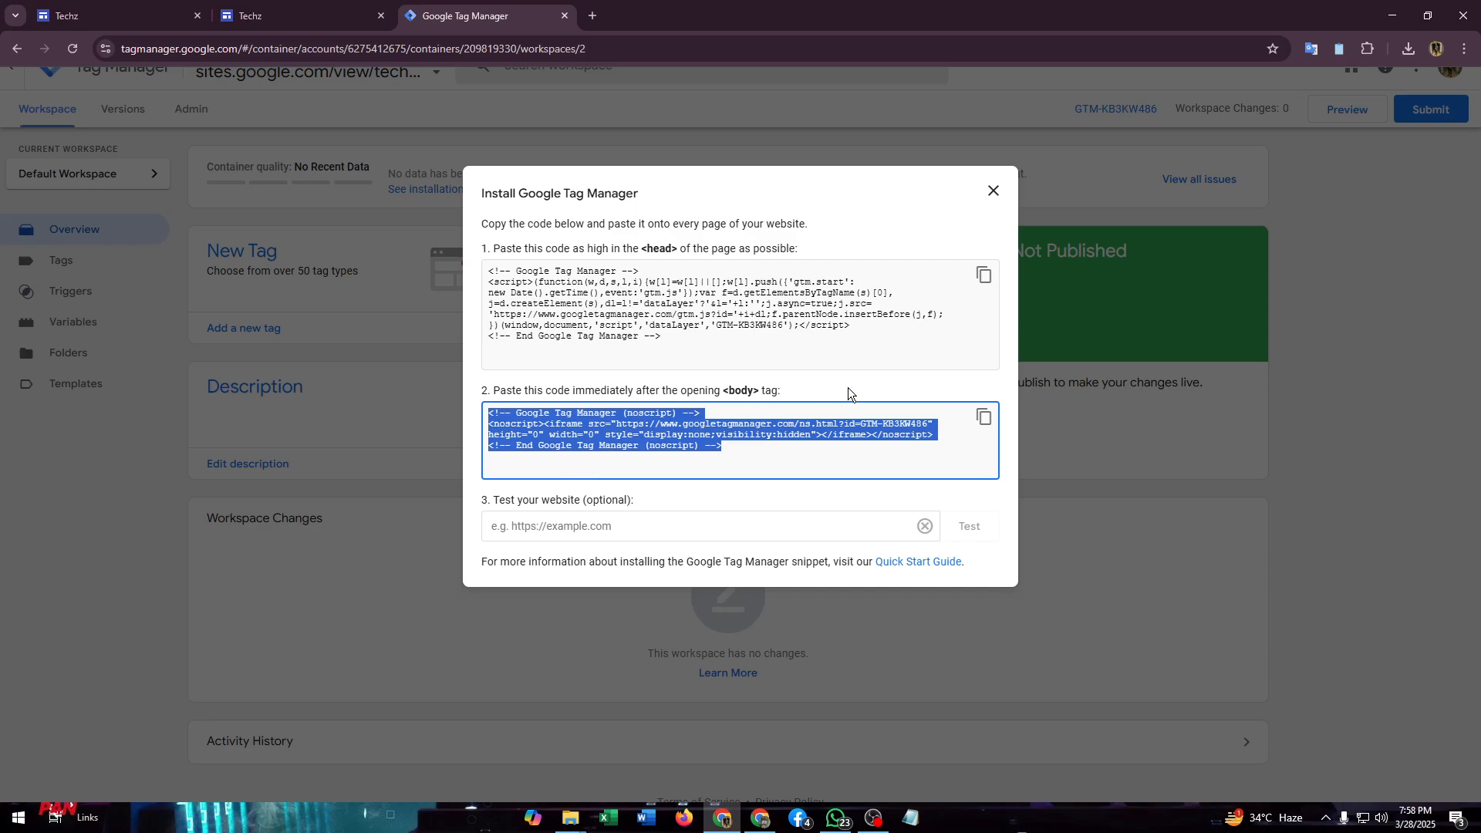
left_click(560, 524)
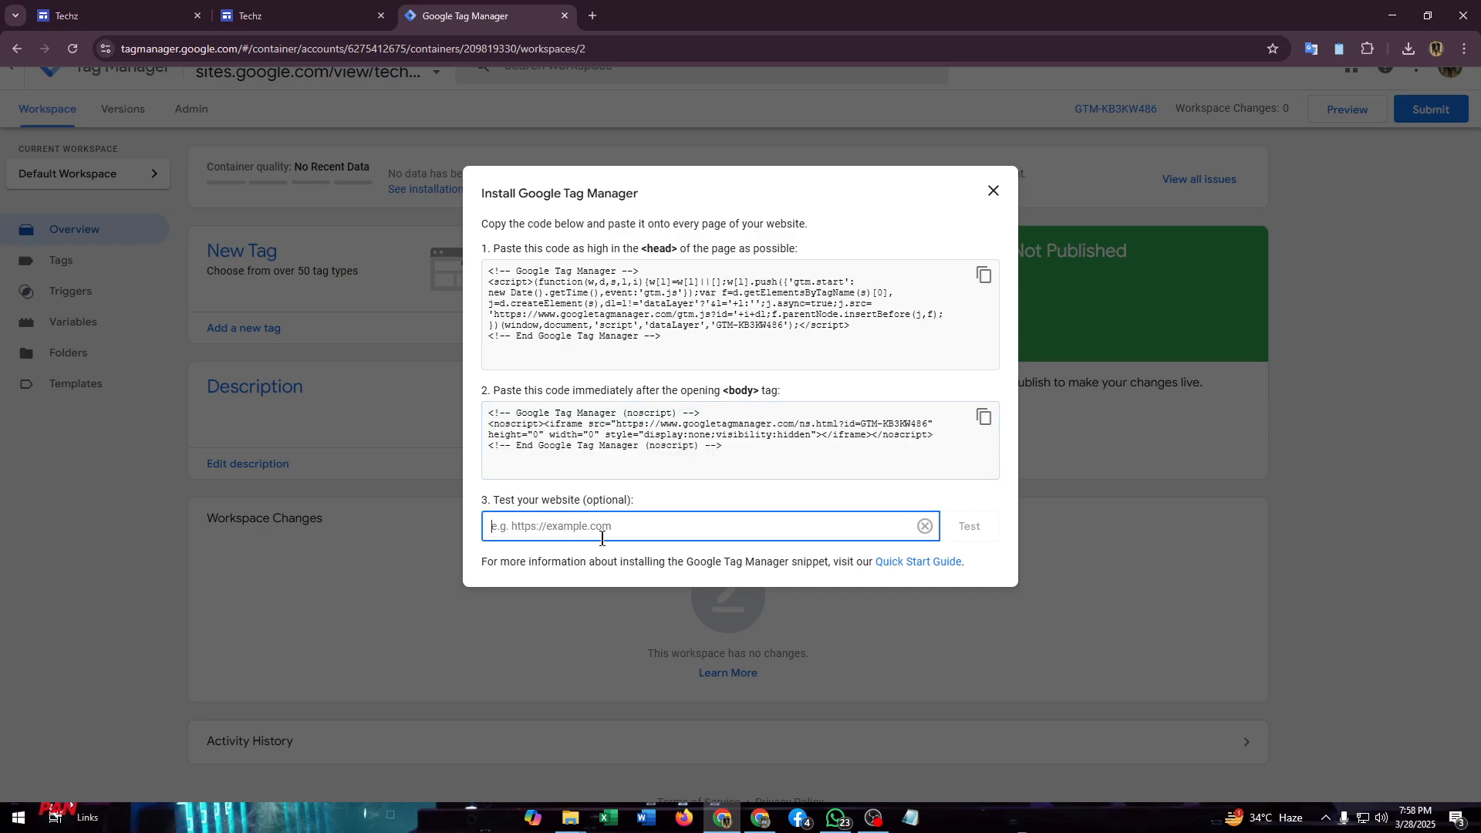
left_click(141, 11)
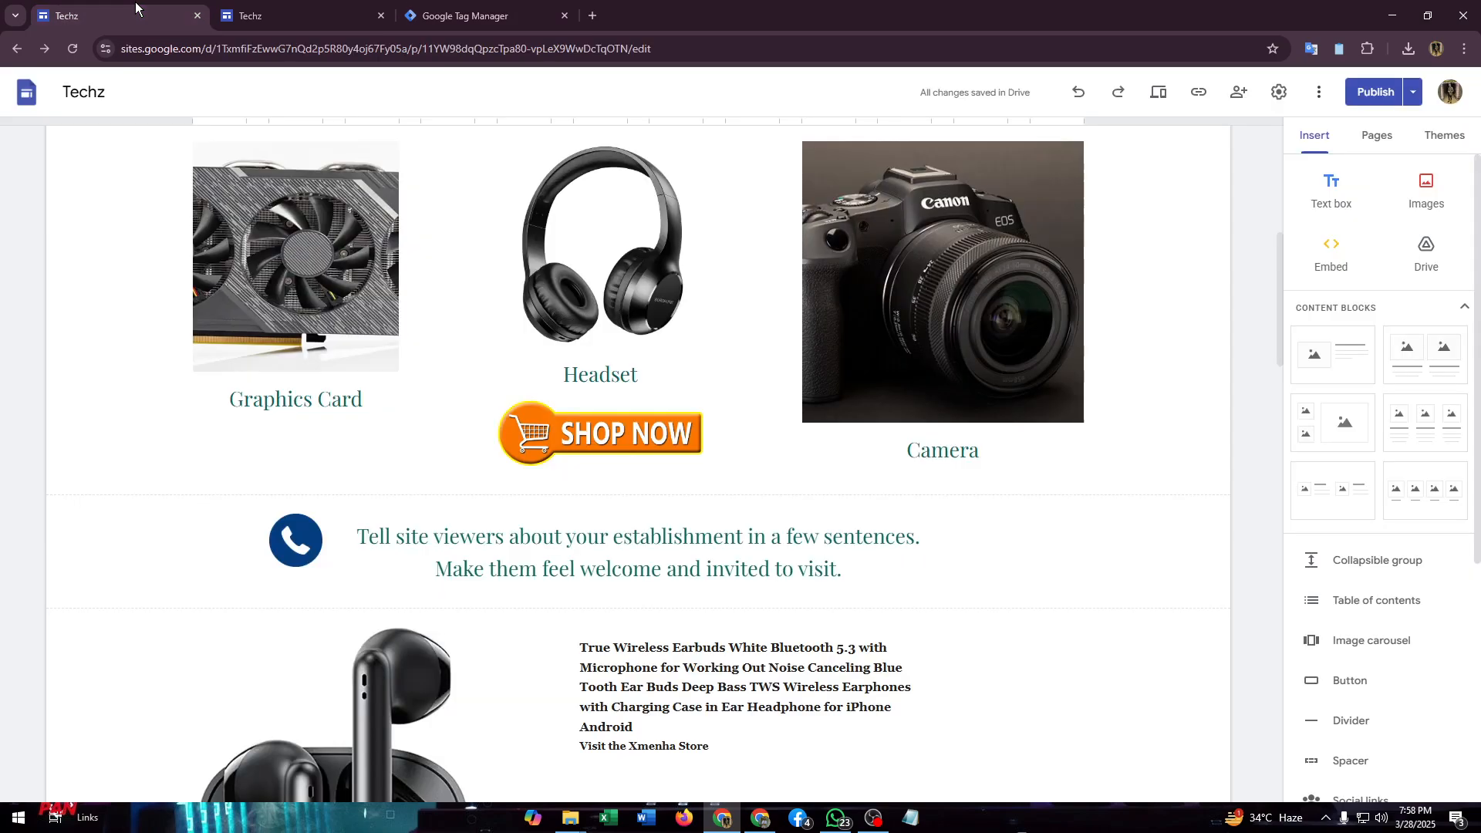
left_click(1358, 94)
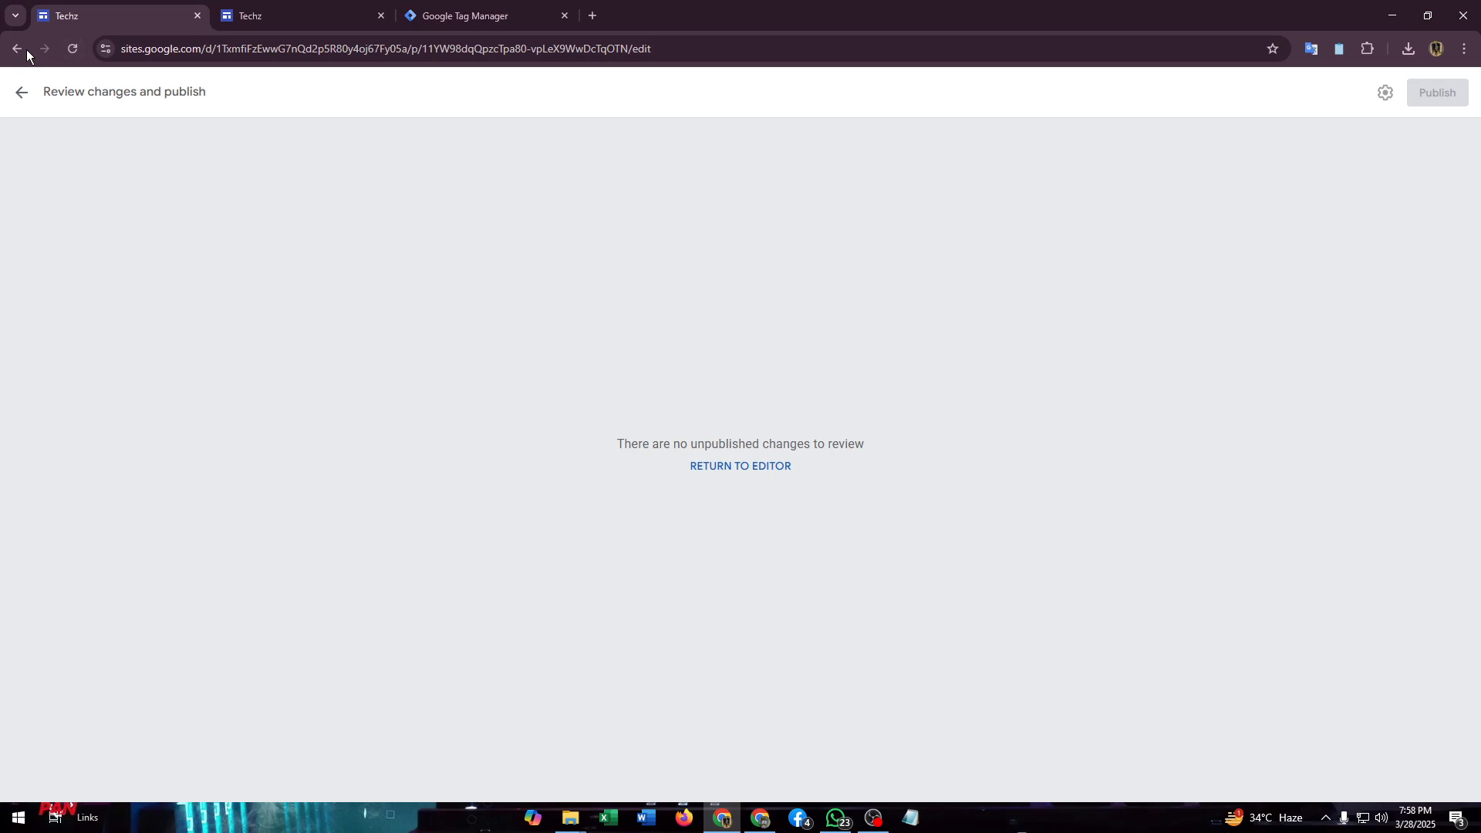
left_click(27, 50)
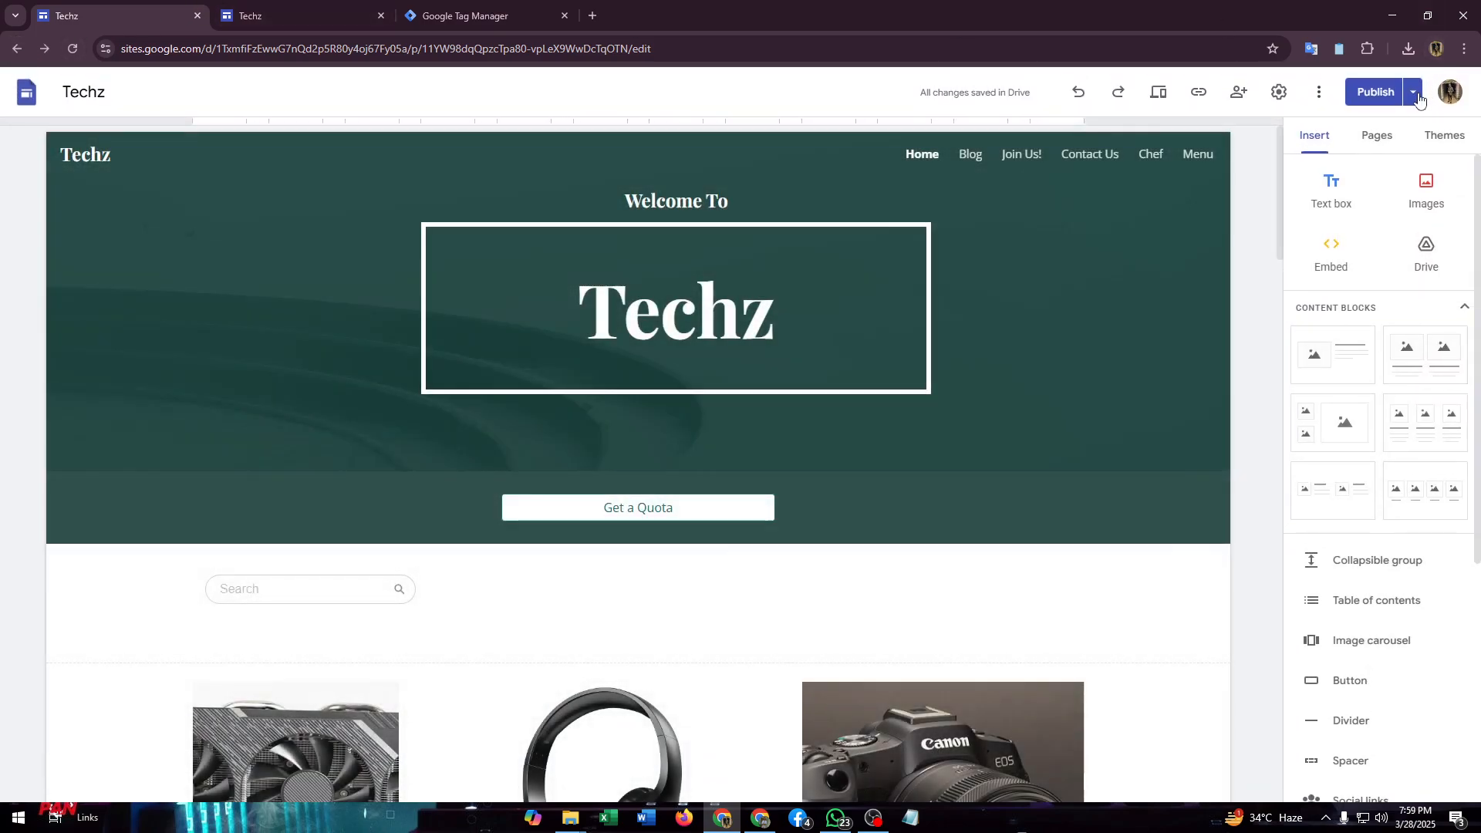
Open the published Techz site from the Google Sites editor and close the older tab showing the published site
left_click(1416, 94)
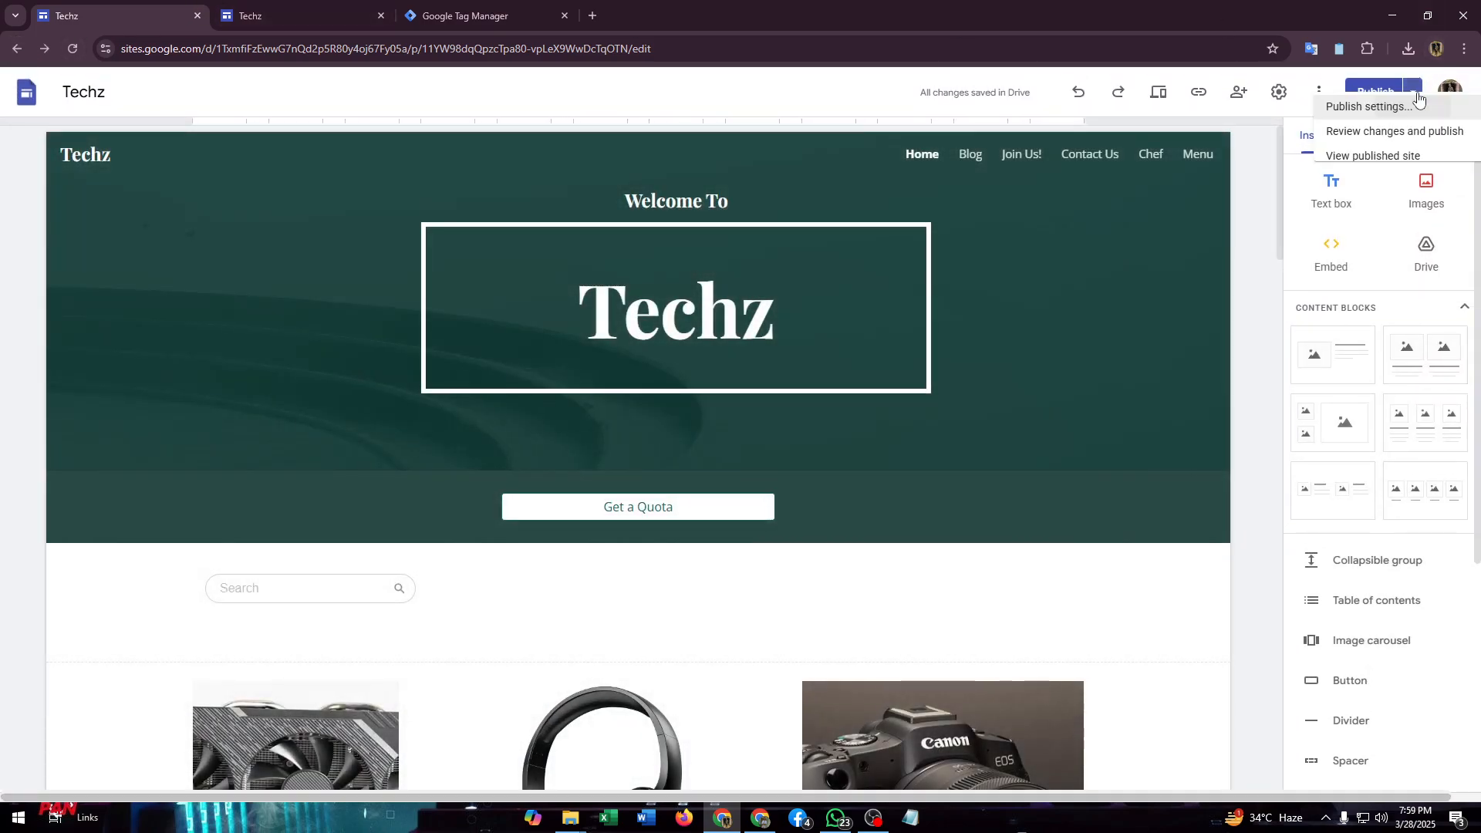
left_click(1411, 173)
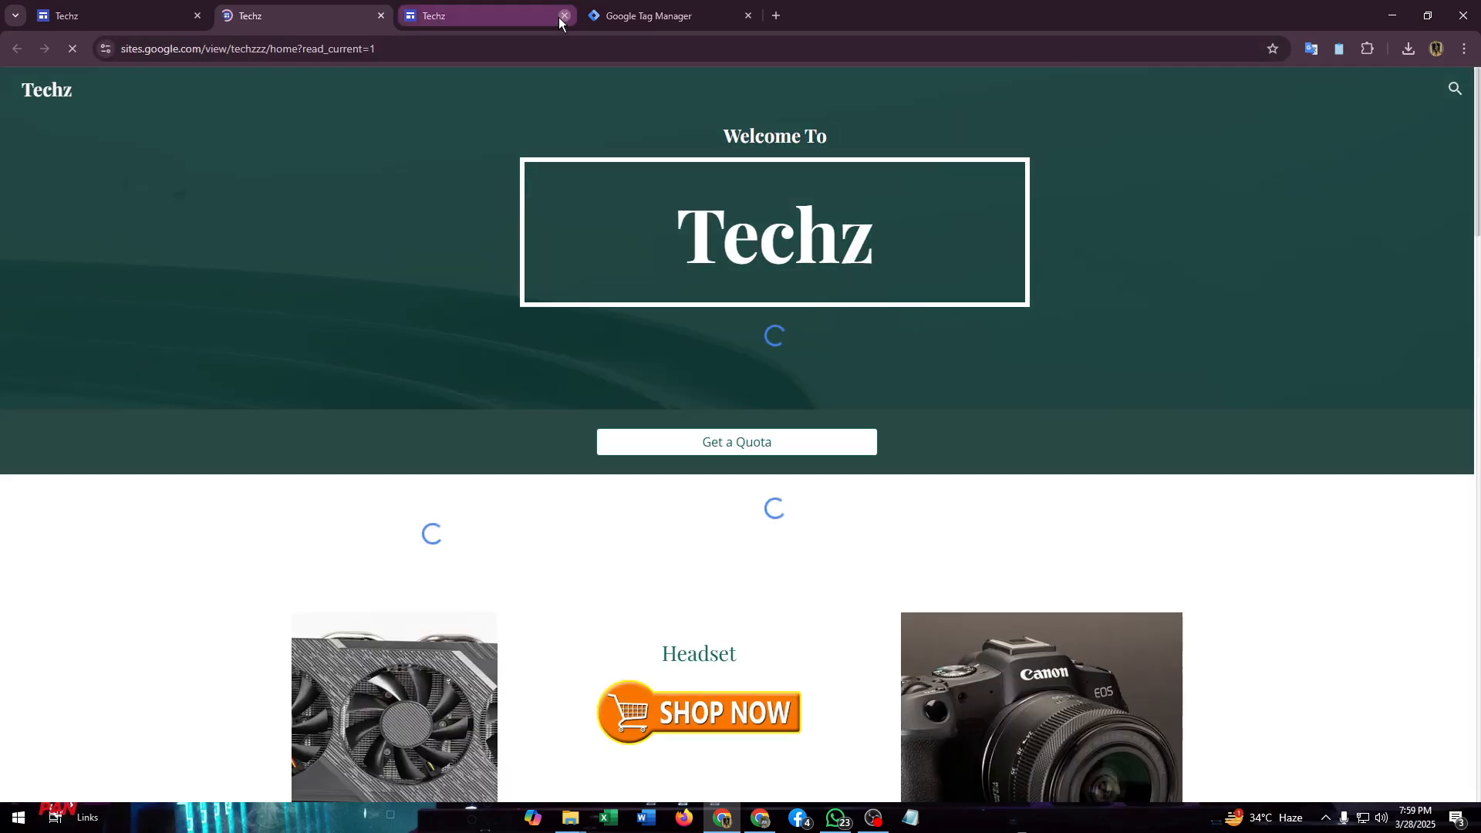
left_click(560, 16)
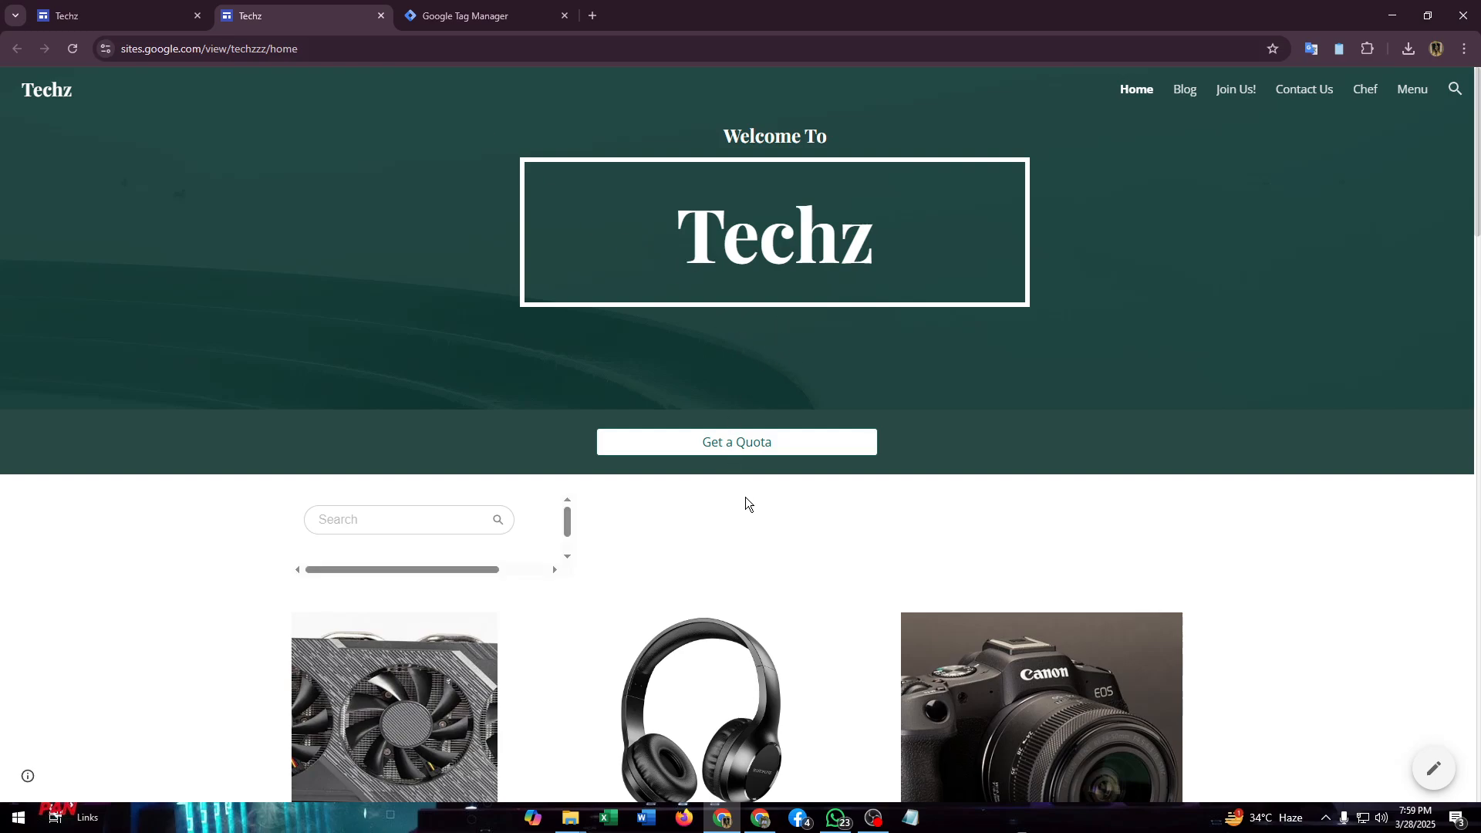
left_click(304, 43)
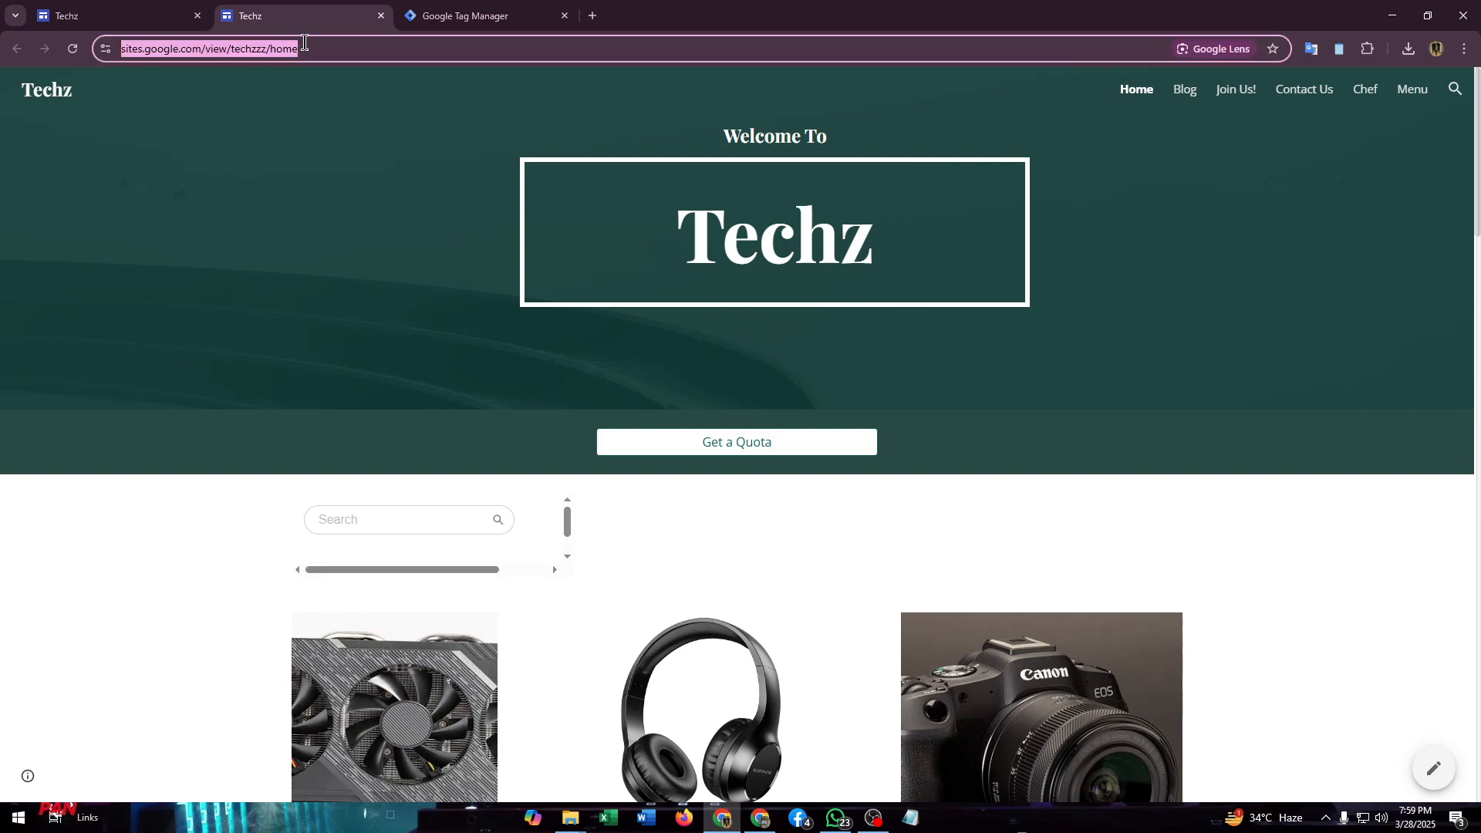
left_click(270, 48)
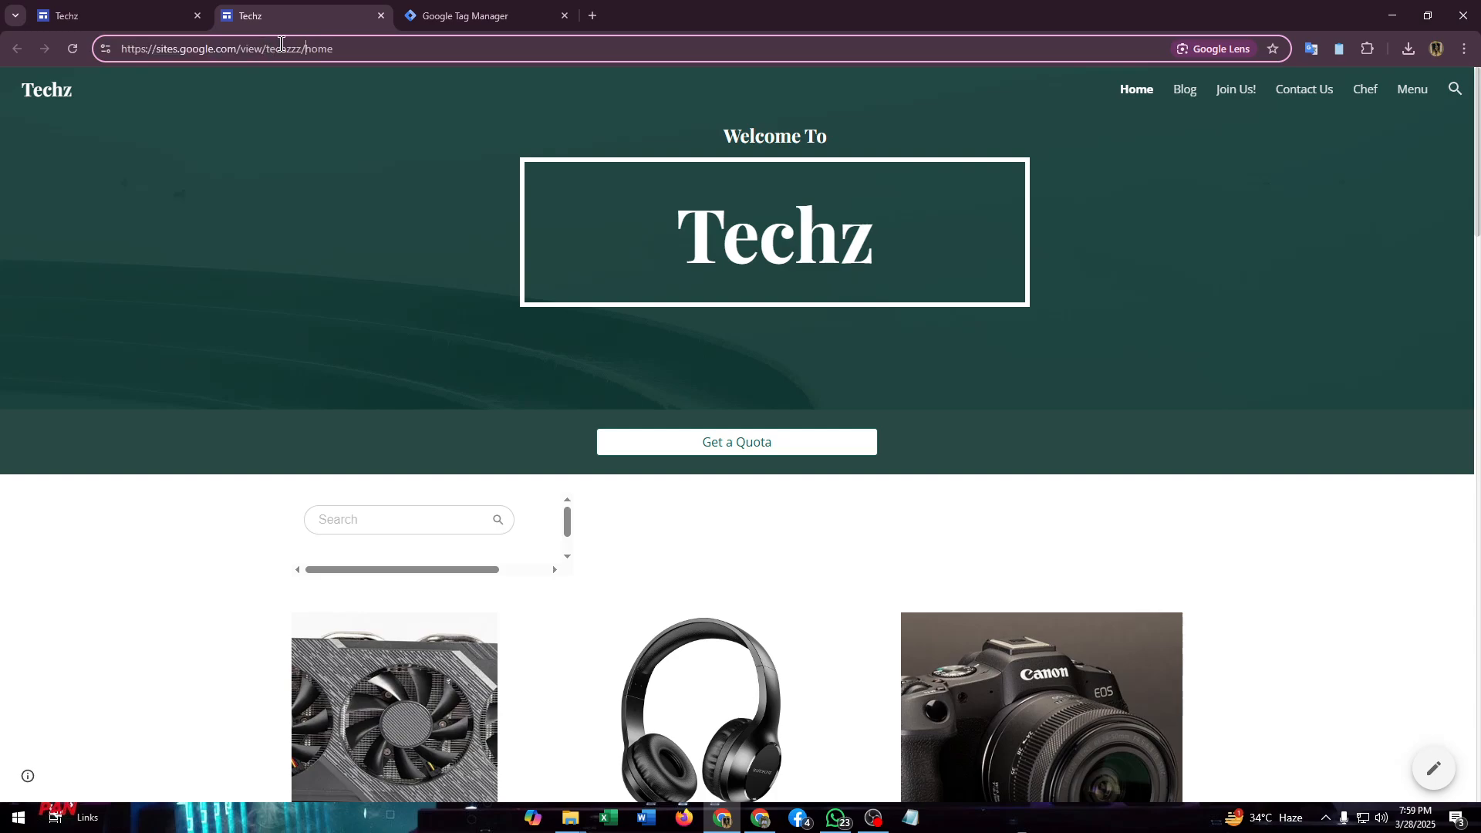
left_click_drag(299, 48, 58, 45)
key("ctrl+c")
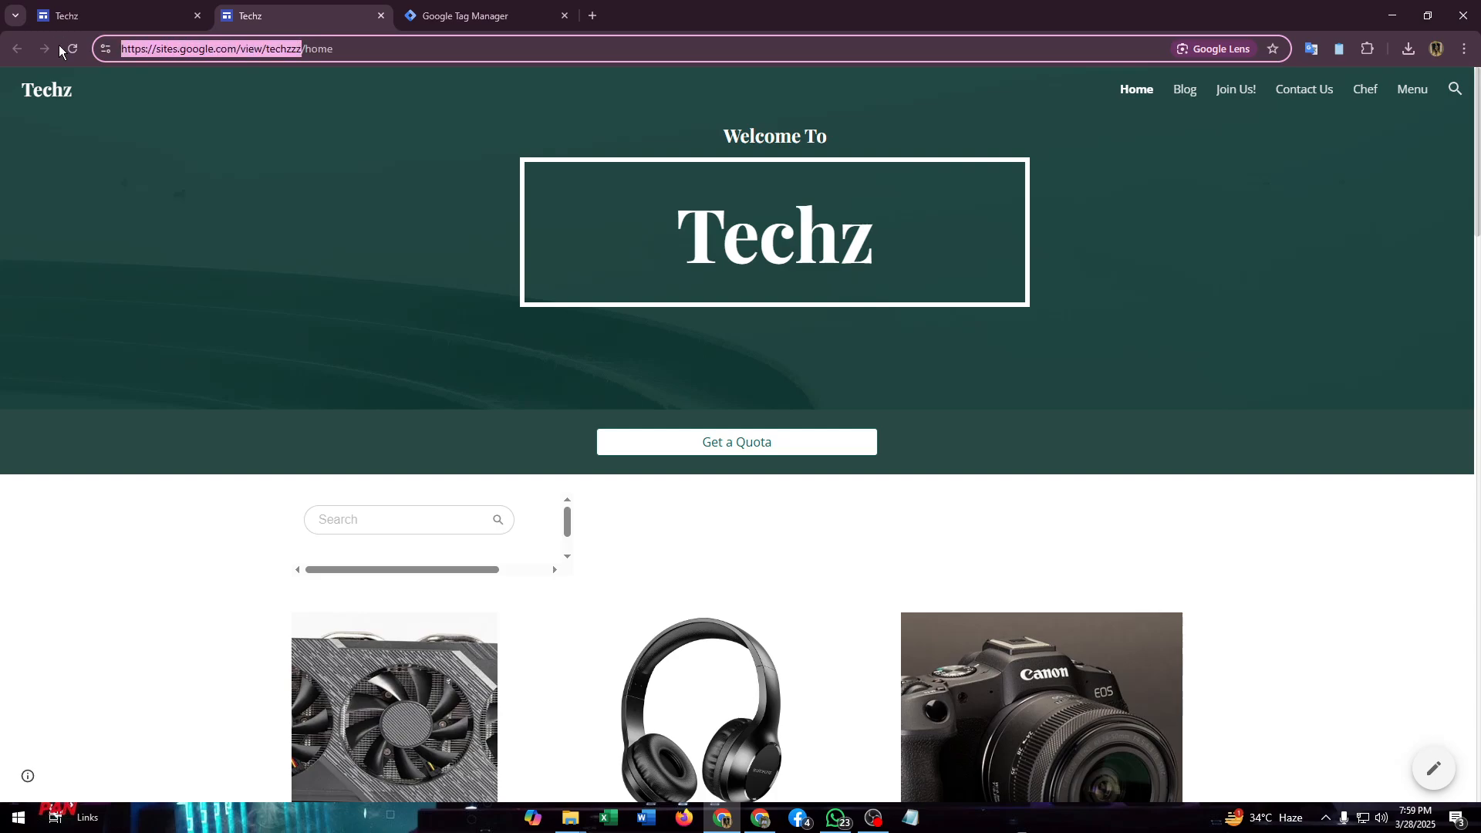
left_click(489, 9)
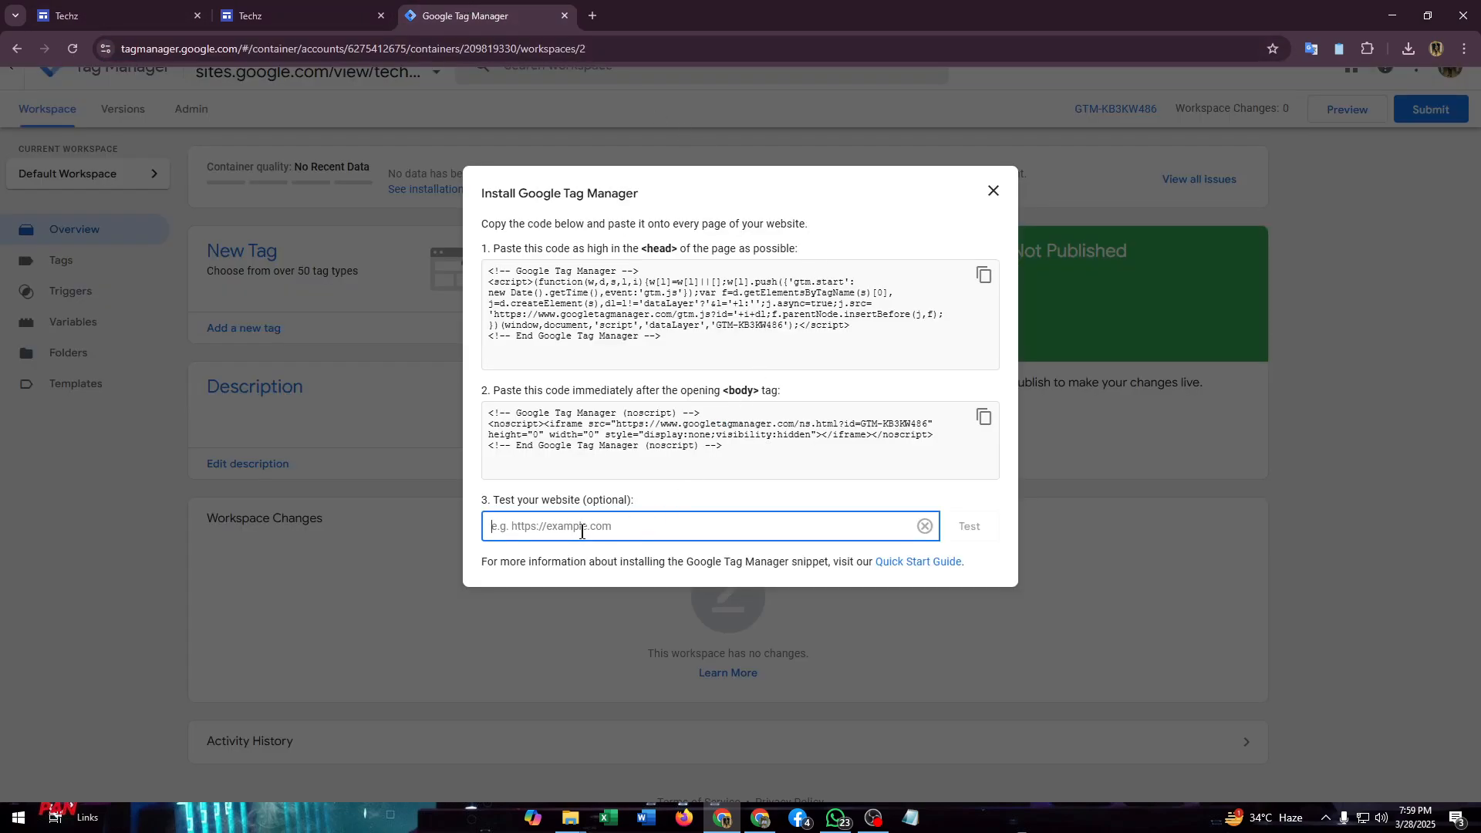
key("ctrl+v")
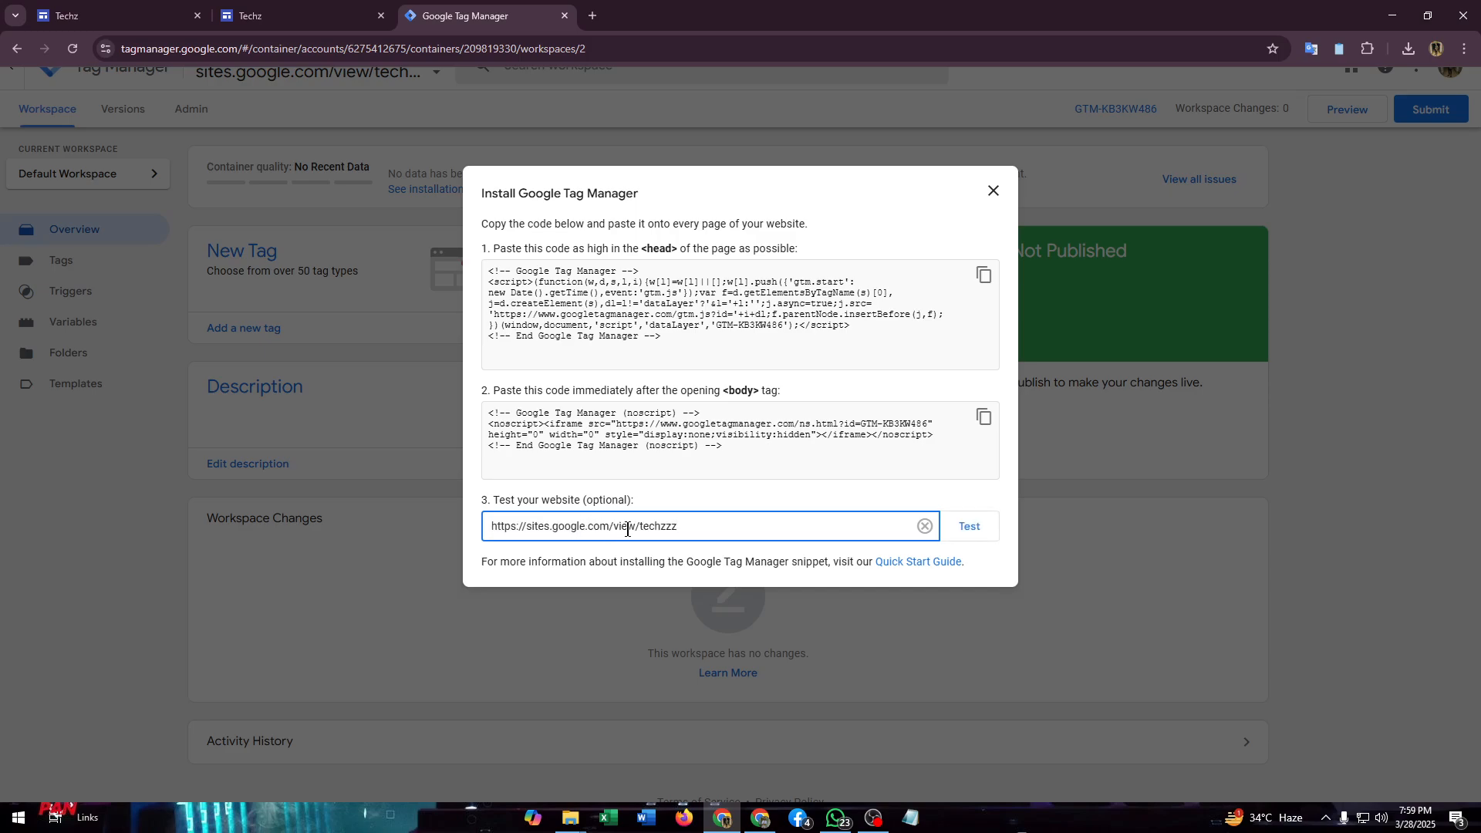
left_click(955, 527)
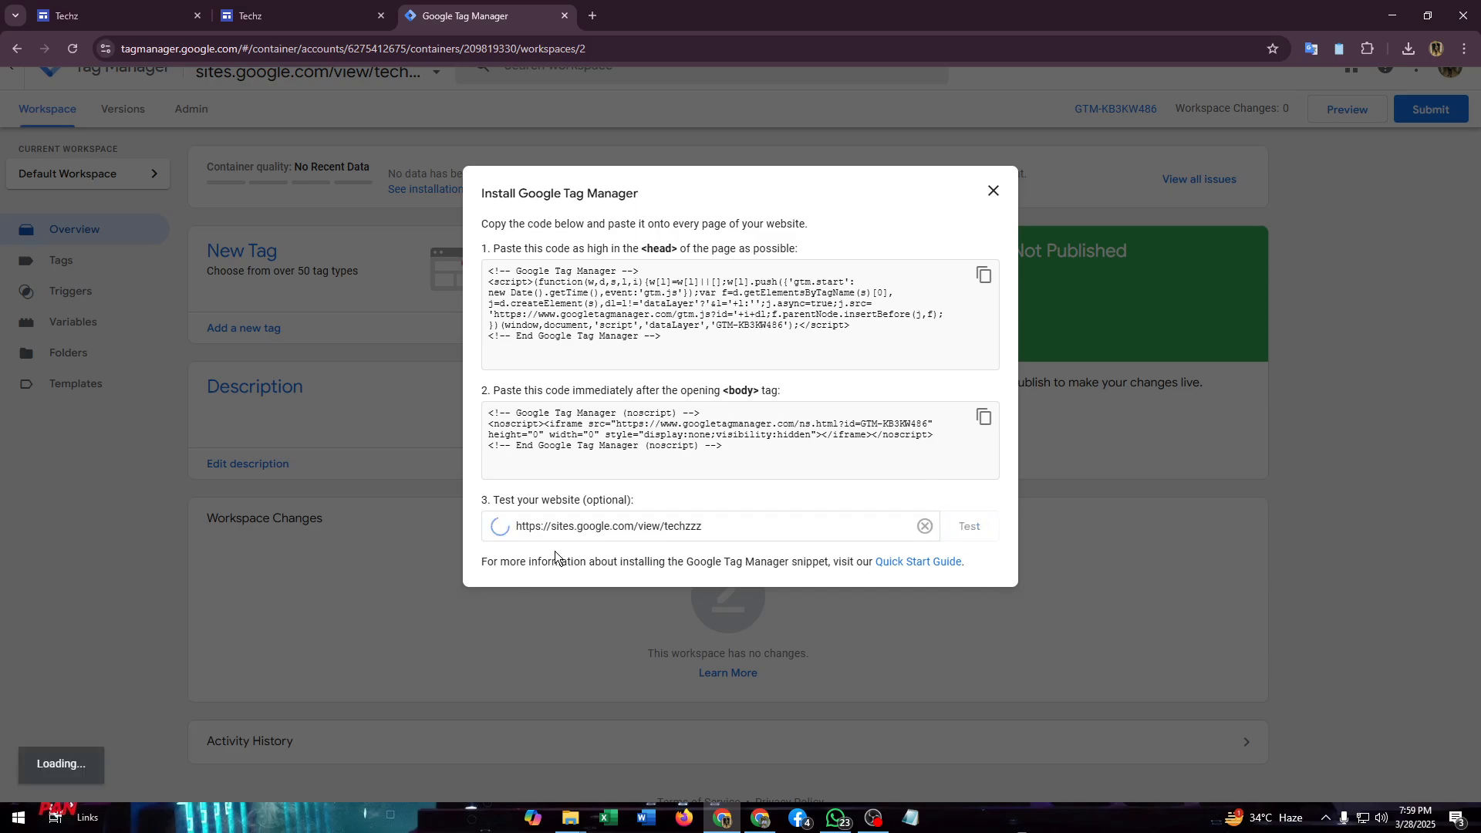